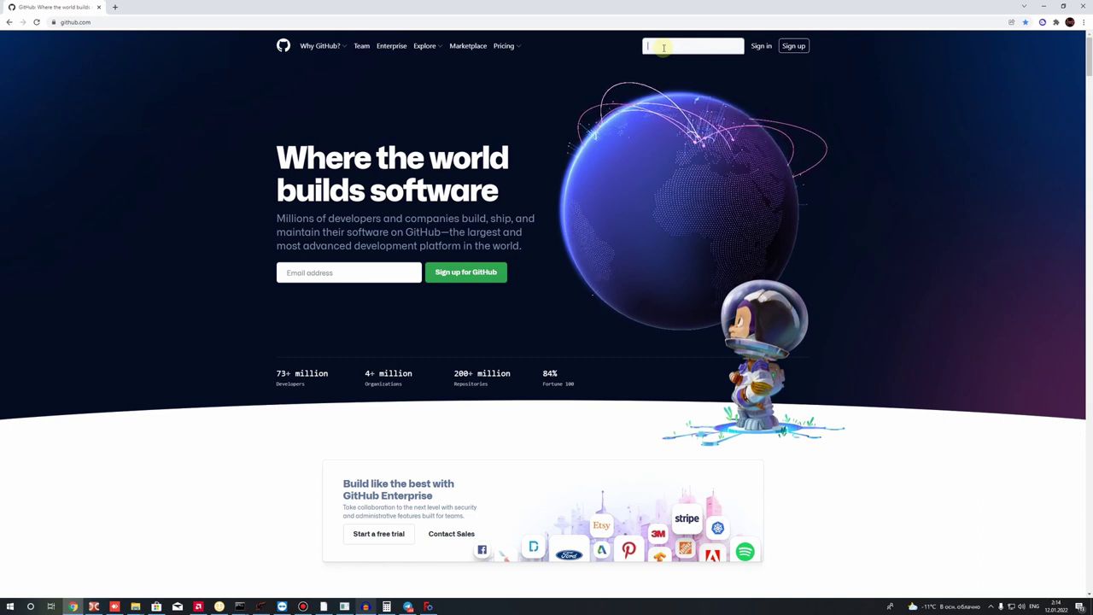
- Search GitHub for PyPump
text(Py)
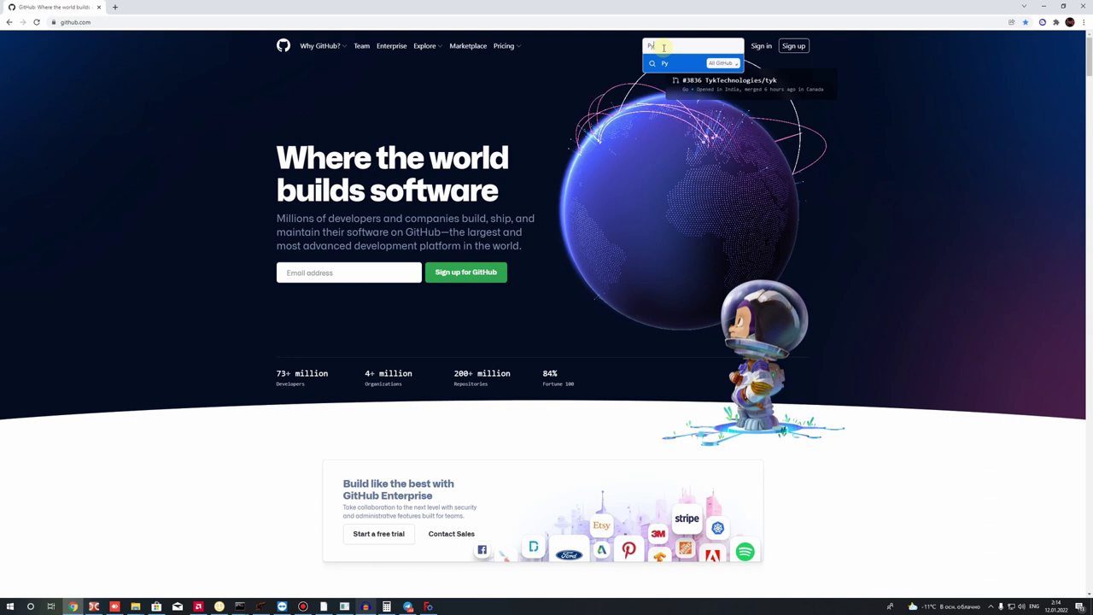
text(Pump)
key(Return)
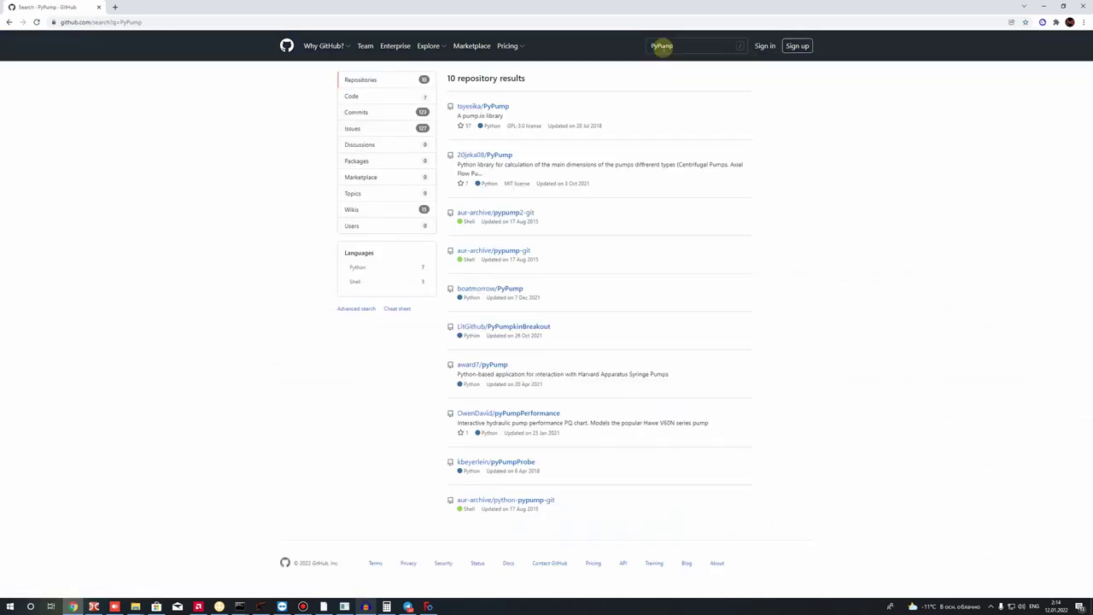
- Open the PyPump repository for calculating main pump dimensions and show its full list of releases
click(659, 47)
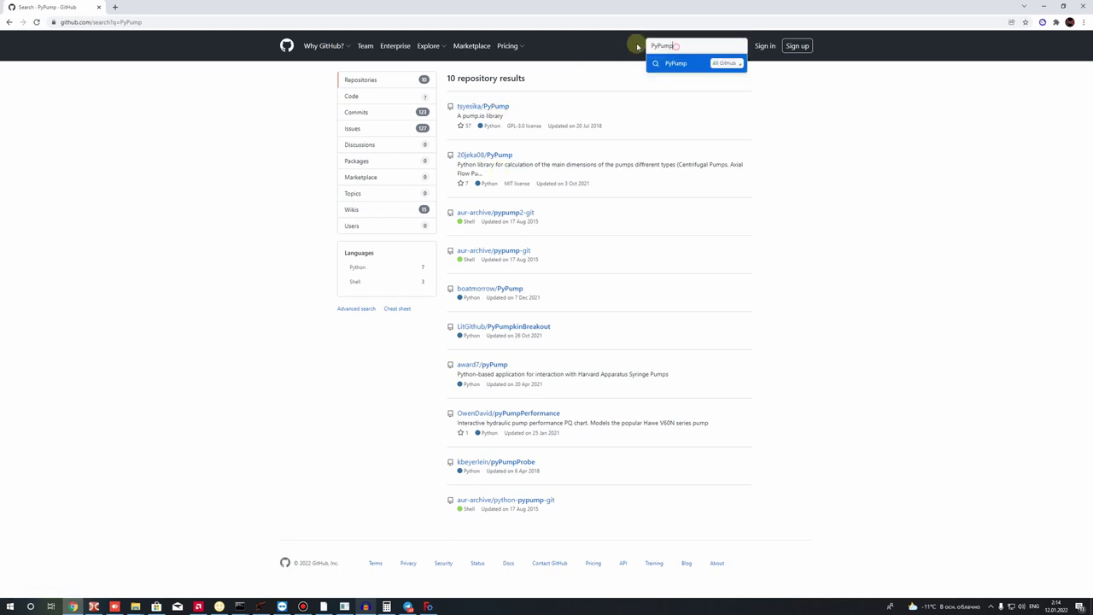
click(511, 176)
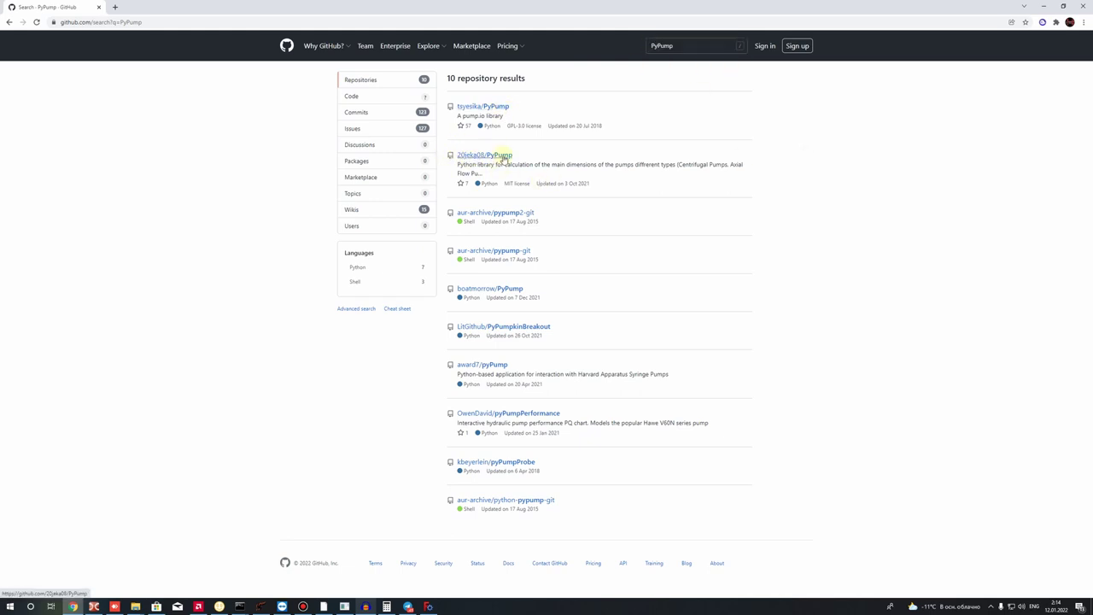
click(494, 154)
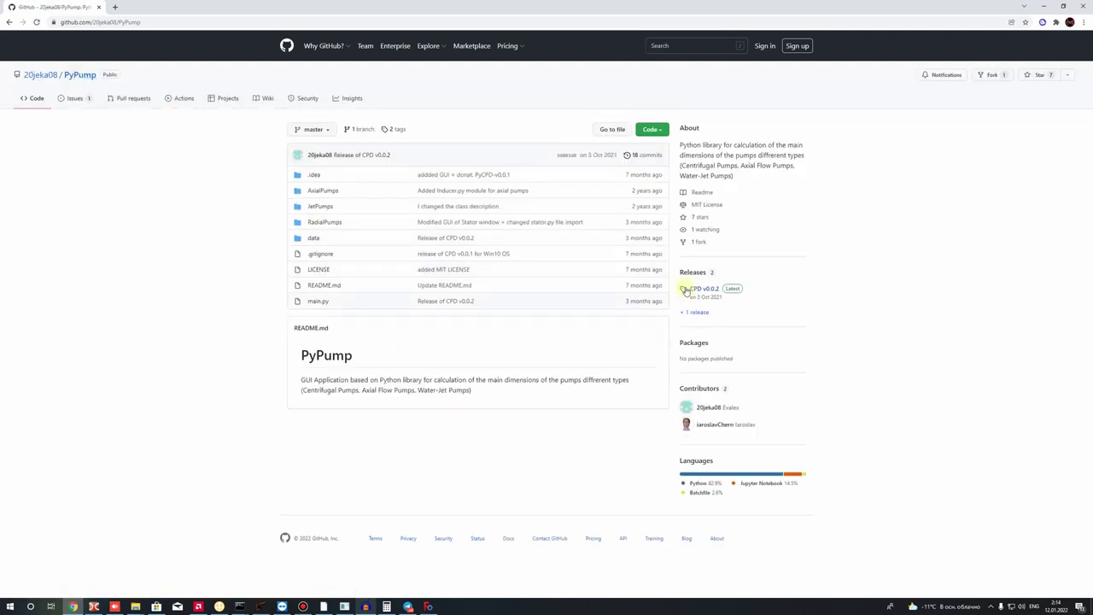
click(687, 312)
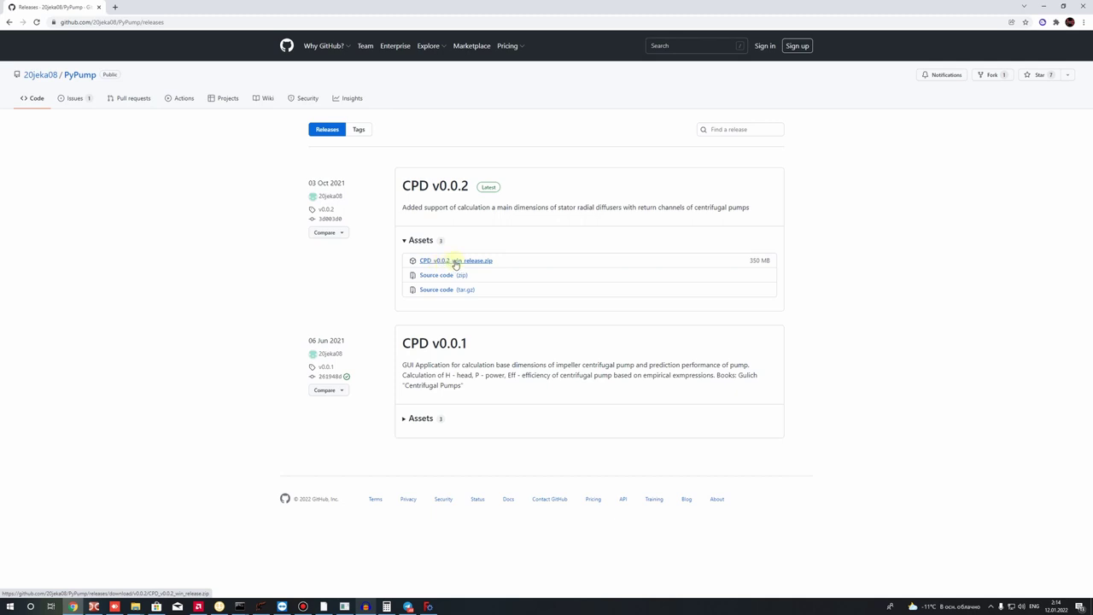
- Launch the CPD_v0.0.2 application from the CPD_v0.0.2_win_release folder on the desktop
click(1044, 7)
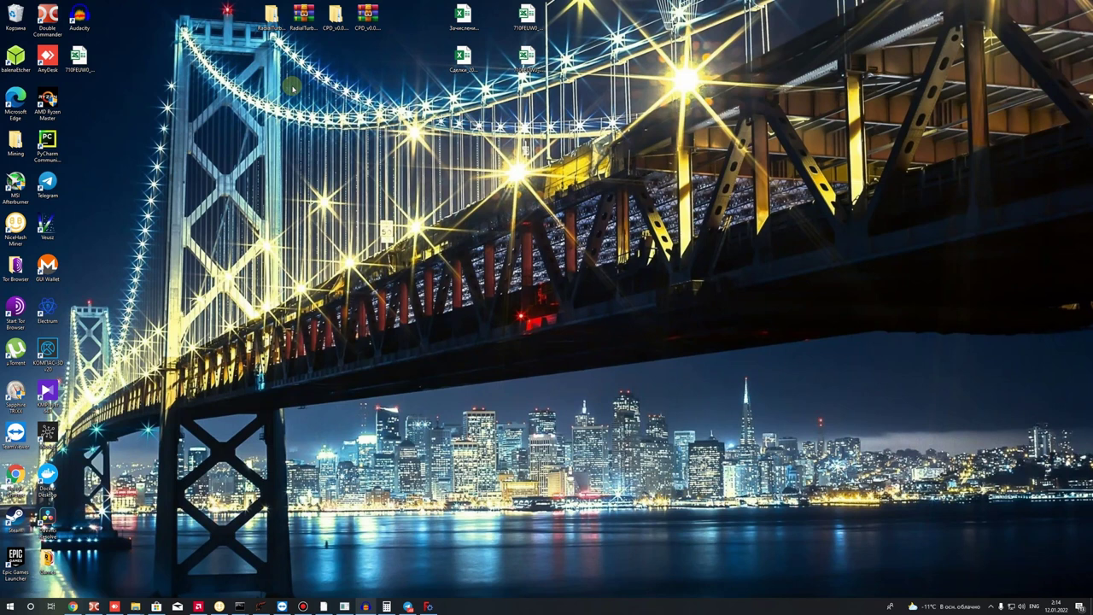
click(335, 24)
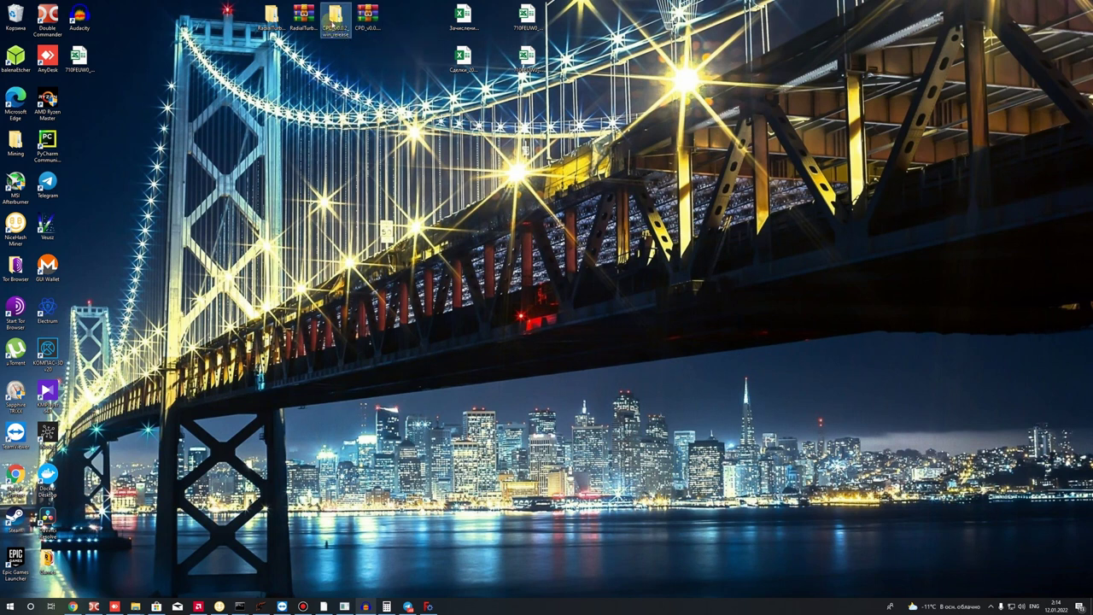
double_click(335, 24)
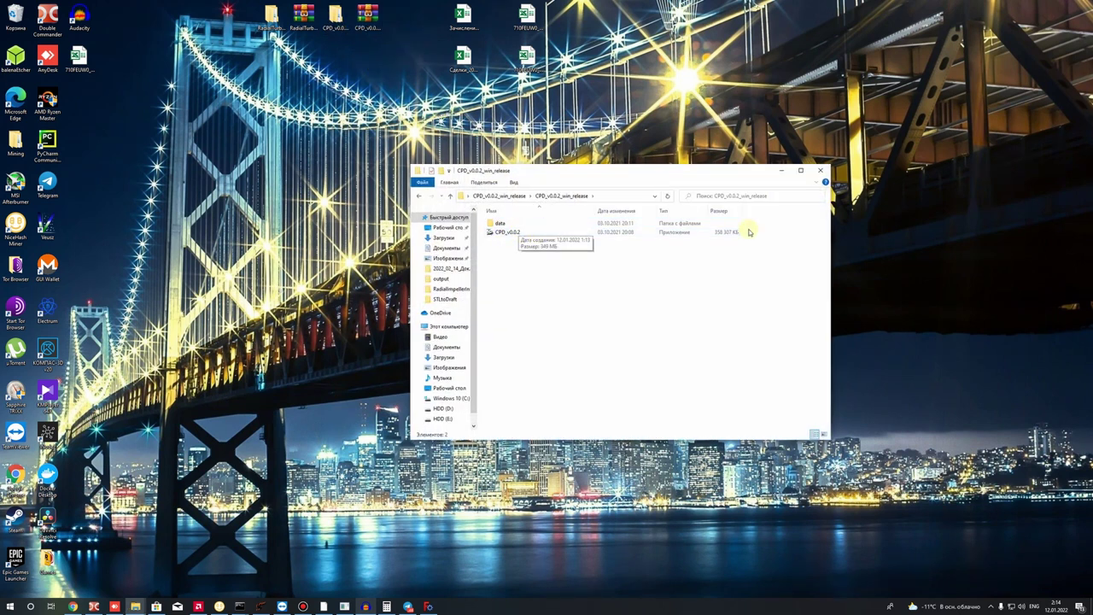
double_click(508, 233)
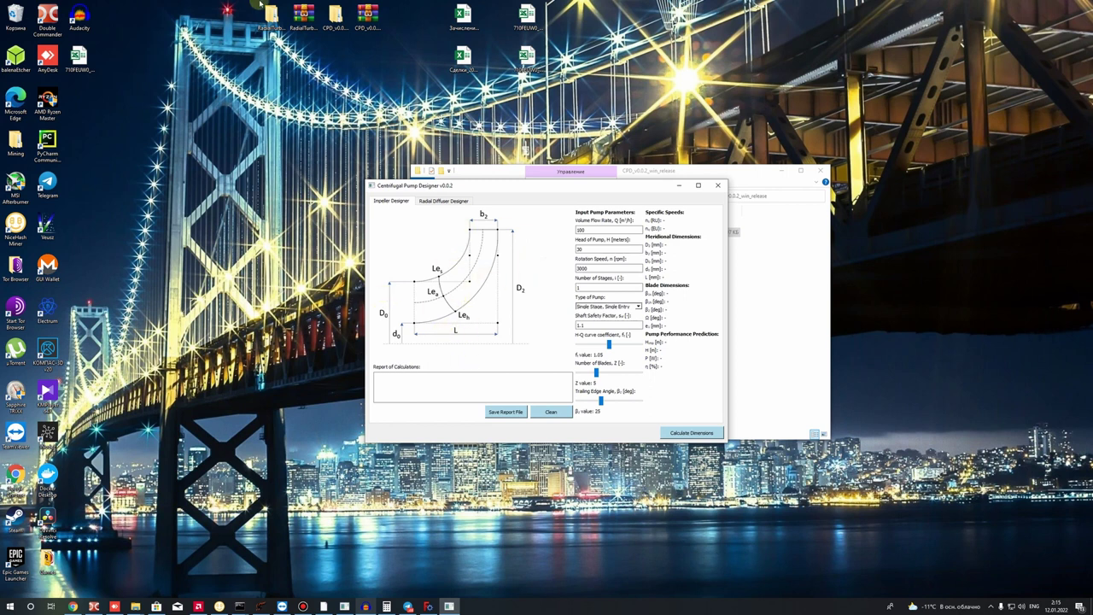
click(285, 29)
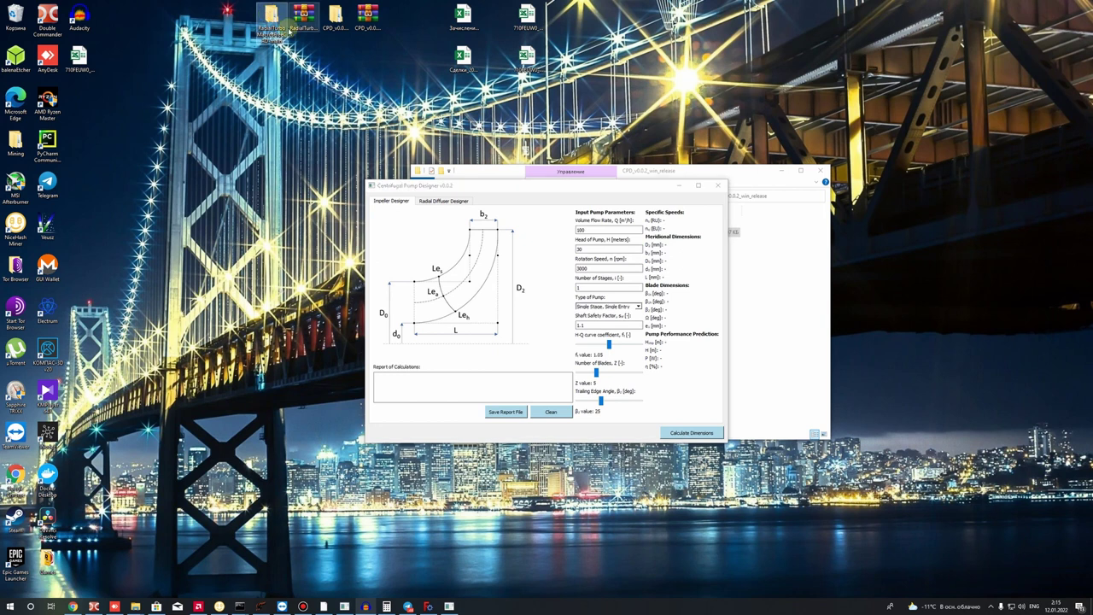
click(478, 248)
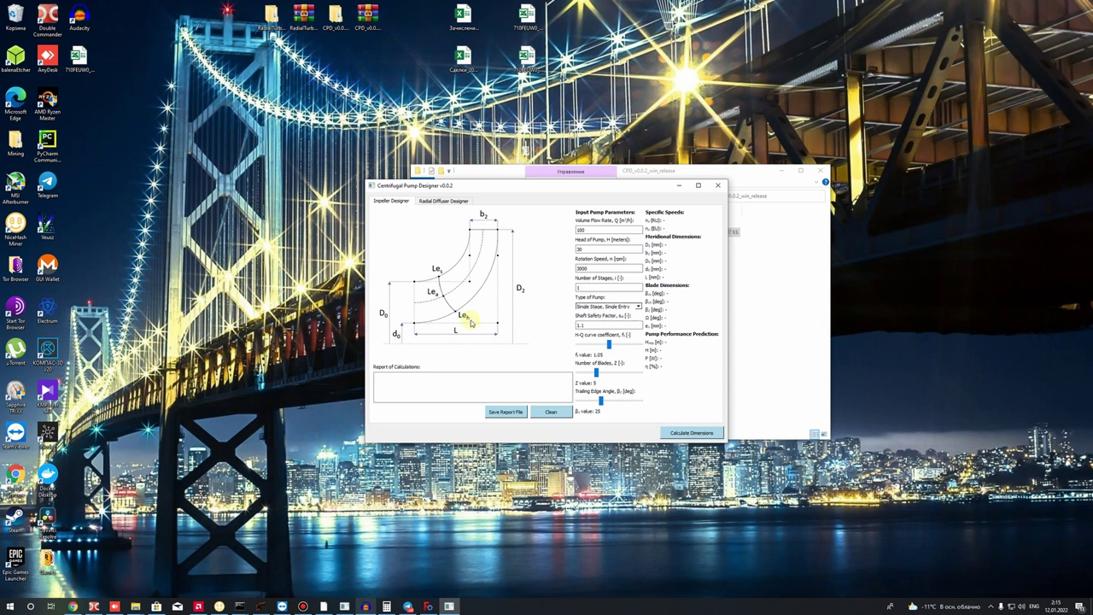
- Set the volume flow rate to 150 m³/h, the head to 100 m and the rotation speed to 3000 rpm, and calculate the impeller dimensions
drag(503, 187, 517, 165)
key(Tab)
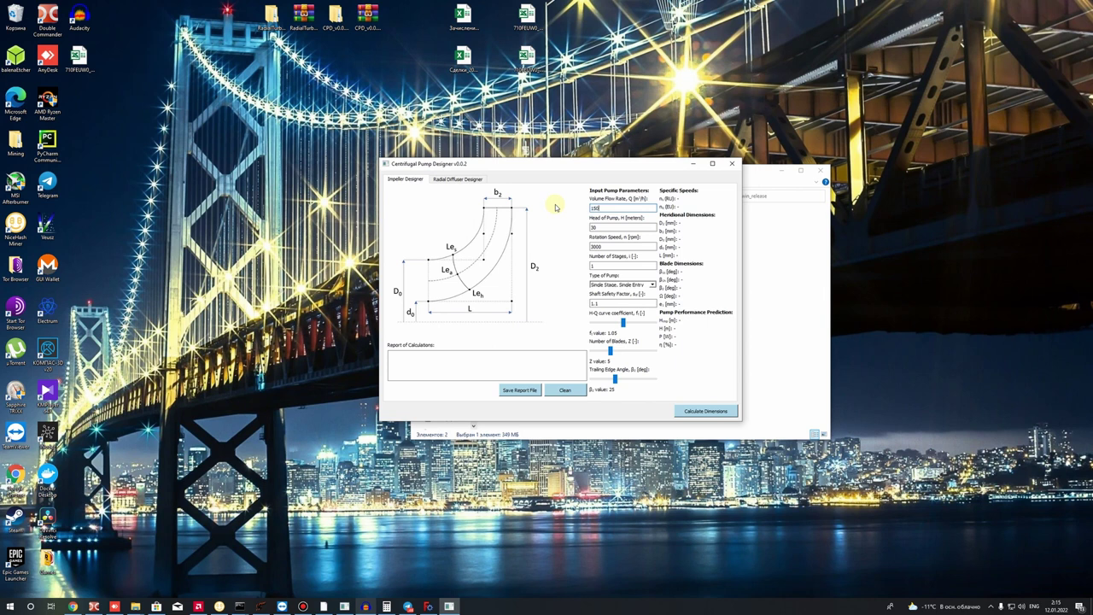
key(Tab)
text(100)
key(Tab)
text(1000)
double_click(619, 246)
text(3000)
click(706, 411)
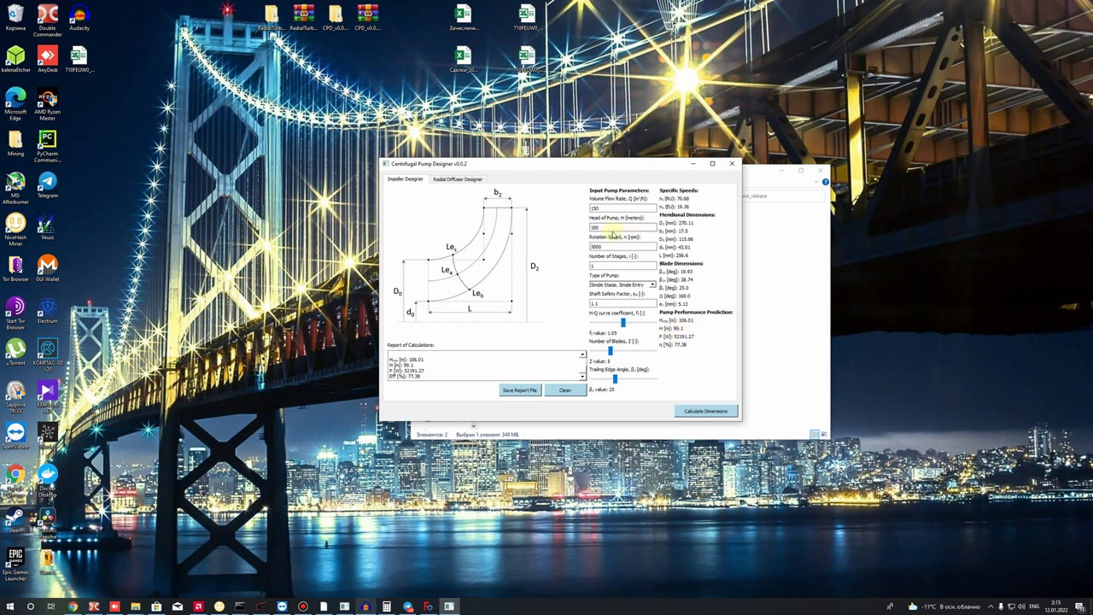
- Try a volume flow rate of 200 m³/h with recalculated dimensions, and return the flow rate to 150 m³/h
double_click(595, 227)
double_click(596, 208)
text(200)
key(Return)
double_click(596, 208)
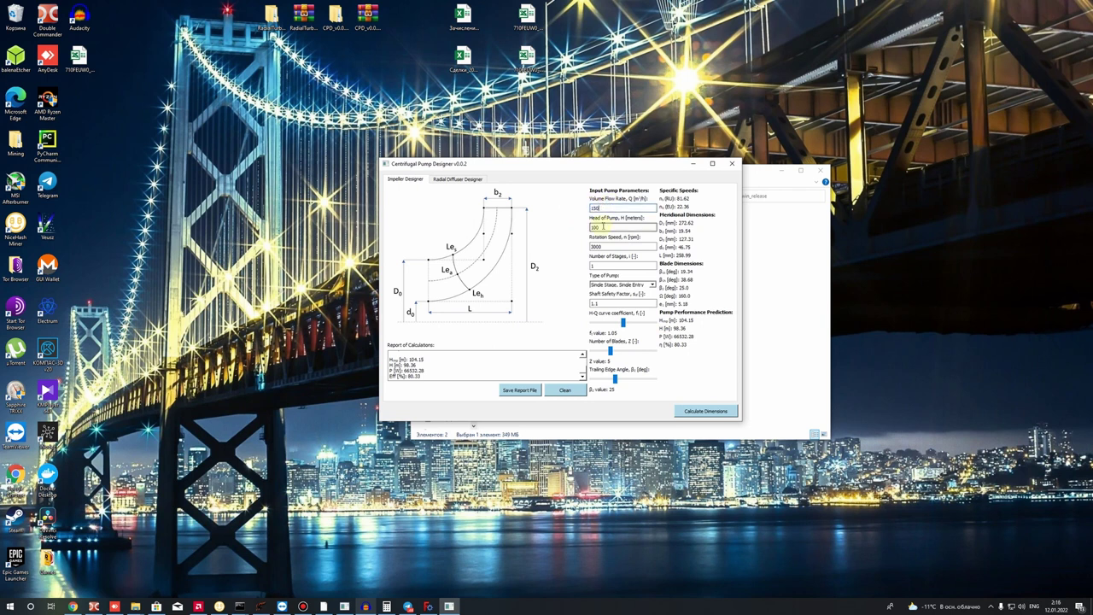
- Try a rotation speed of 1000 rpm and a pump head of 10 m, undoing both changes
double_click(598, 246)
text(1000)
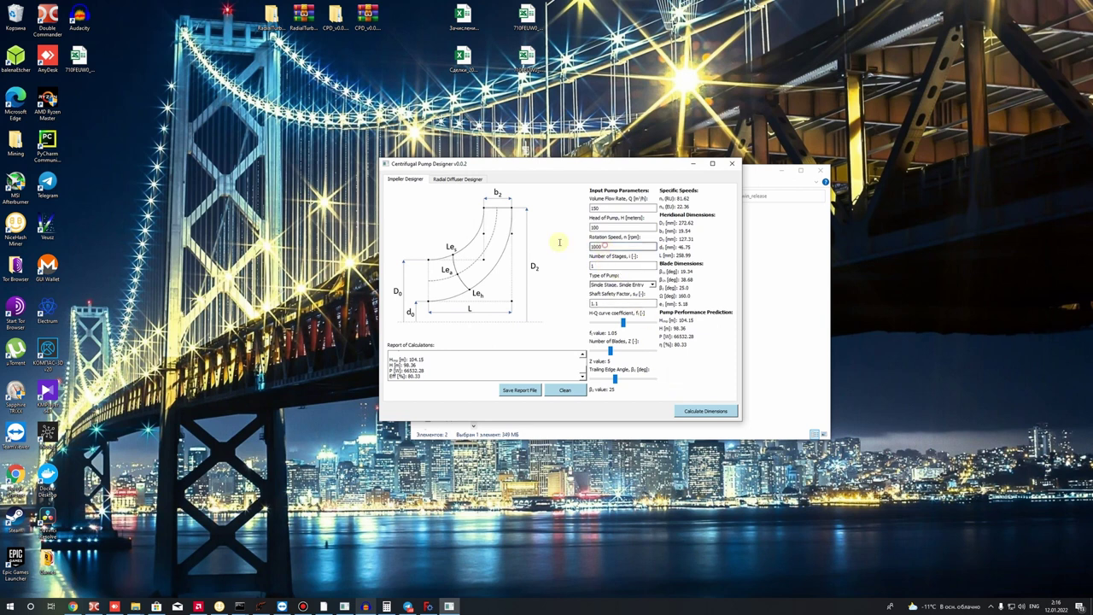
key(ctrl+z)
double_click(612, 226)
text(10)
key(ctrl+z)
double_click(591, 209)
double_click(591, 209)
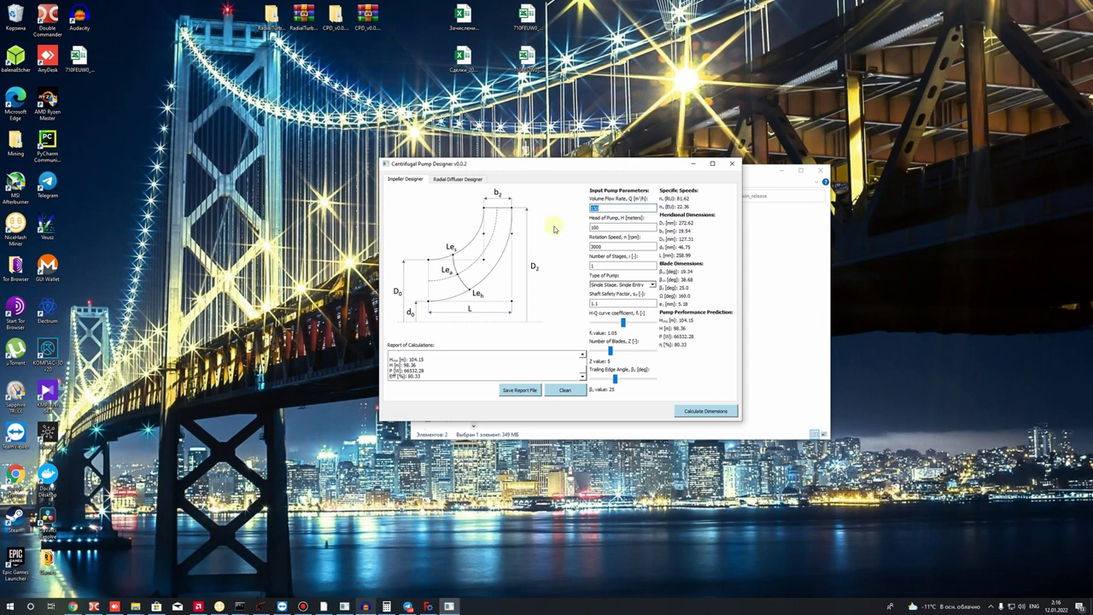
double_click(592, 227)
double_click(602, 247)
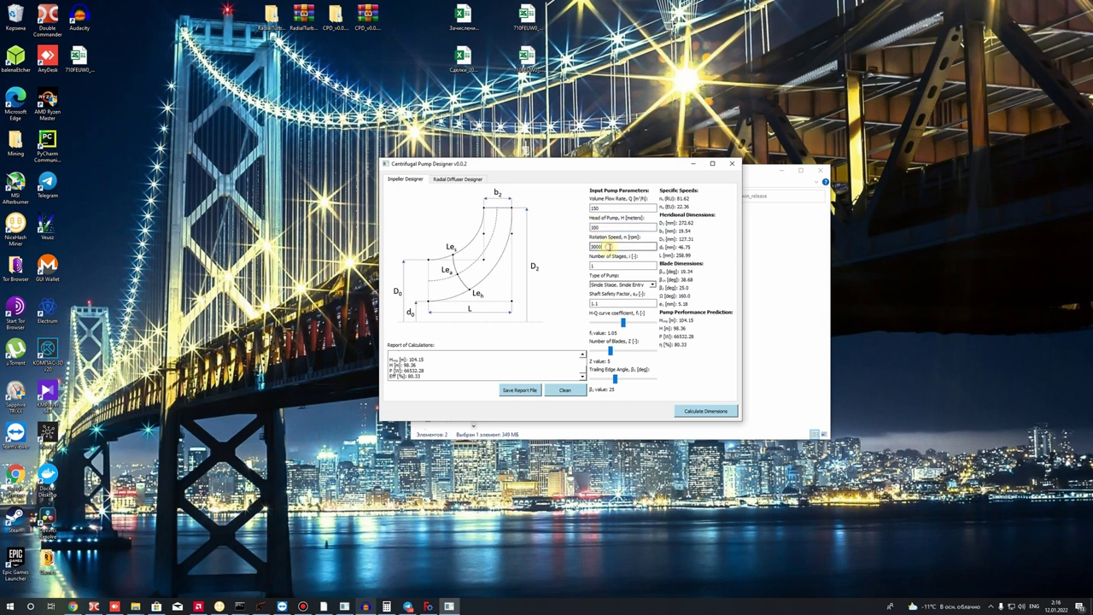
double_click(621, 287)
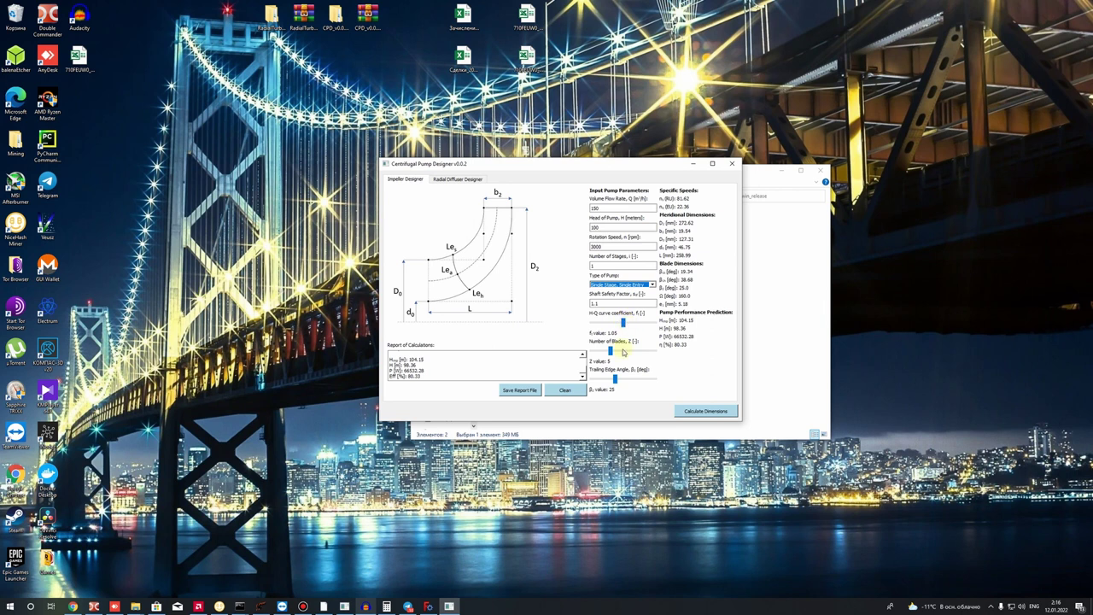
- Recalculate the impeller dimensions, first with the restored inputs and again with an H-Q curve coefficient of 1.0
click(707, 409)
drag(625, 322, 591, 323)
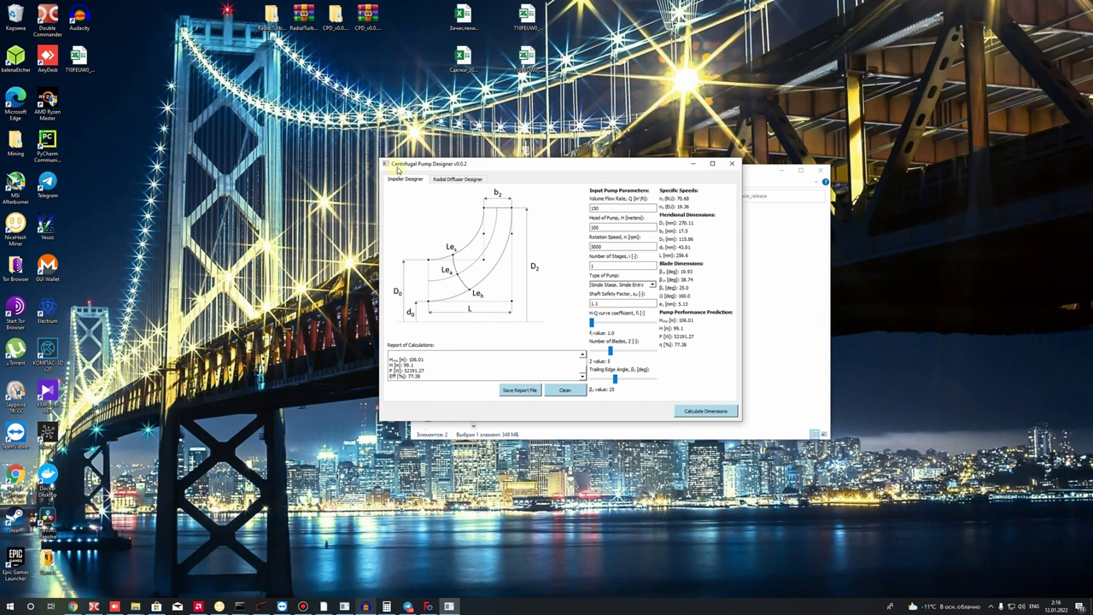
mouse_move(591, 323)
mouse_down()
mouse_move(658, 331)
mouse_move(593, 322)
mouse_up()
click(696, 411)
- Set 7 blades, a trailing edge angle of 20 degrees and an H-Q curve coefficient of 1.02, and recalculate the impeller dimensions
drag(615, 384, 609, 385)
click(692, 412)
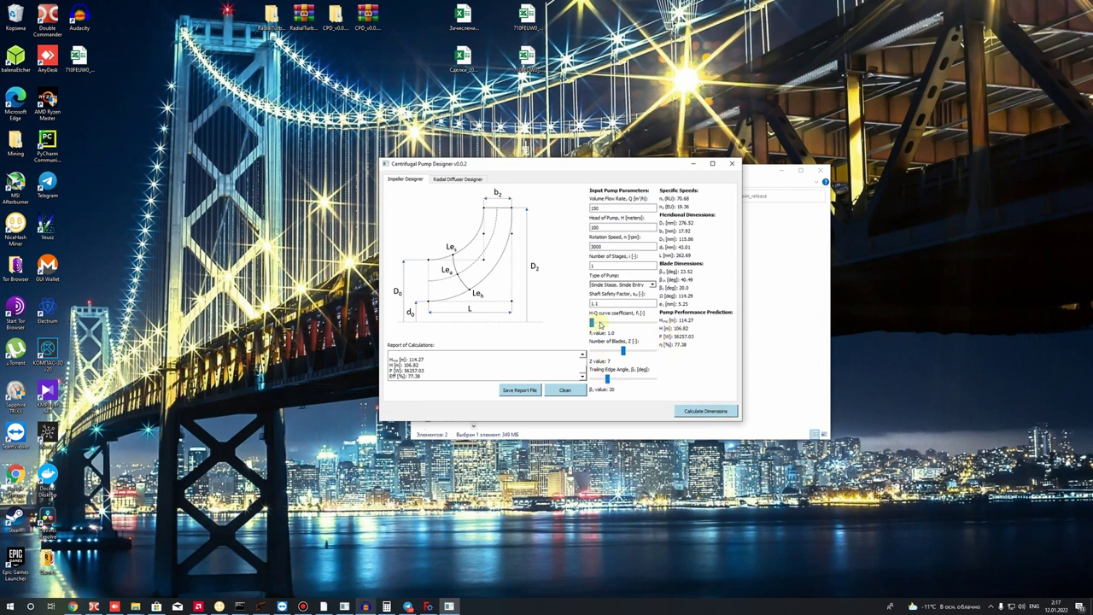
click(709, 413)
click(700, 412)
drag(596, 164, 620, 118)
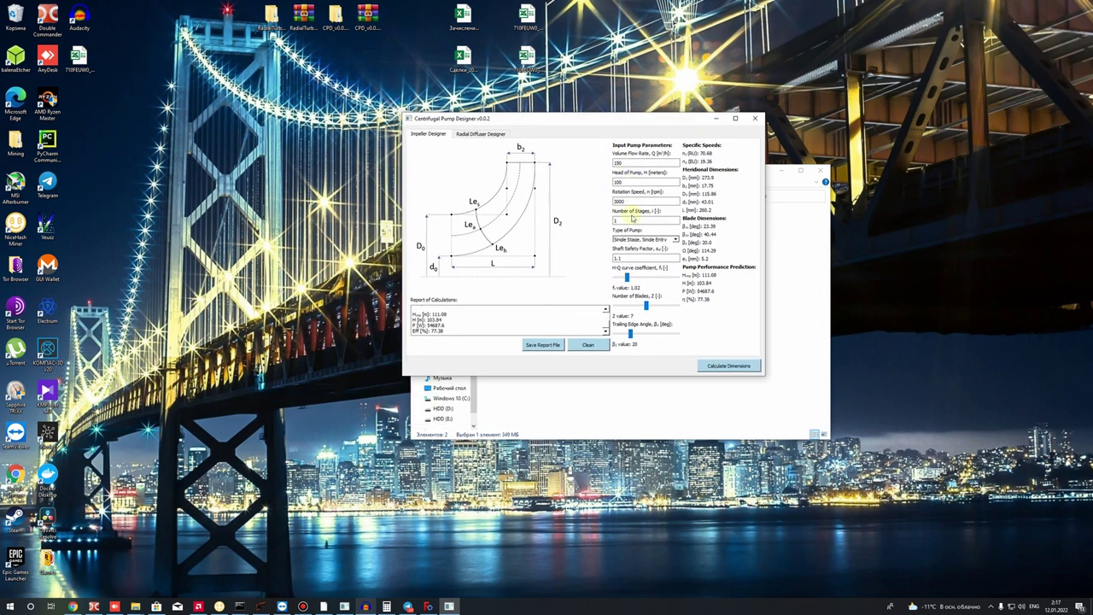
- Save the calculation report to the desktop as the text file Pump_1
click(542, 345)
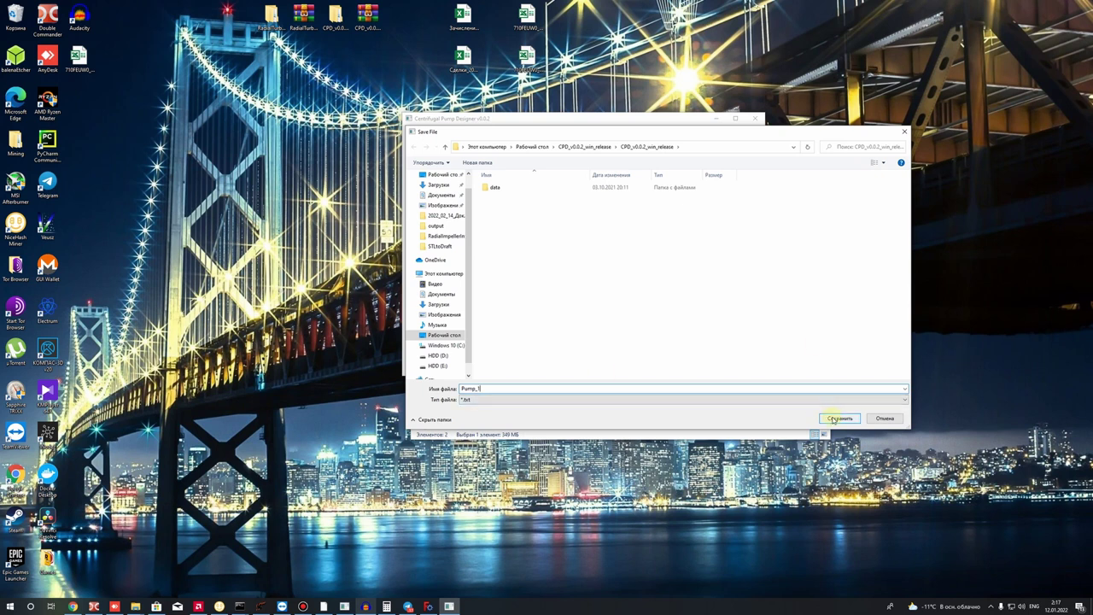
click(443, 174)
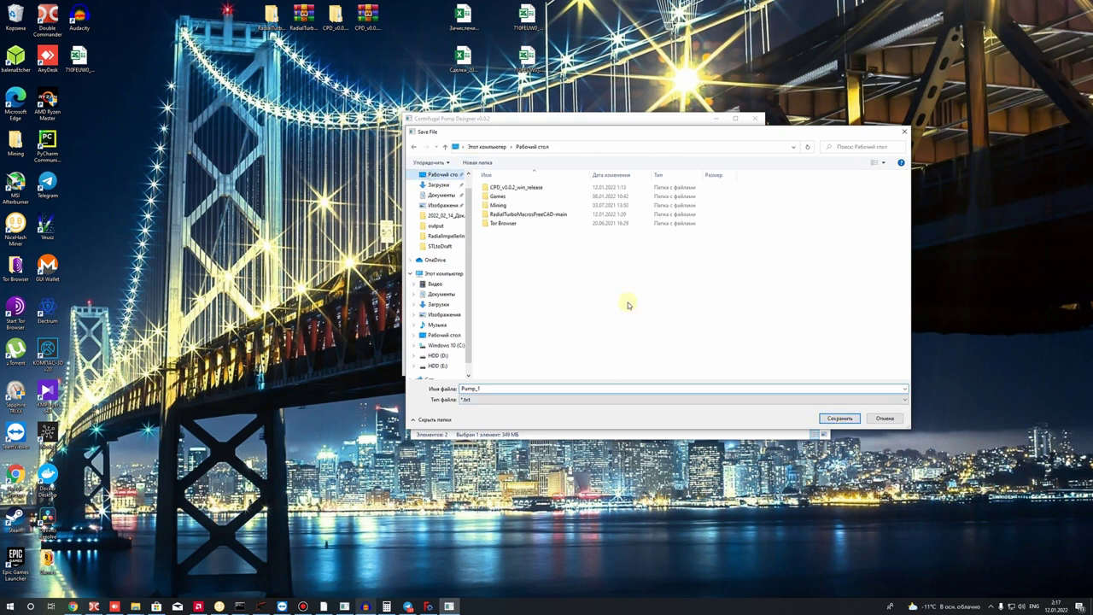
click(838, 418)
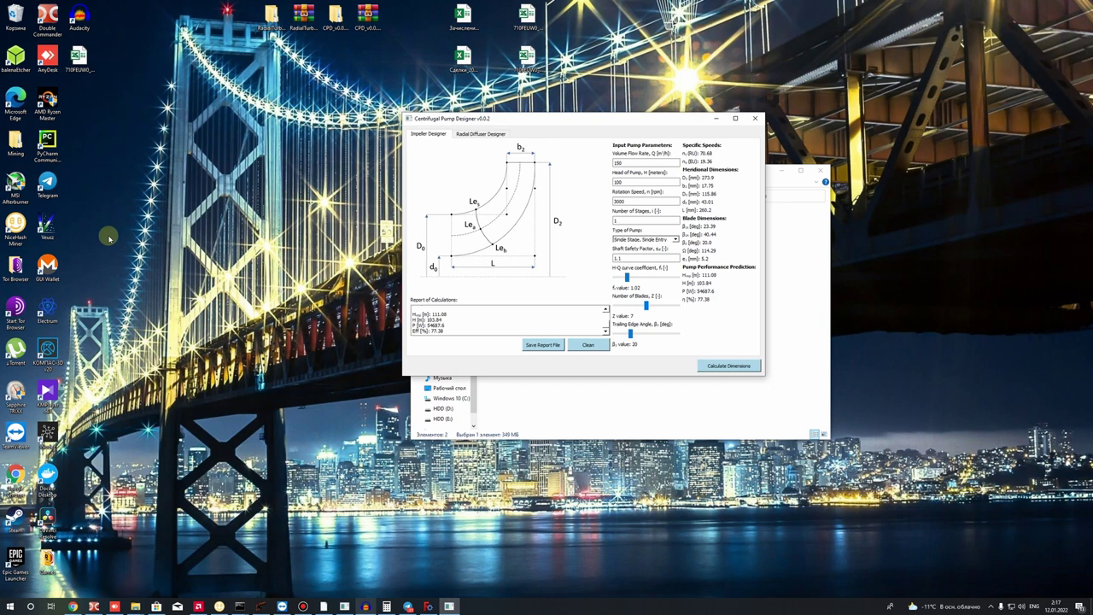
- Open the Pump_1 report from the desktop and review its input pump parameters
click(232, 15)
double_click(232, 15)
scroll(470, 359, down, 3)
click(433, 421)
scroll(481, 390, up, 3)
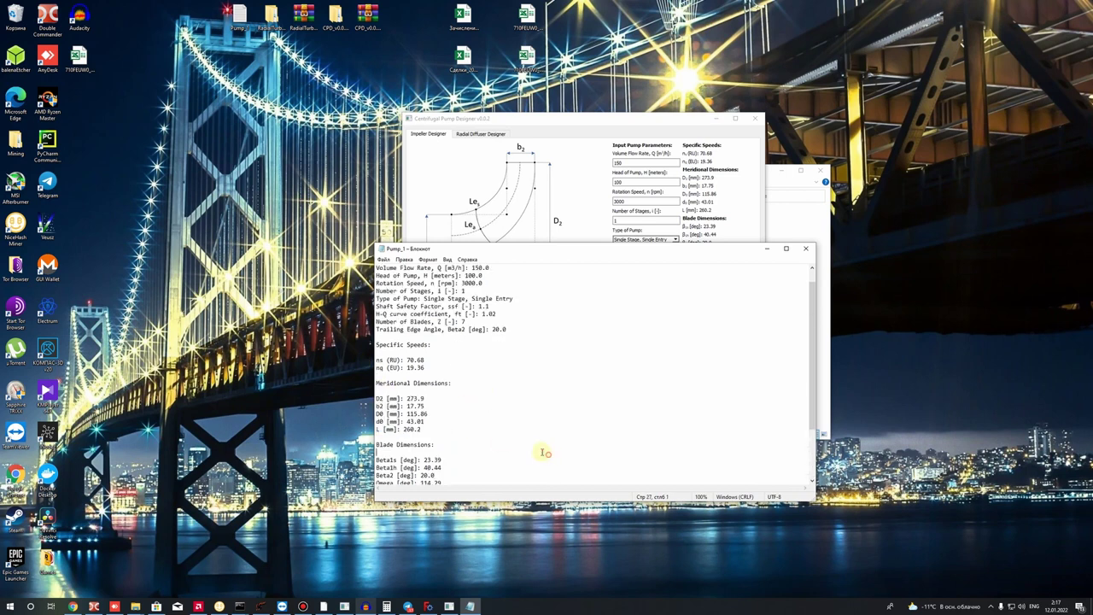
drag(436, 367, 375, 359)
click(510, 398)
scroll(517, 384, up, 1)
drag(538, 361, 513, 309)
click(546, 393)
drag(549, 347, 530, 341)
click(531, 341)
- Examine the meridional dimensions, blade dimensions and pump performance prediction in the Pump_1 report
scroll(512, 384, down, 4)
click(498, 449)
drag(447, 364, 382, 320)
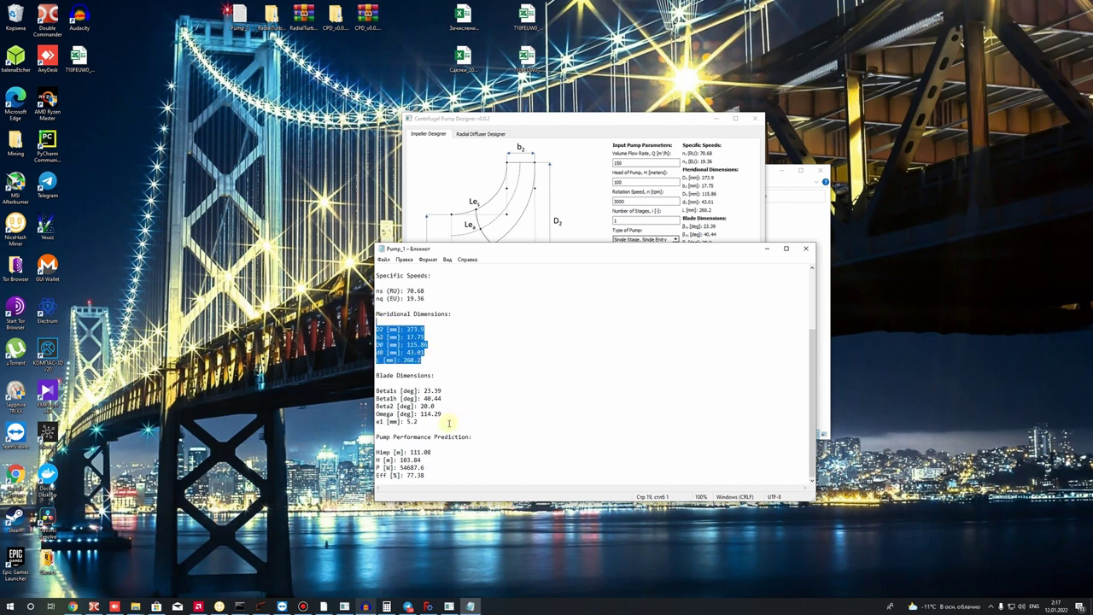
drag(448, 423, 377, 382)
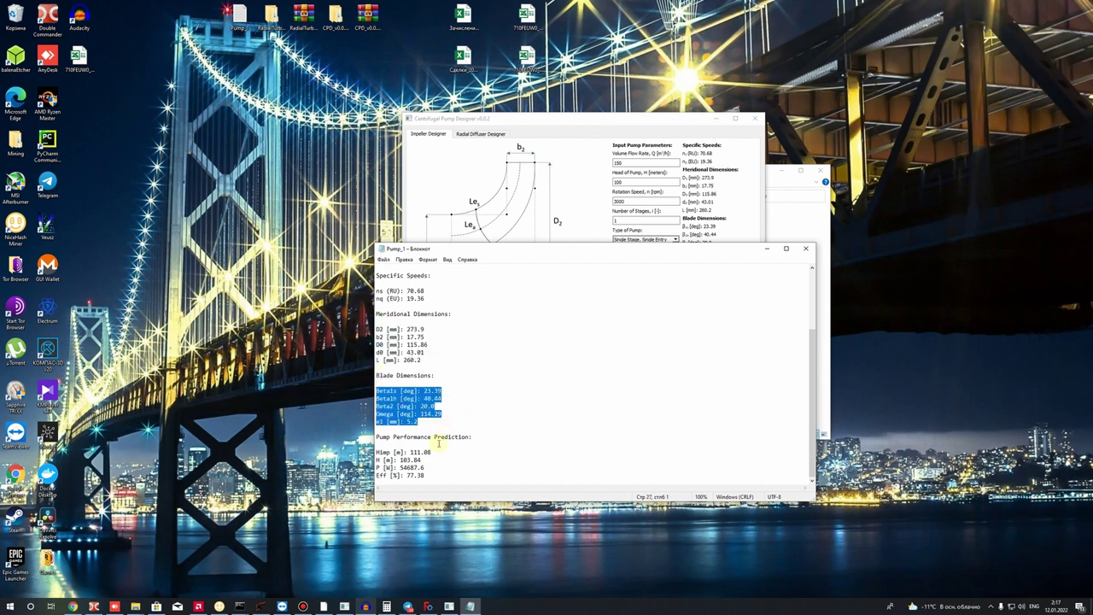
drag(442, 475, 377, 452)
click(440, 475)
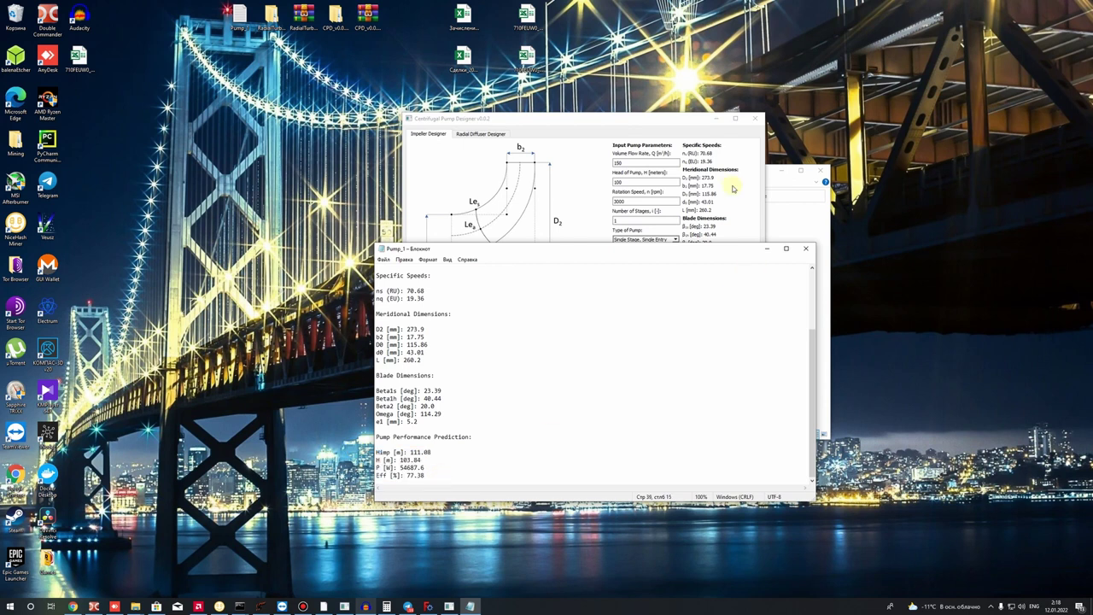
- Switch to FreeCAD, open the list of user macros and select 1_CentrifugalMeridionalBezier.py
click(428, 607)
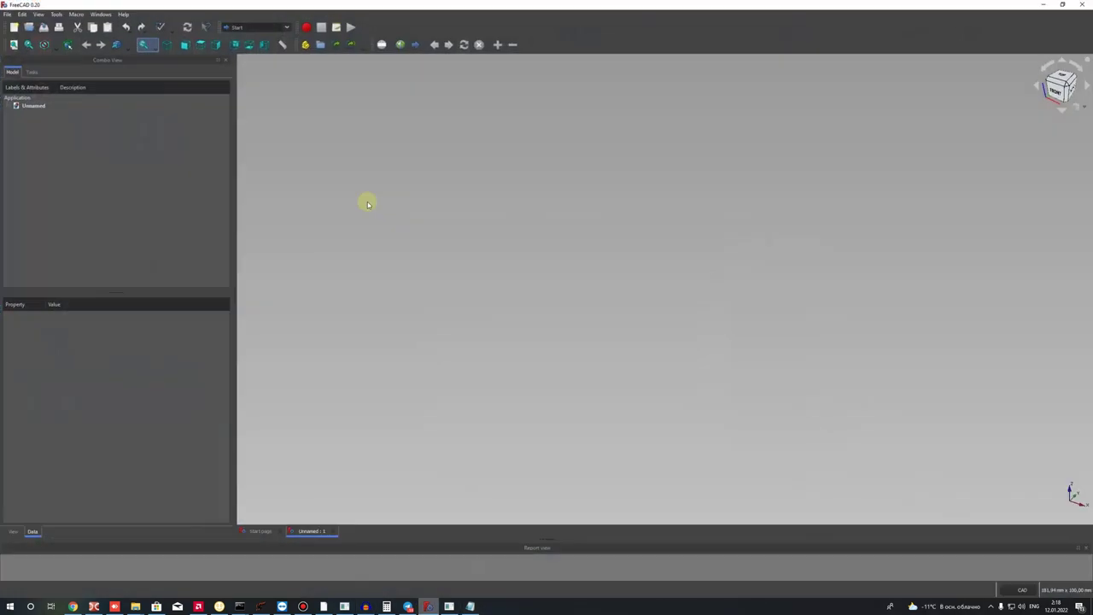
click(76, 14)
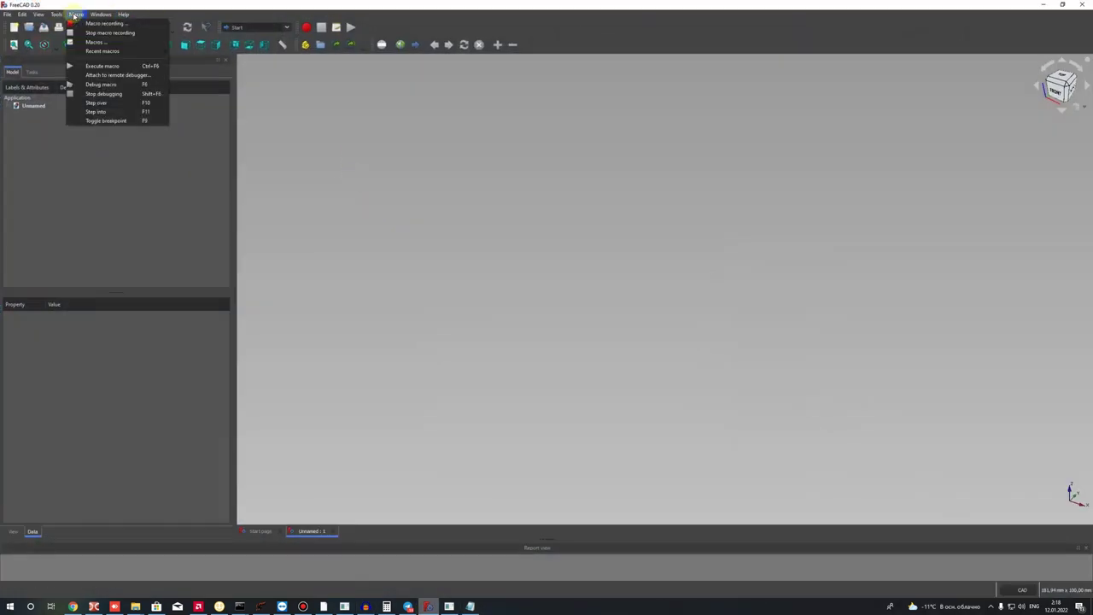
click(91, 43)
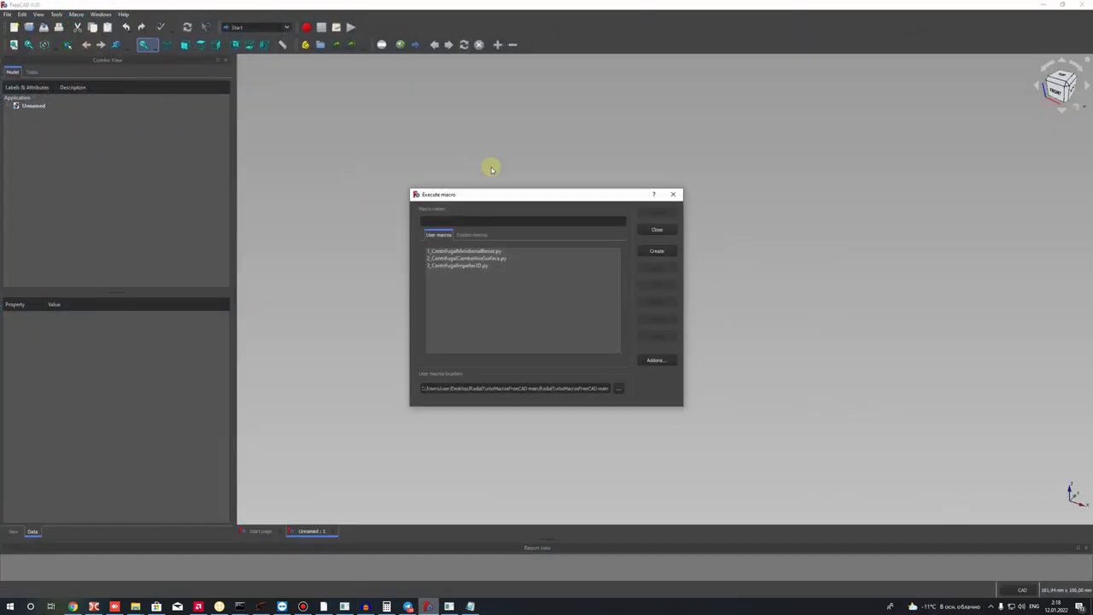
click(462, 251)
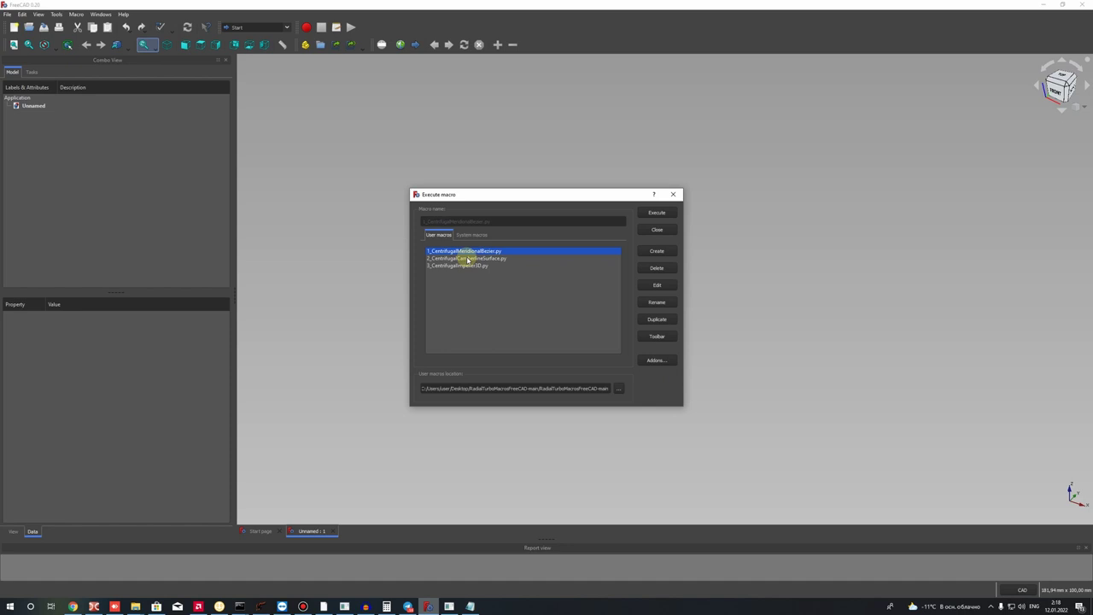
click(456, 253)
- Check the folder set as the user macro location and return to the 1_CentrifugalMeridionalBezier.py macro
click(619, 388)
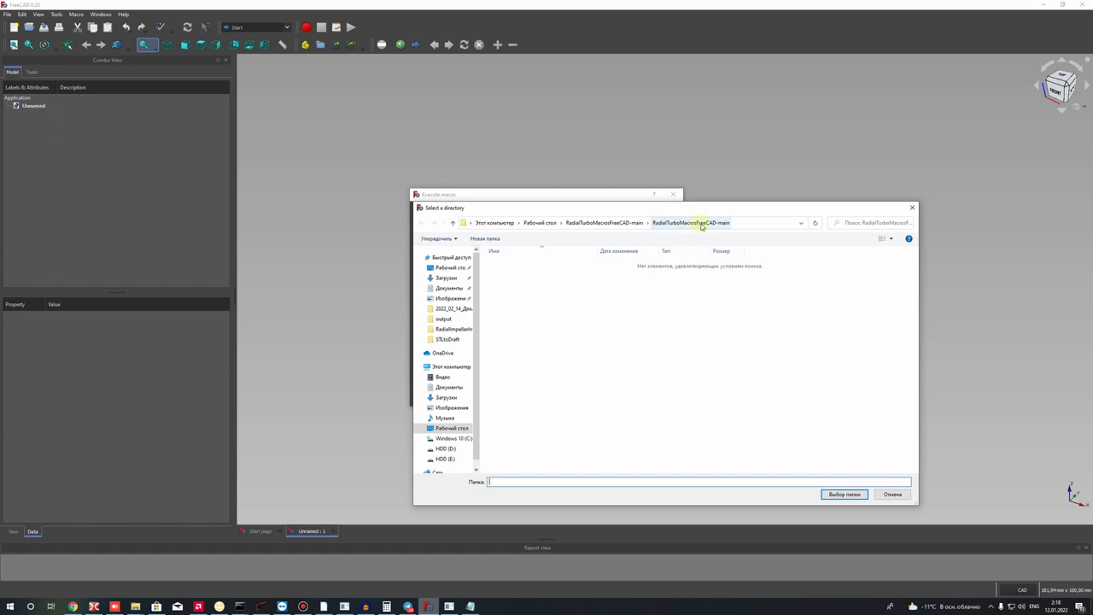
click(913, 207)
click(453, 252)
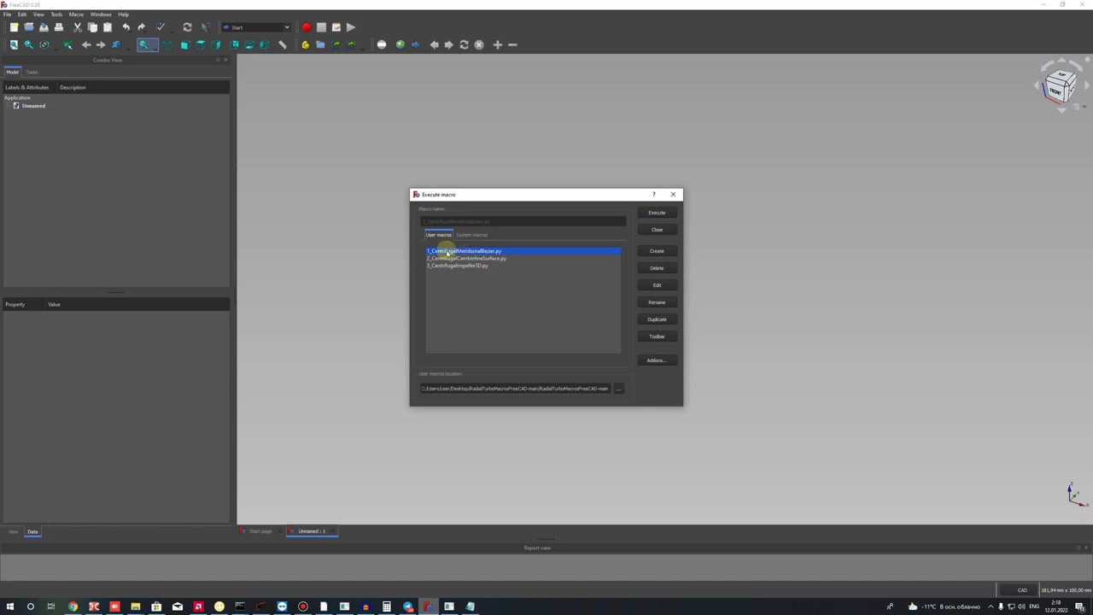
- Run the 1_CentrifugalMeridionalBezier.py macro and select the resulting Meridional object to show its dimension properties
double_click(447, 252)
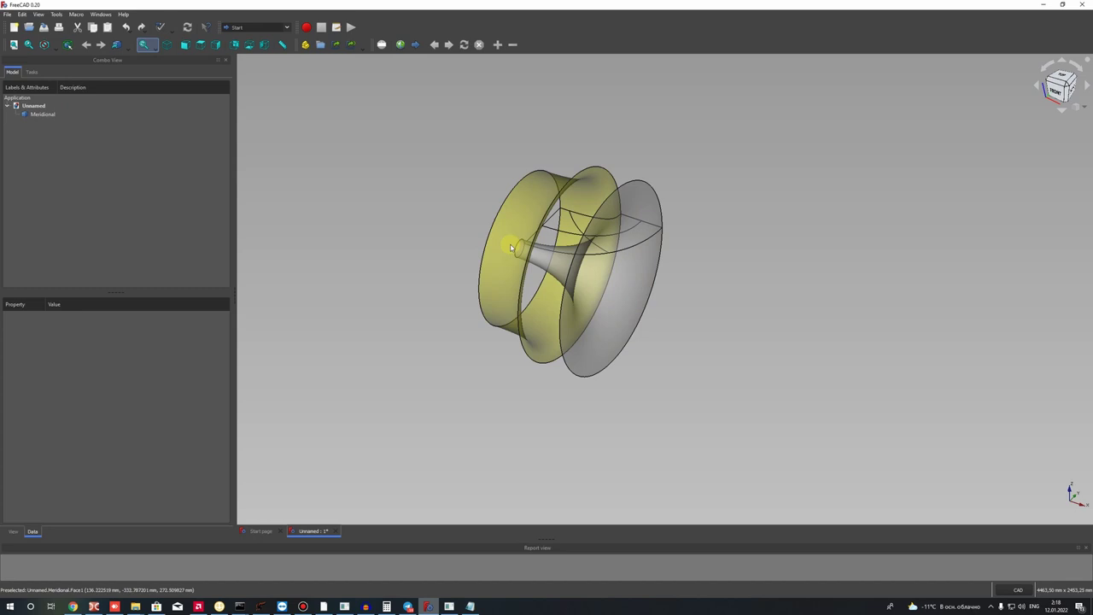
drag(511, 248, 627, 329)
click(41, 114)
click(54, 350)
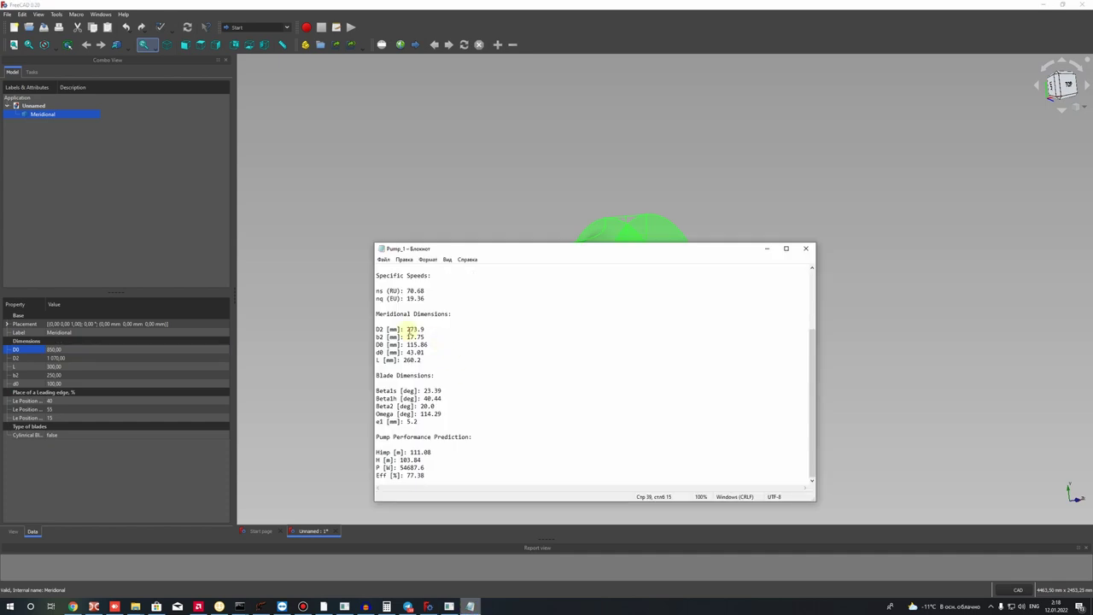
- Look up d0 in the Pump_1 report and set the Meridional object's d0 to 43 mm
drag(408, 329, 425, 329)
click(29, 383)
click(63, 382)
click(470, 606)
drag(408, 352, 425, 352)
click(56, 382)
text(4)
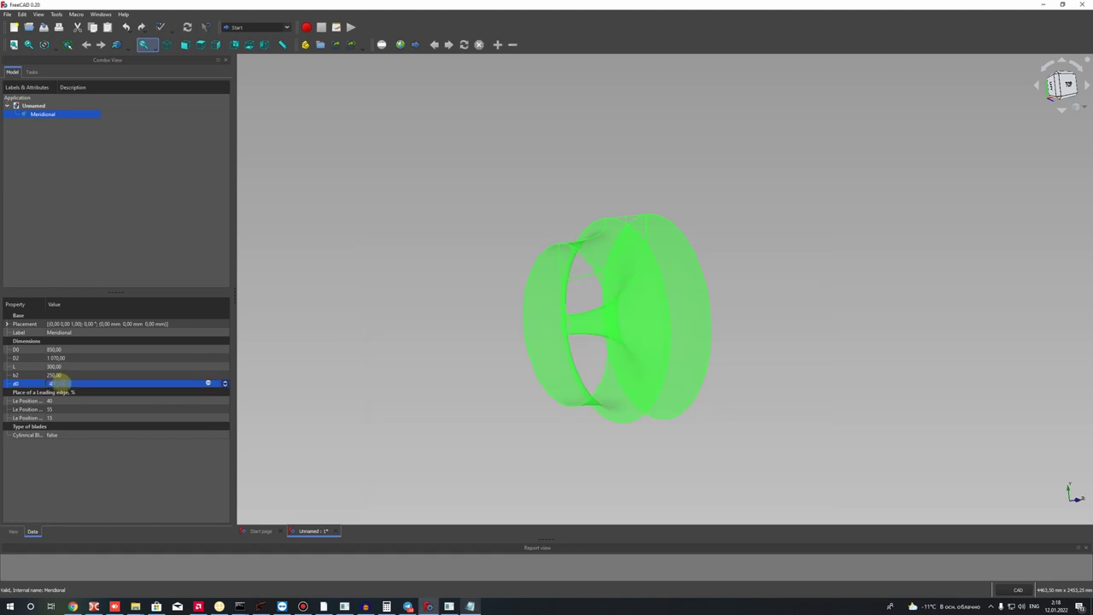
text(3)
- Look up b2 in the Pump_1 report and set the Meridional object's b2 to 18 mm
click(58, 375)
click(449, 607)
drag(410, 338, 426, 337)
click(57, 375)
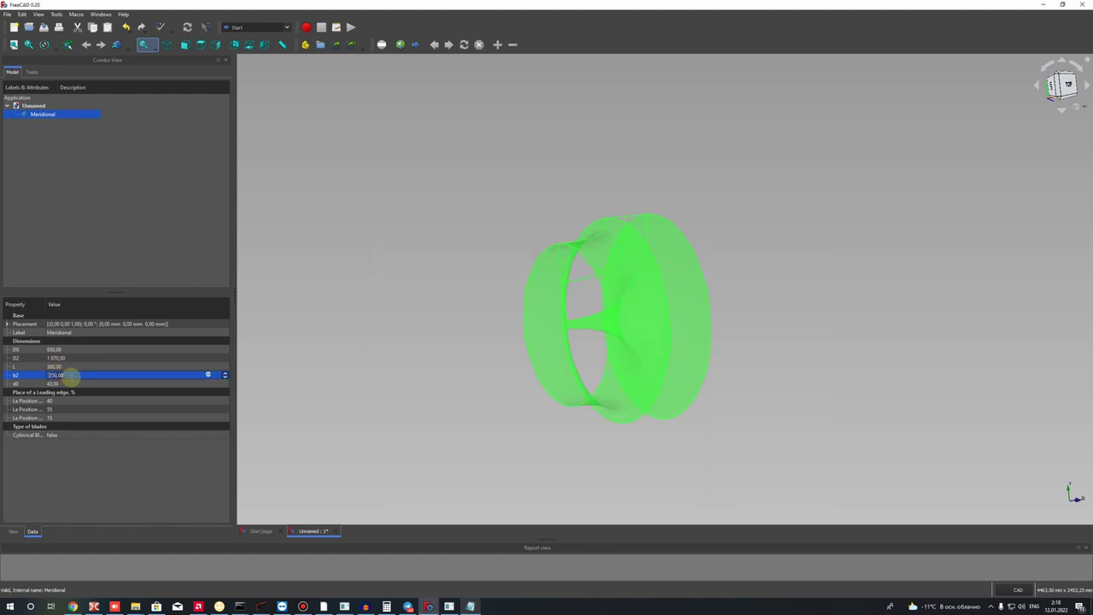
click(69, 367)
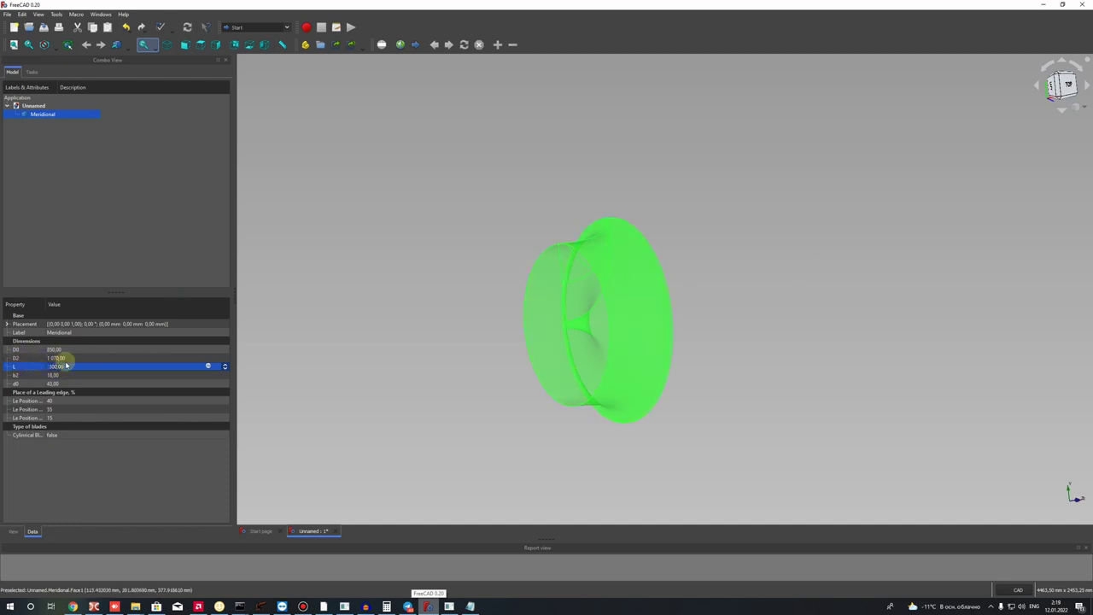
- Look up D2 in the Pump_1 report and set the Meridional object's D2 to 274 mm
click(63, 357)
click(469, 606)
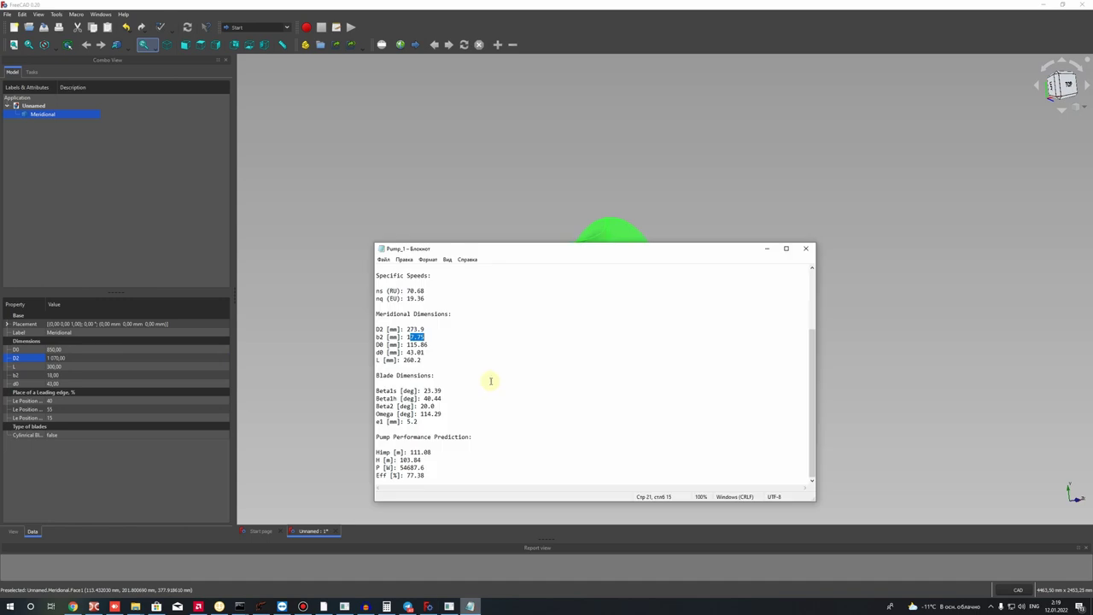
click(437, 329)
click(446, 366)
click(65, 357)
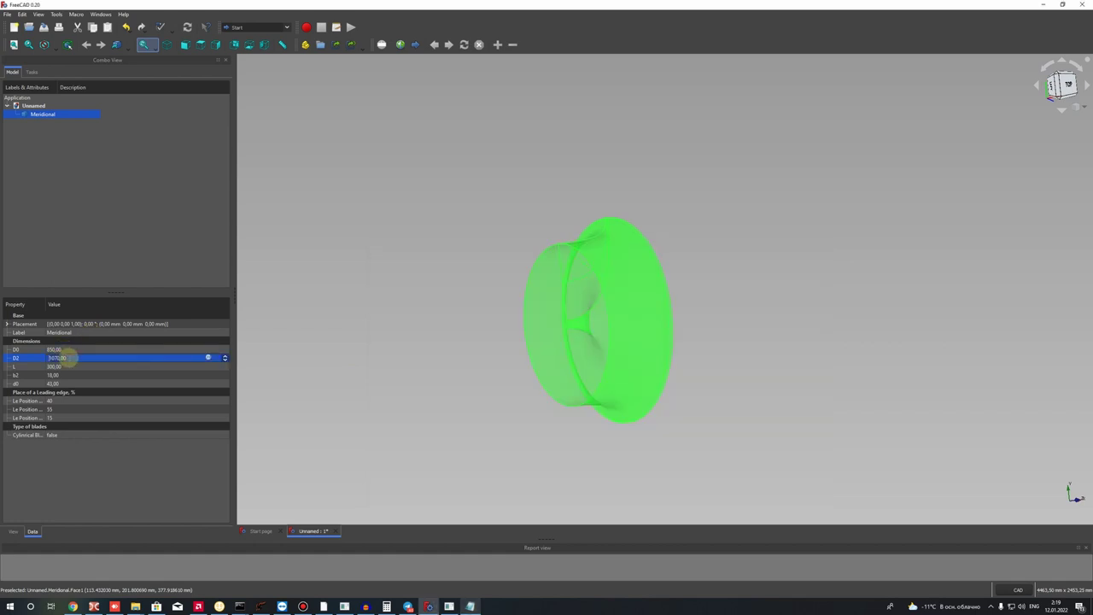
text(274)
- Look up D0 in the Pump_1 report and set the Meridional object's D0 to 115 mm
click(67, 349)
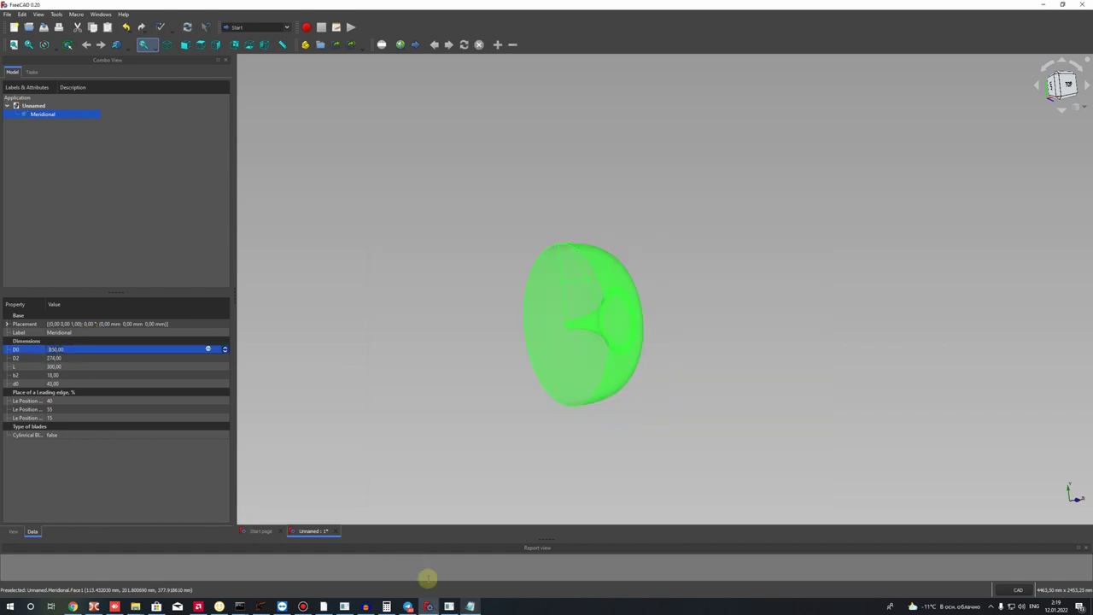
click(470, 607)
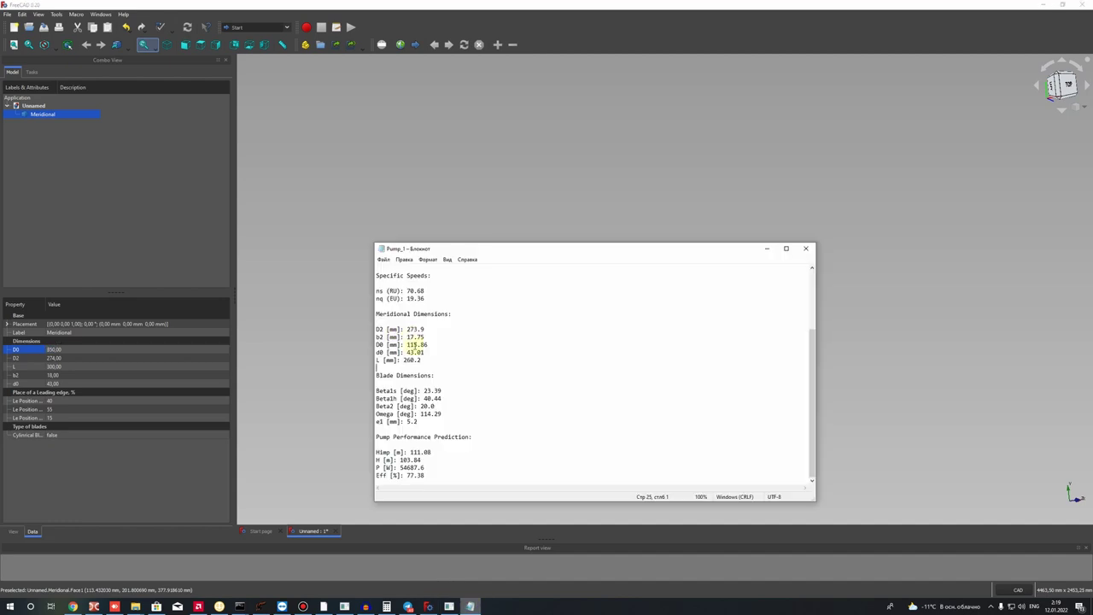
click(72, 348)
text(1)
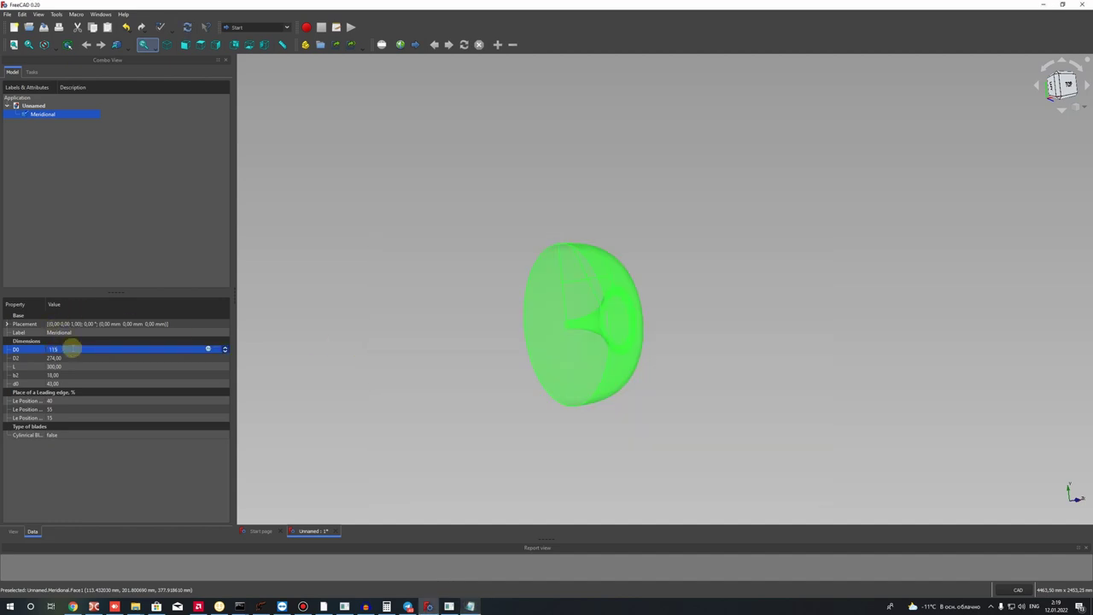
text(15)
key(Return)
- Try a length L of 80 mm for the Meridional object
scroll(596, 323, up, 5)
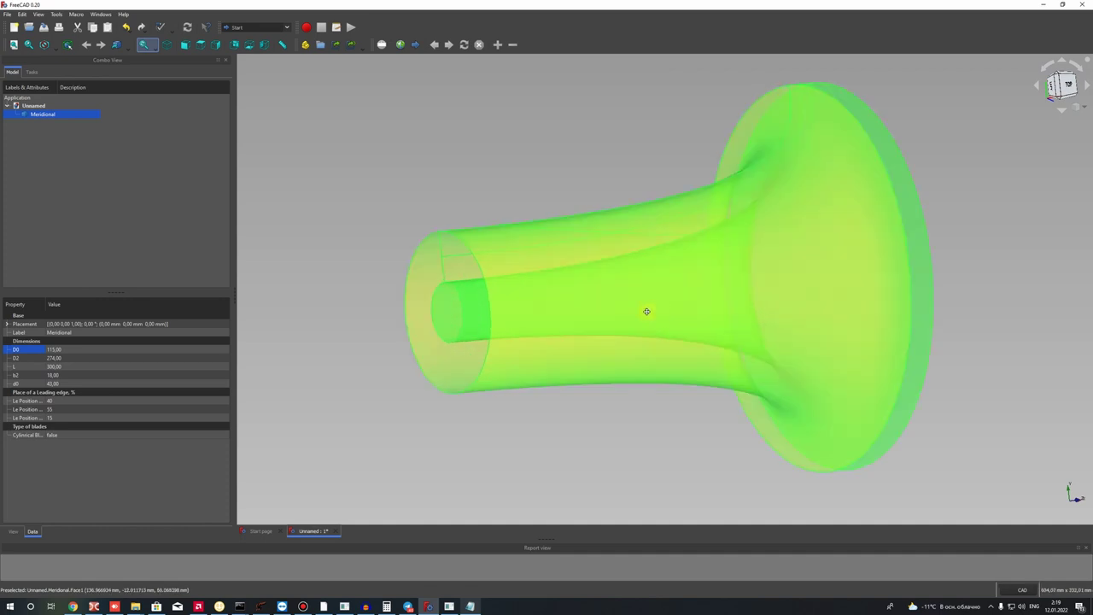
middle_drag(631, 319, 580, 337)
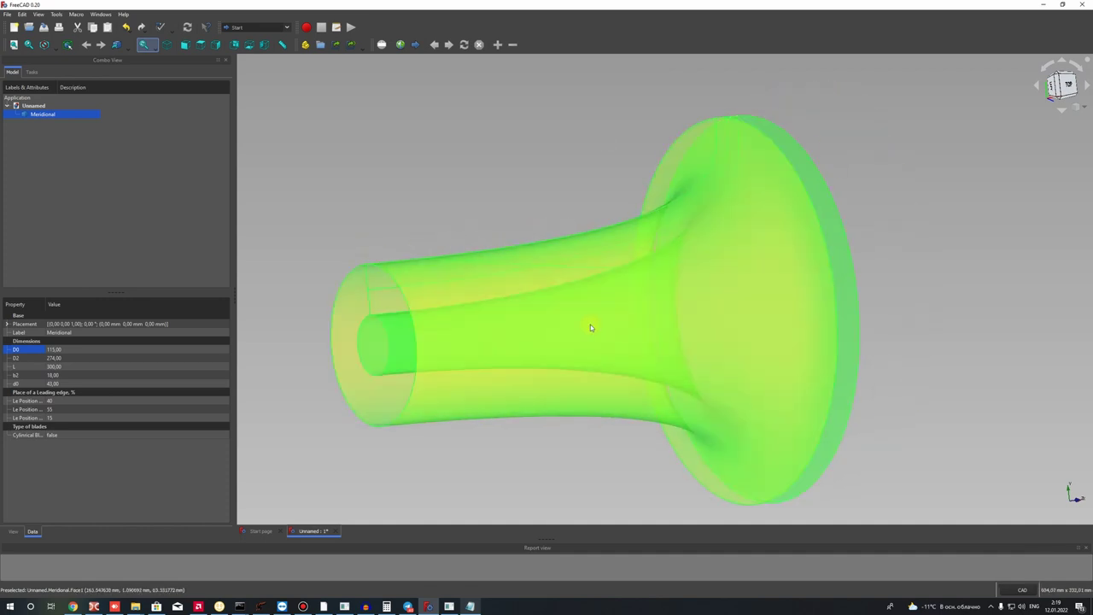
click(14, 367)
click(64, 367)
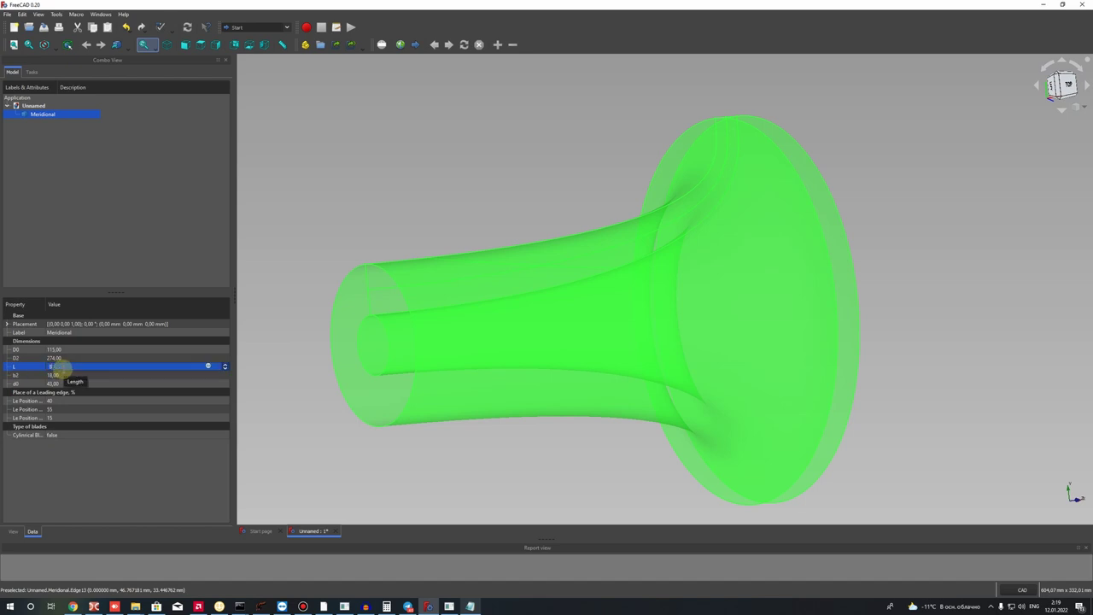
key(Return)
- Try shorter lengths L of 50 mm and 45 mm for the Meridional object
middle_drag(368, 316, 504, 294)
scroll(539, 228, up, 2)
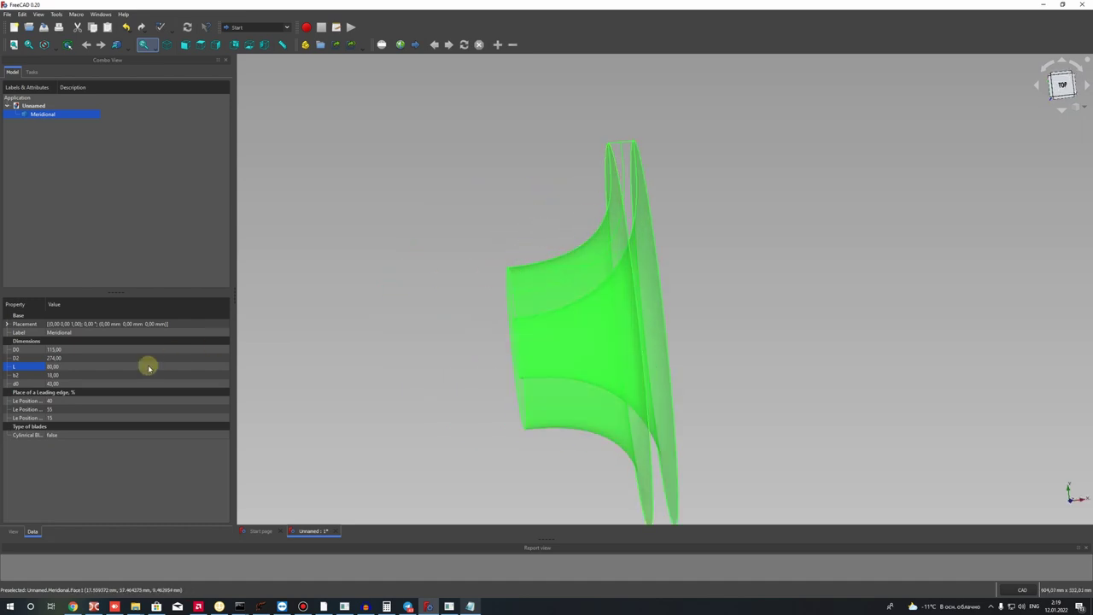
click(67, 366)
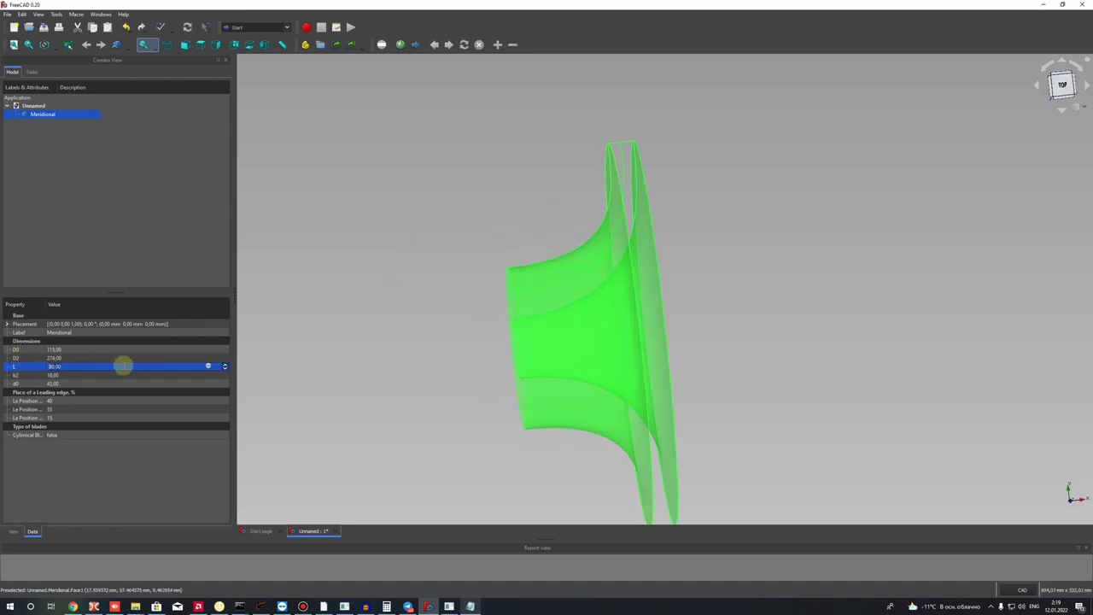
key(Return)
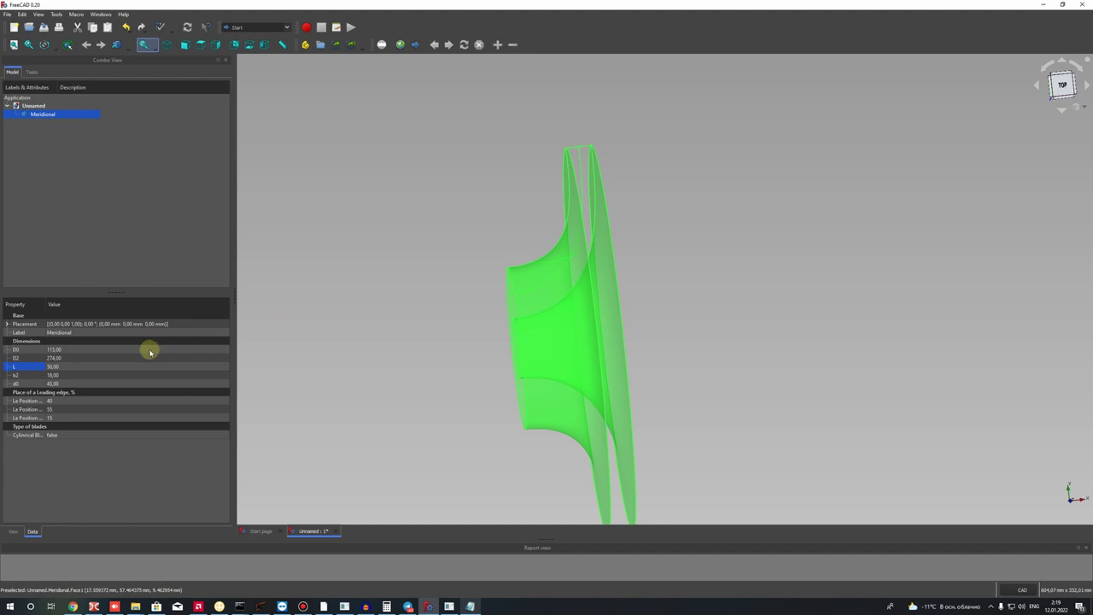
click(64, 368)
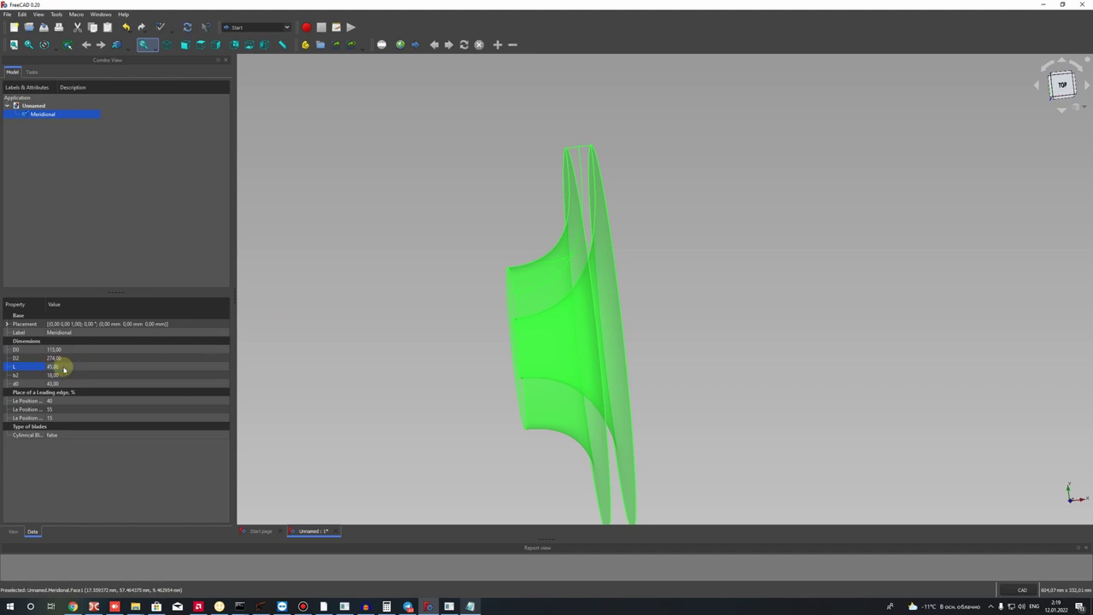
key(Return)
- Set the Meridional object's length L to 40 mm and deselect the object
click(62, 367)
text(40)
key(Return)
click(76, 367)
click(350, 222)
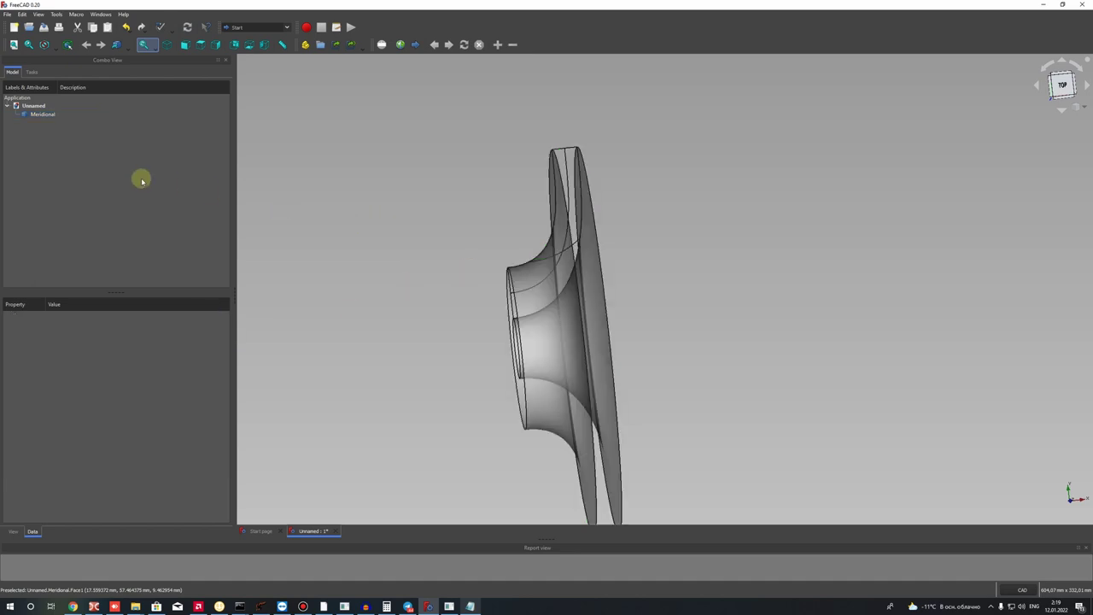
- Reselect the Meridional object and widen its property name column to read the full leading edge position names
click(38, 114)
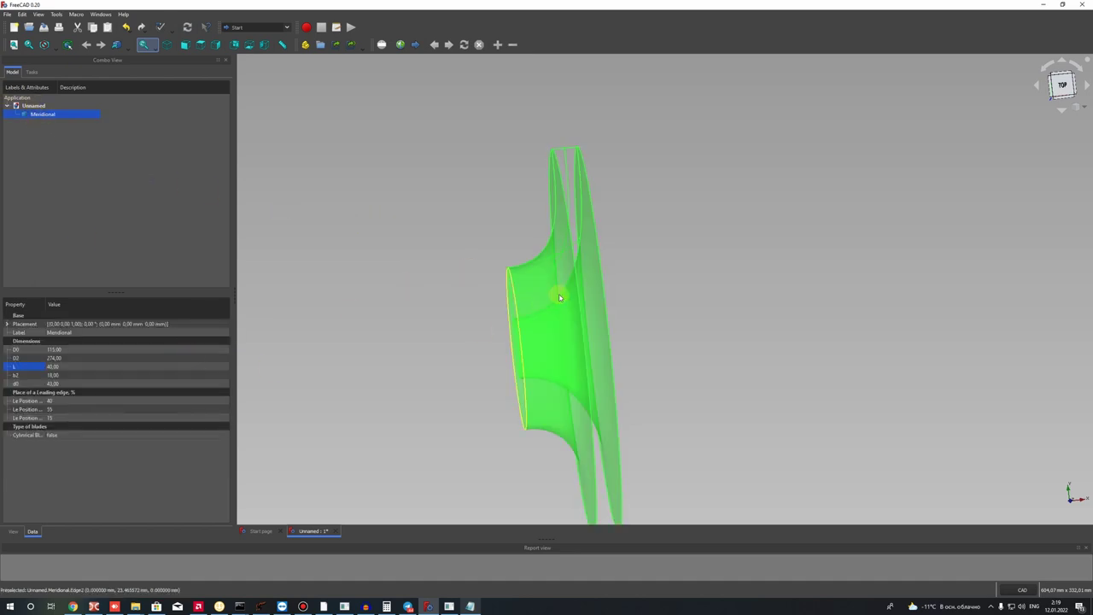
scroll(572, 196, up, 3)
scroll(571, 196, down, 3)
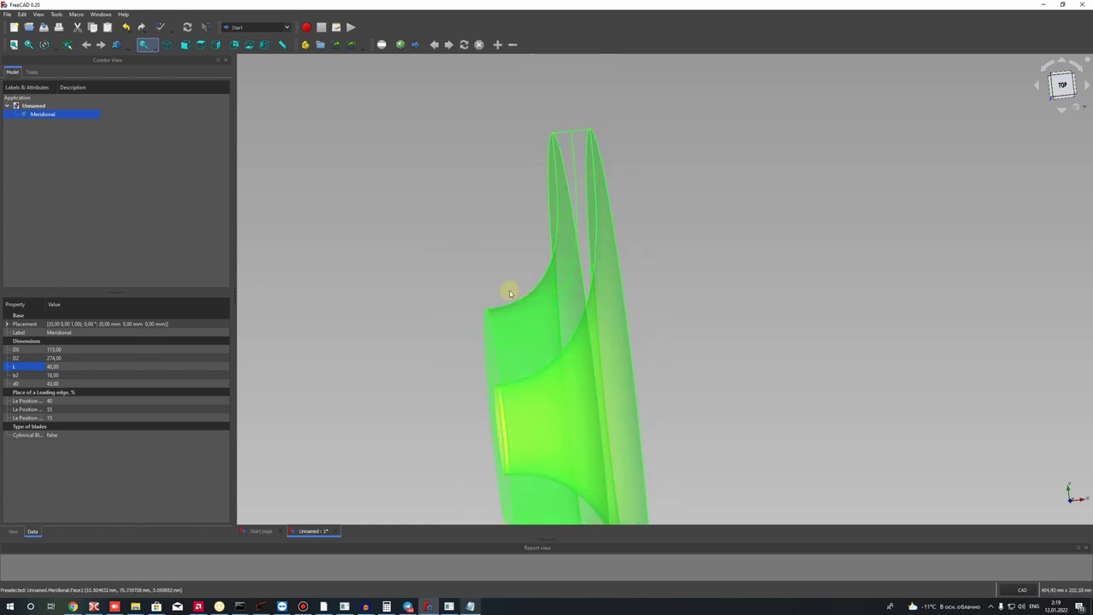
click(42, 400)
drag(42, 303, 91, 303)
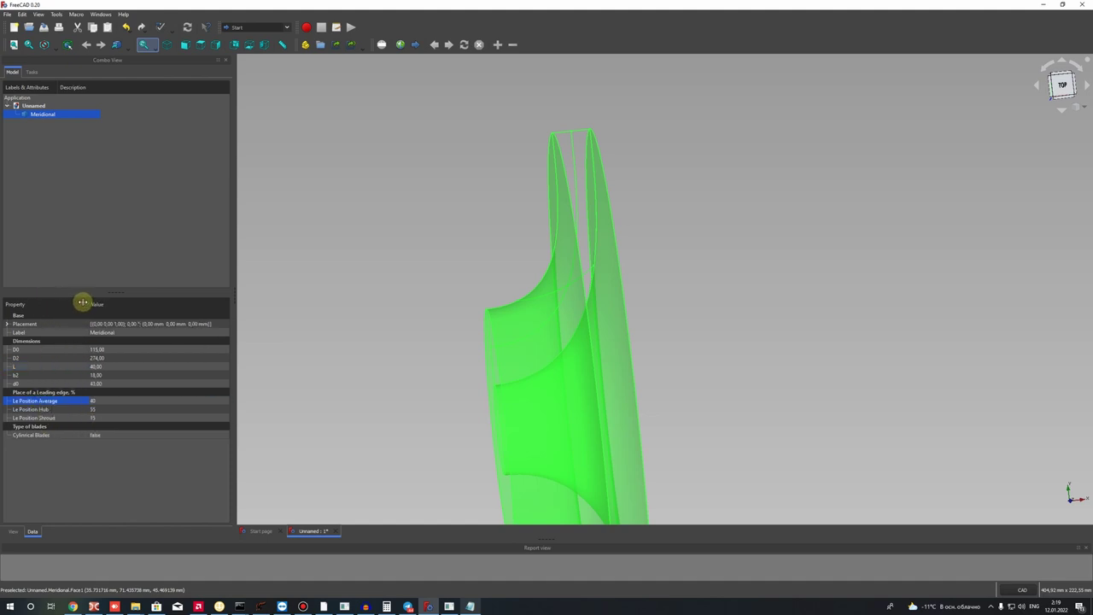
click(63, 410)
click(39, 400)
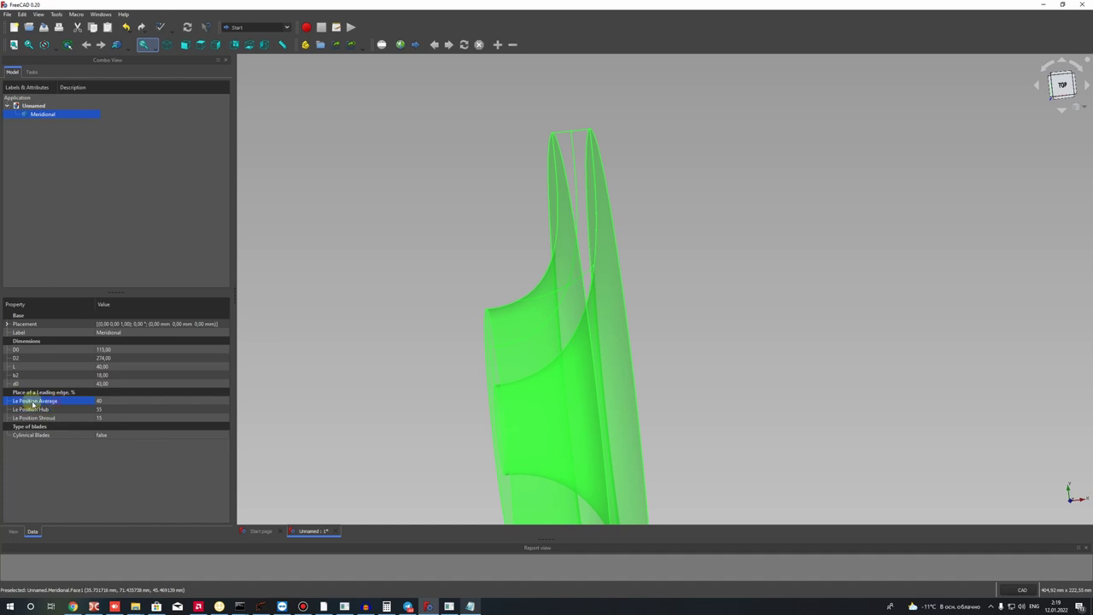
- Set the Meridional object's leading edge position to 35 % at the hub and 25 % for the average
click(100, 418)
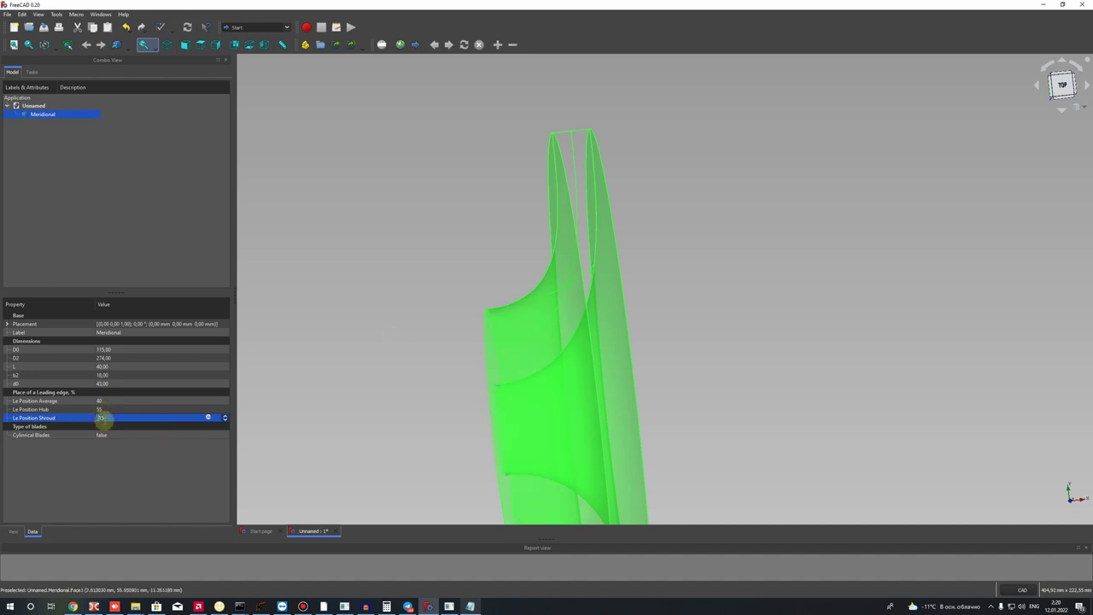
click(107, 410)
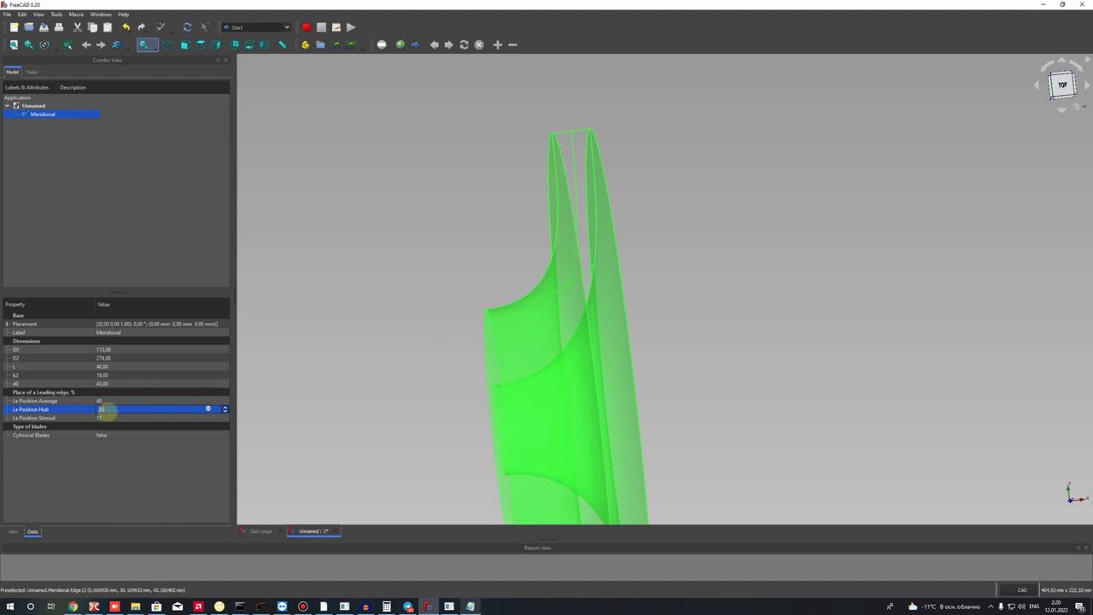
click(102, 401)
click(123, 401)
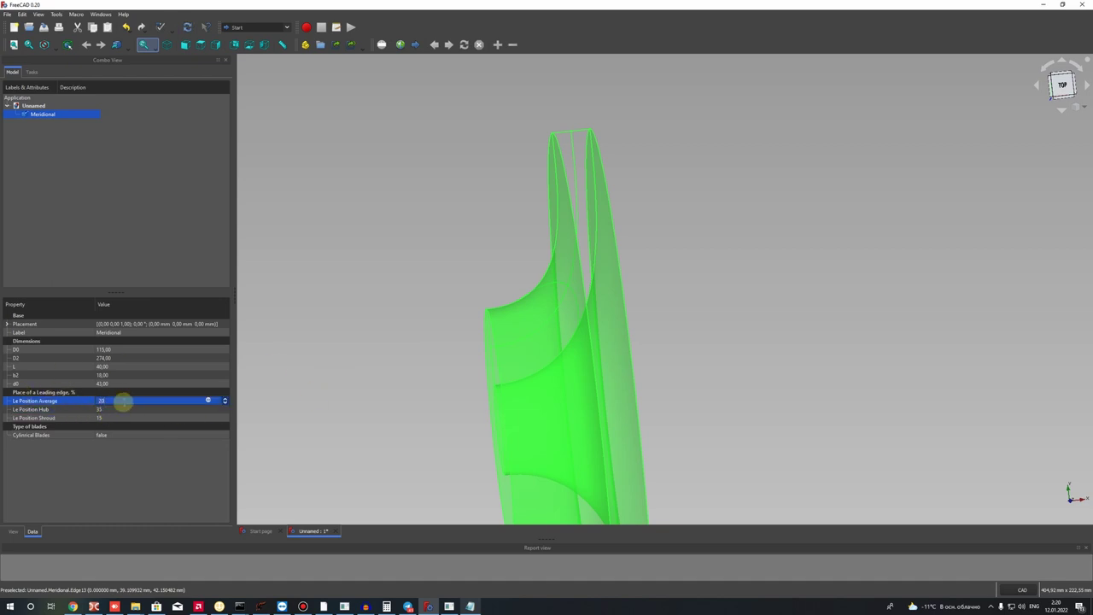
double_click(102, 401)
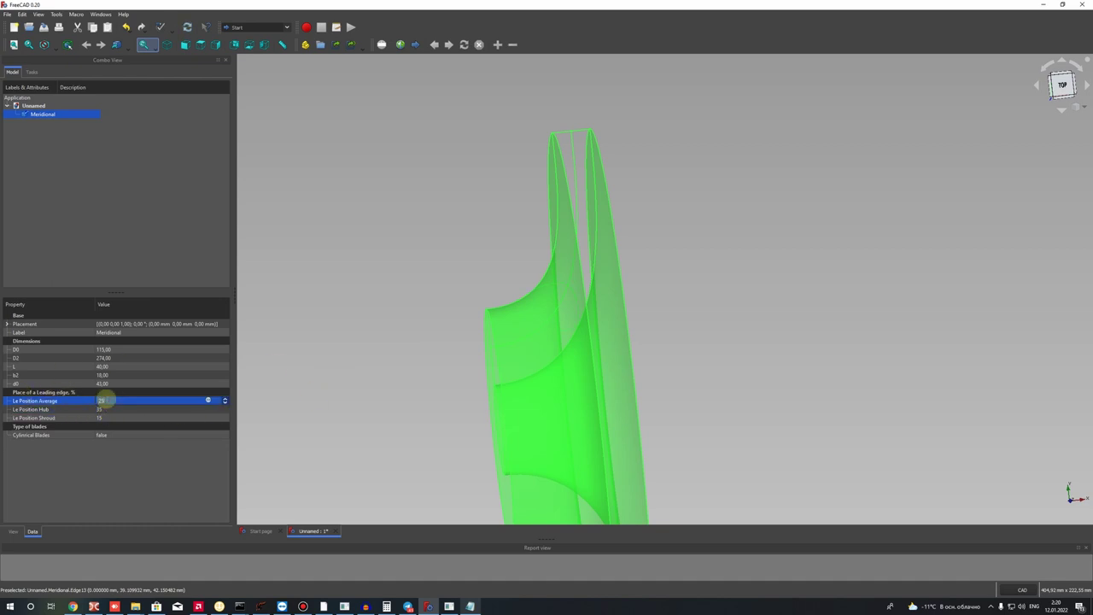
key(Return)
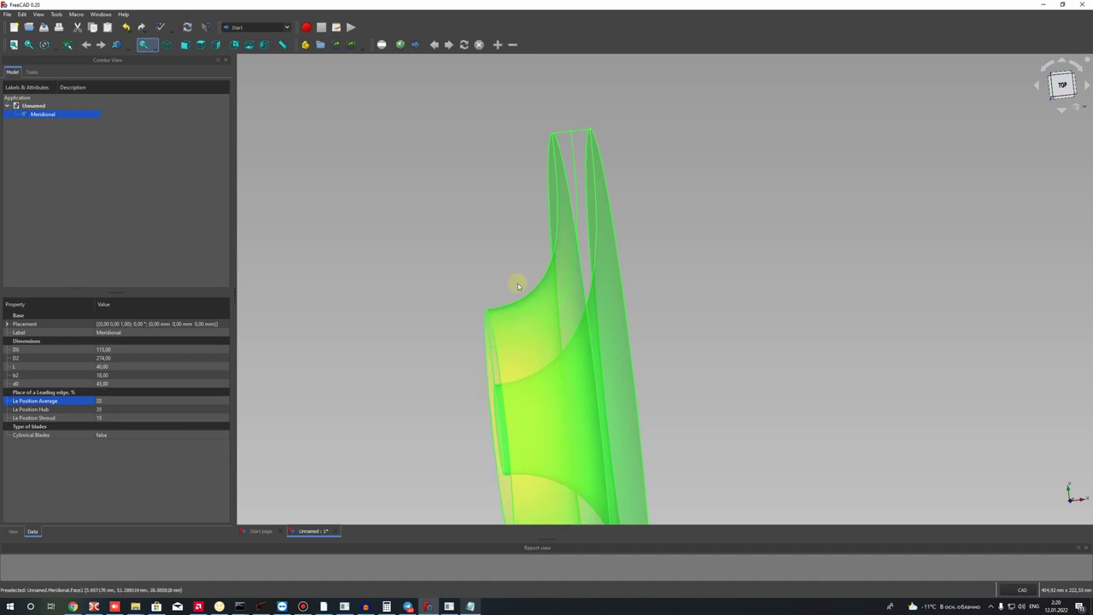
- Set the Meridional object's Cylindrical Blades property to true and recompute the document
middle_drag(542, 238, 520, 349)
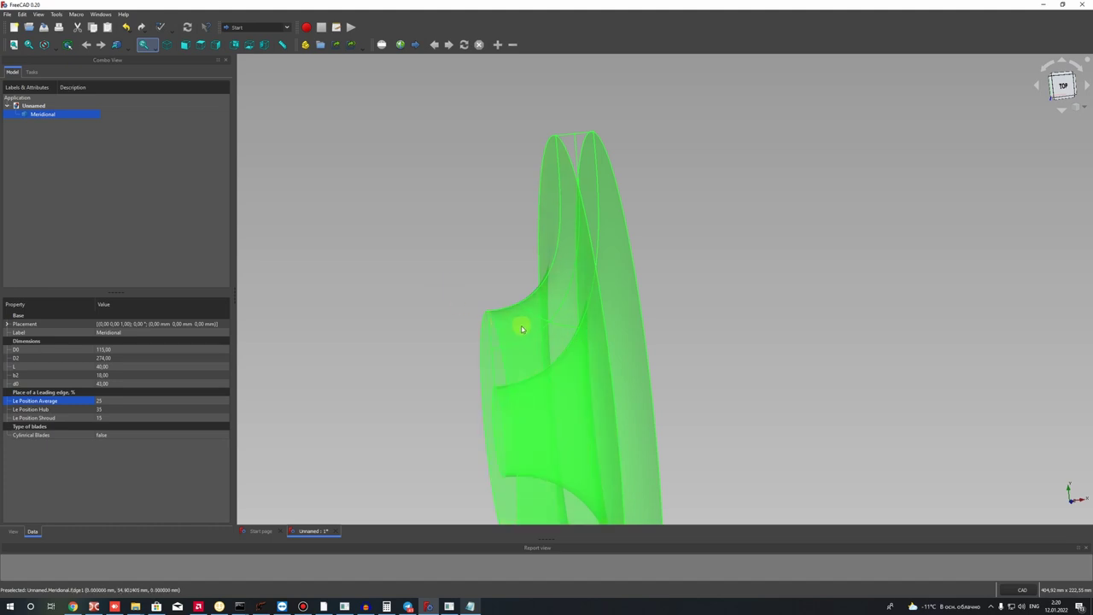
click(108, 435)
click(104, 435)
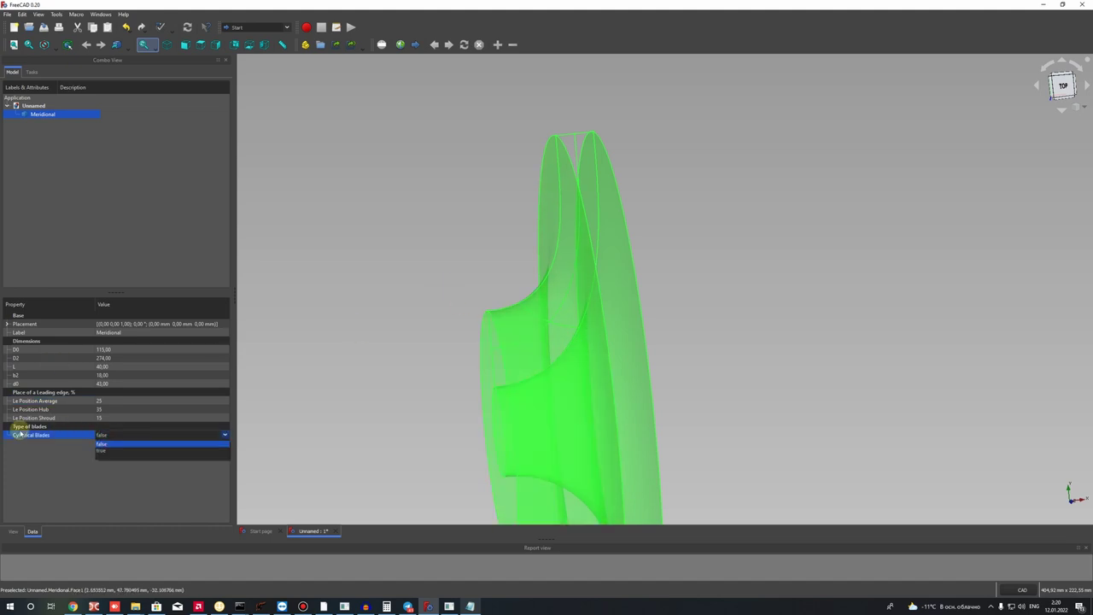
click(102, 451)
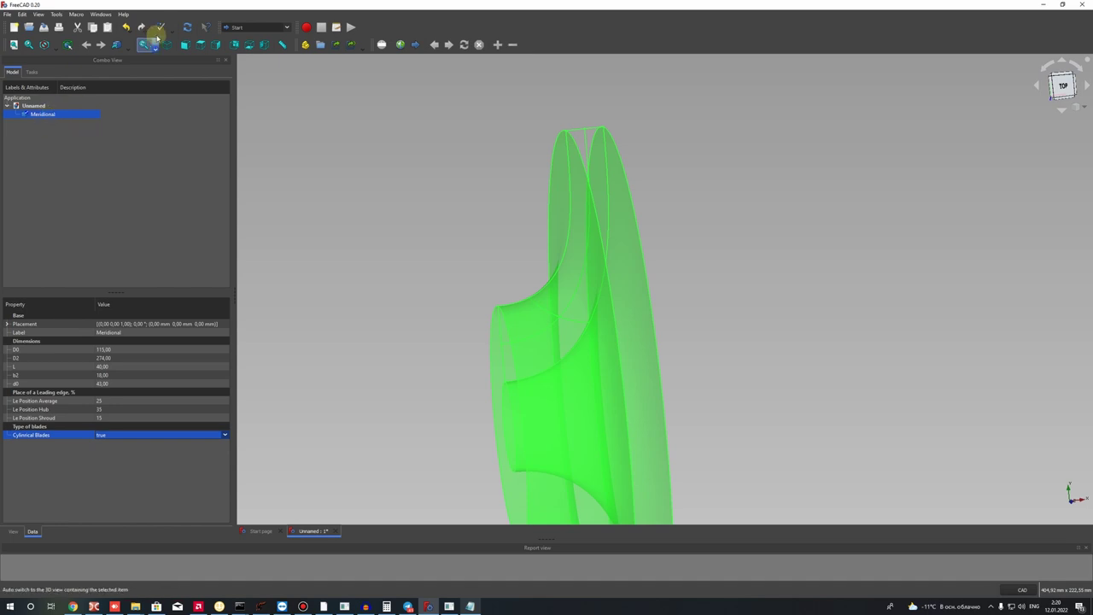
click(187, 28)
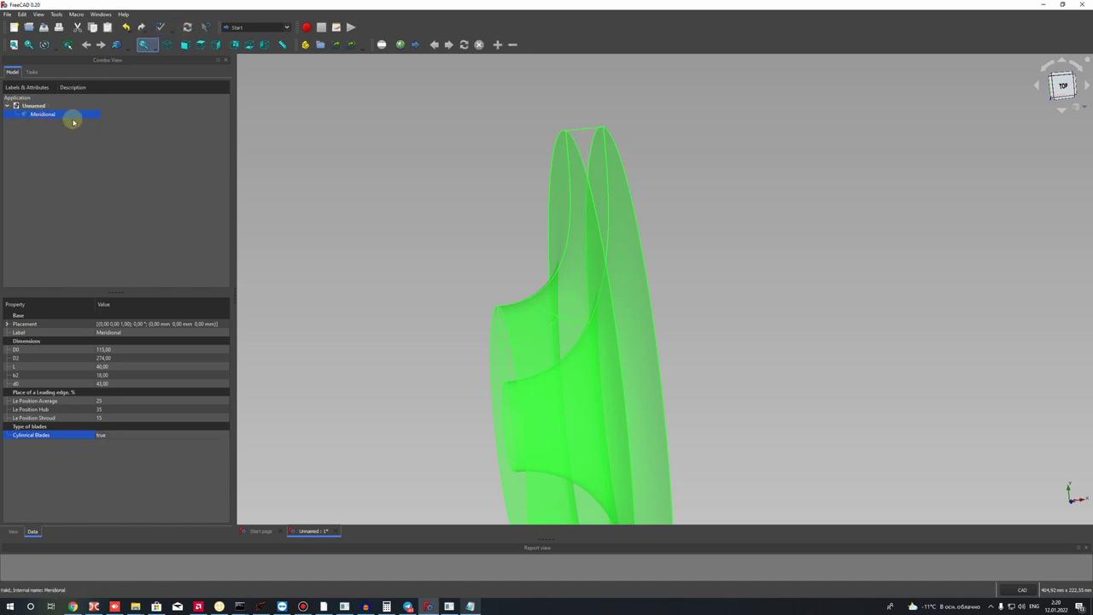
- Run the 2_CentrifugalCamberlineSurface.py user macro to generate the blade surface on the meridional model
middle_drag(633, 257, 617, 162)
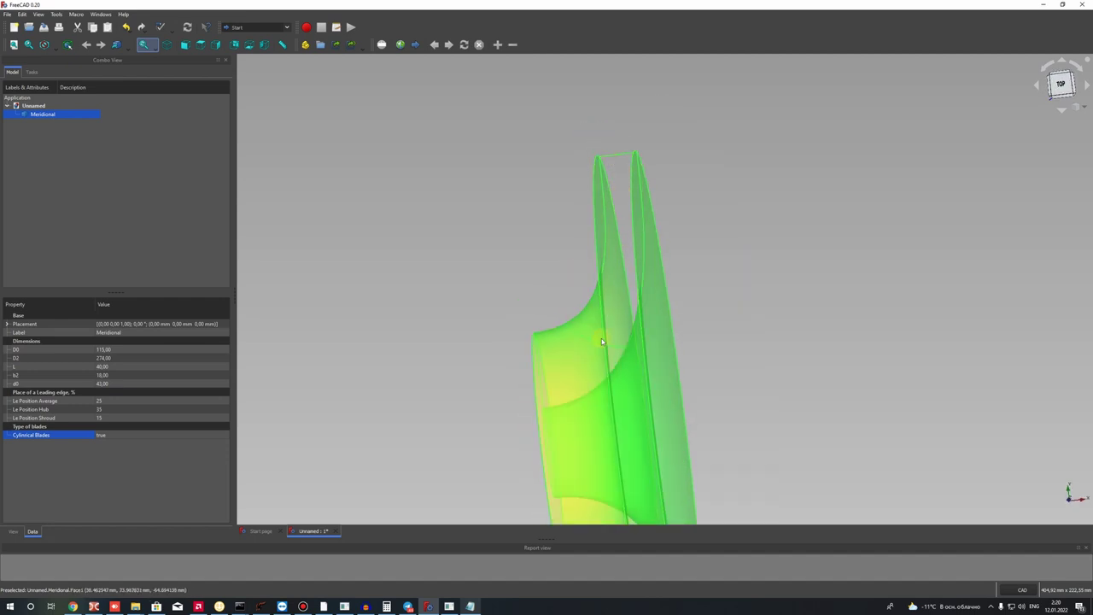
middle_drag(564, 345, 367, 159)
click(76, 14)
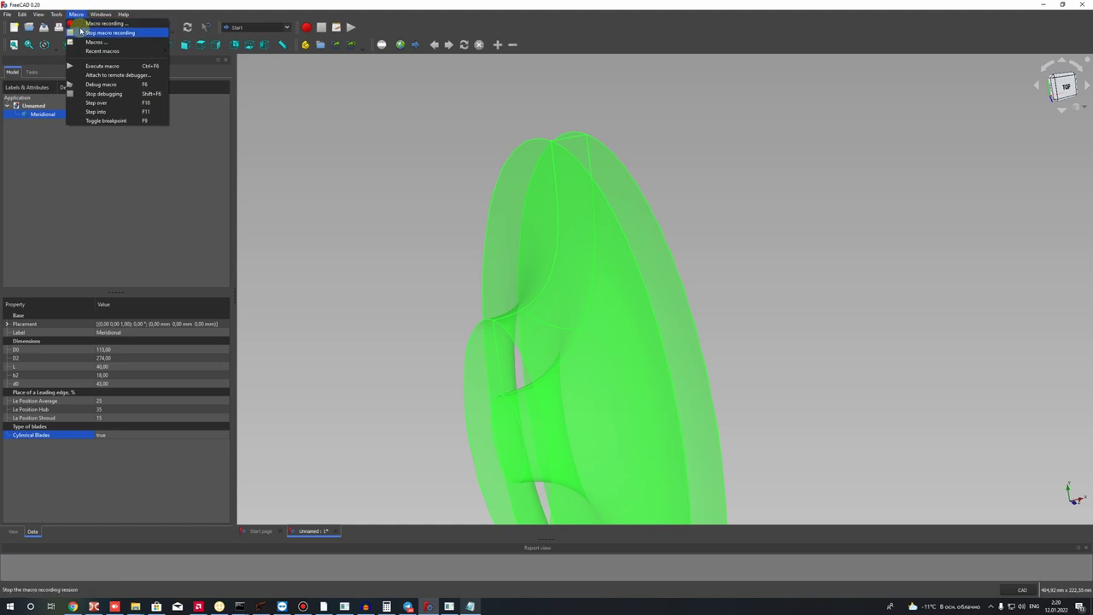
click(94, 43)
click(457, 258)
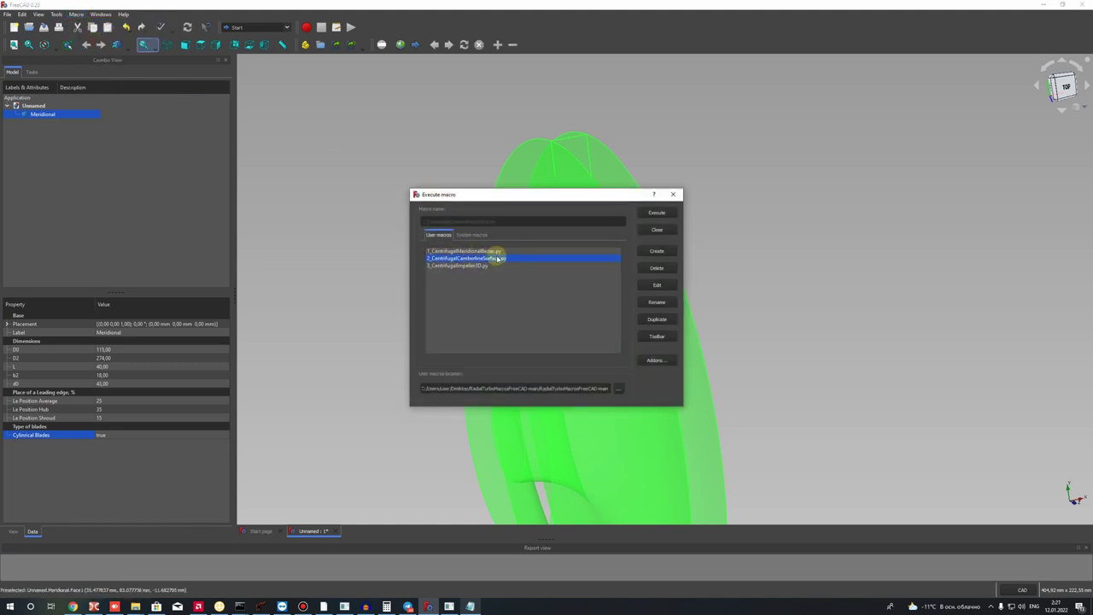
click(656, 212)
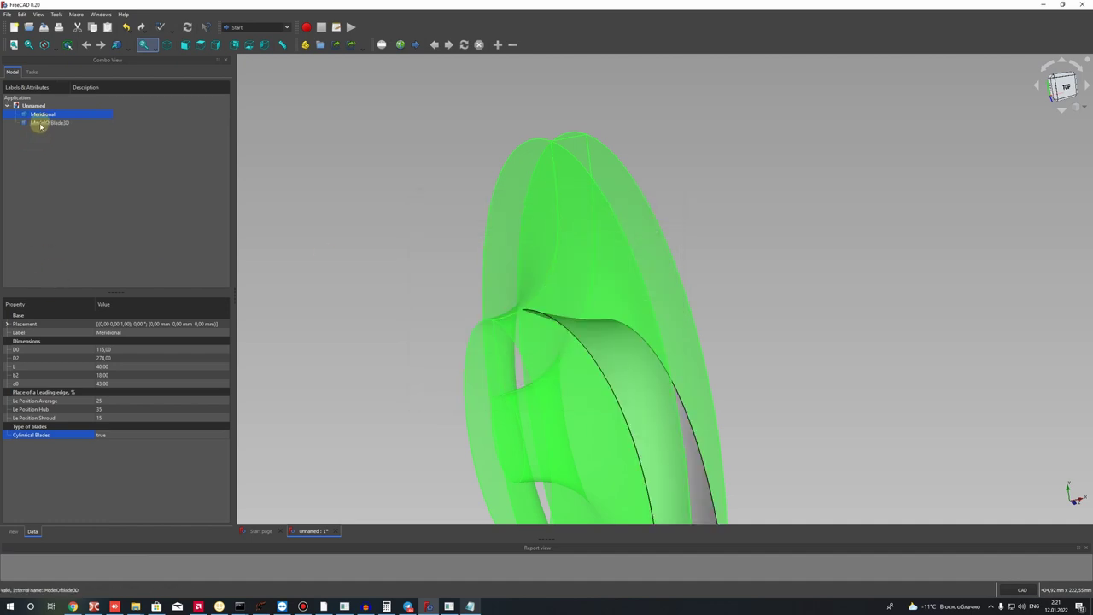
- Examine the generated blade surface between hub and shroud from several viewing angles
middle_drag(609, 231, 676, 193)
scroll(635, 219, up, 3)
scroll(635, 219, down, 5)
scroll(538, 426, up, 5)
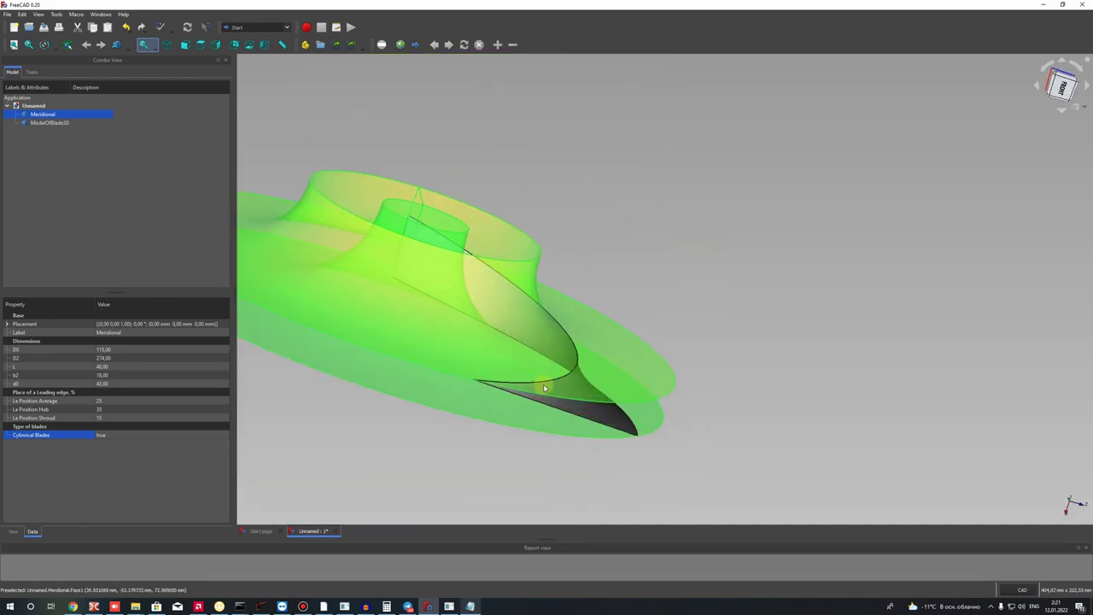
scroll(539, 426, up, 4)
scroll(586, 293, down, 5)
middle_drag(533, 278, 574, 224)
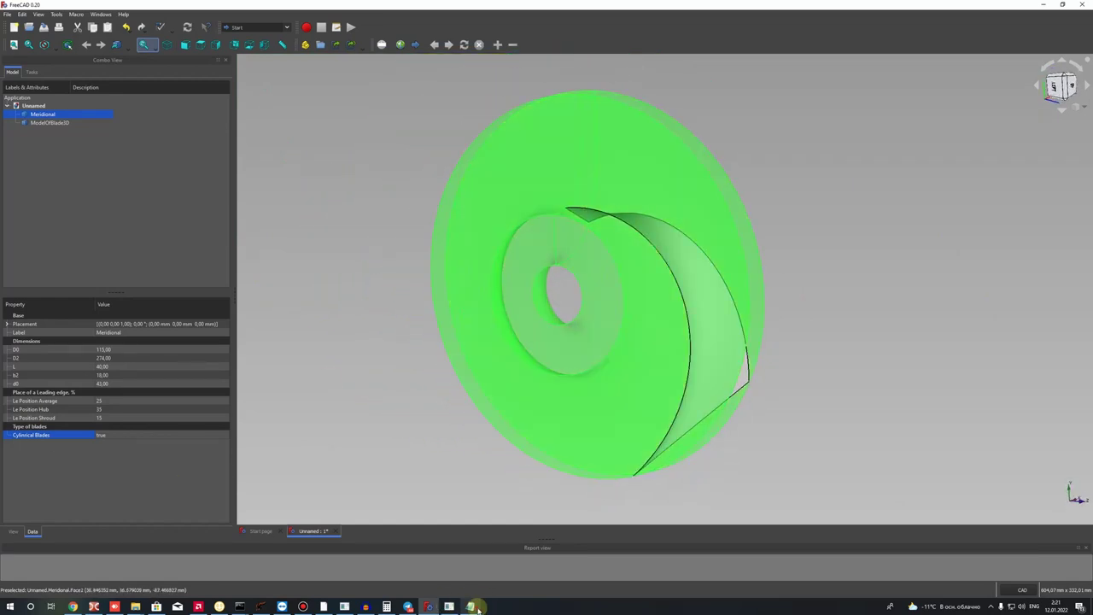
- Check the Omega wrap angle in the Pump_1 report in Notepad and compare it with the blade surface seen along the impeller axis
click(471, 607)
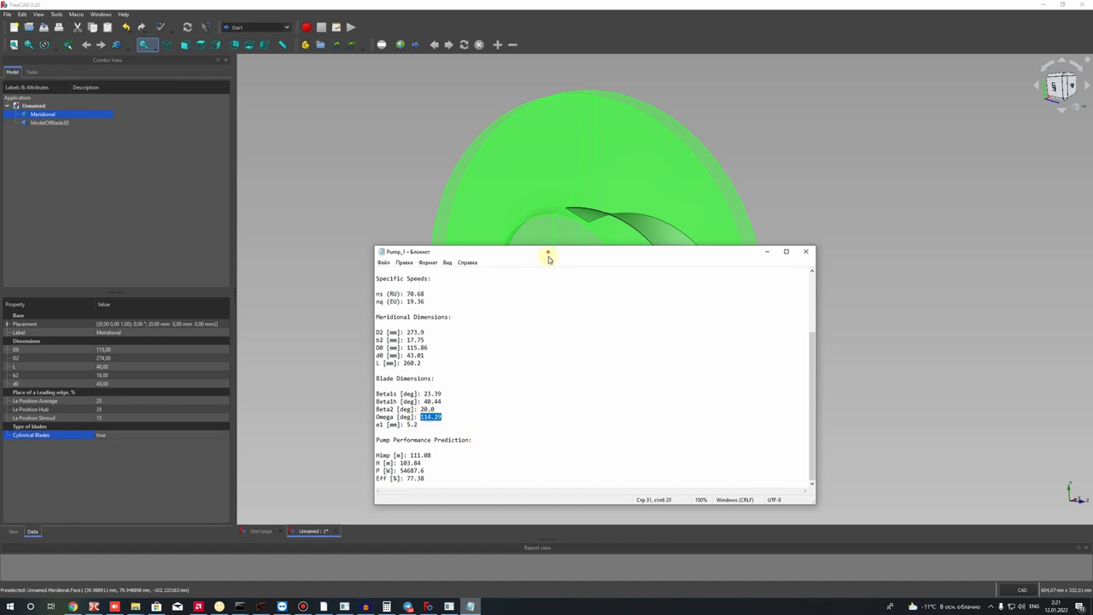
drag(549, 255, 381, 427)
scroll(560, 299, down, 2)
middle_drag(561, 290, 629, 276)
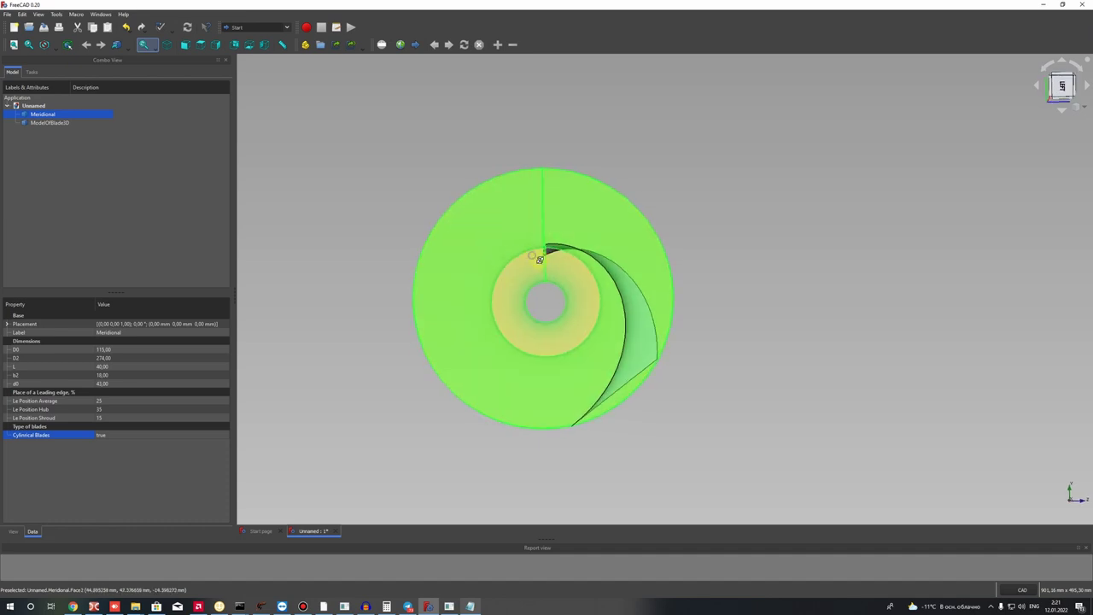
scroll(552, 247, up, 3)
scroll(552, 247, down, 4)
key(0)
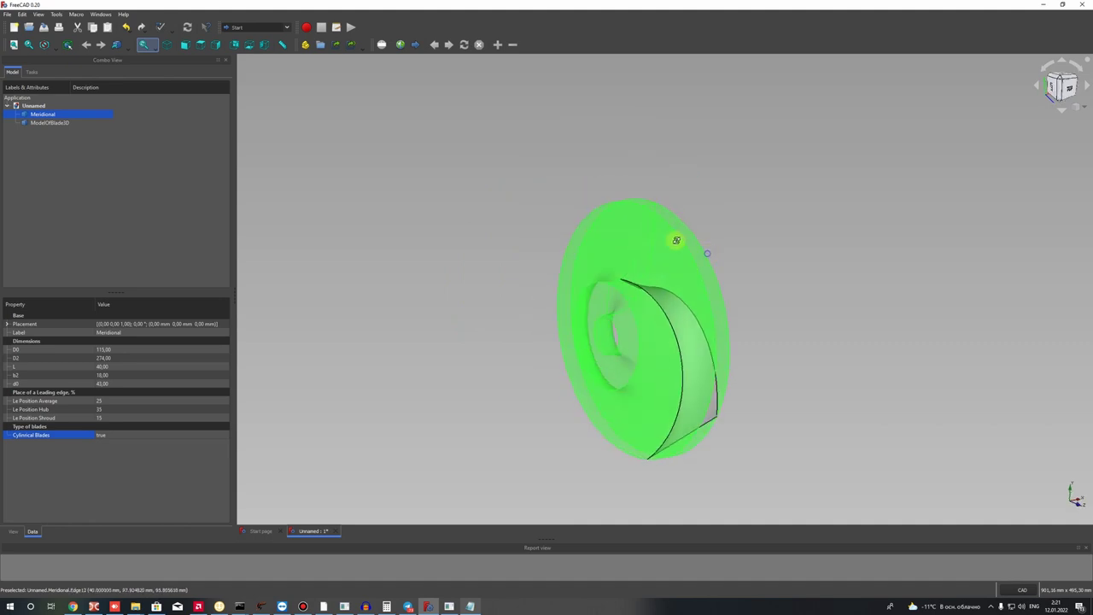
scroll(687, 273, up, 3)
- Set the ModelOfBlade3D object's shroud streamline angles to Beta1 23 and Beta2 20, based on the Pump_1 report
click(47, 124)
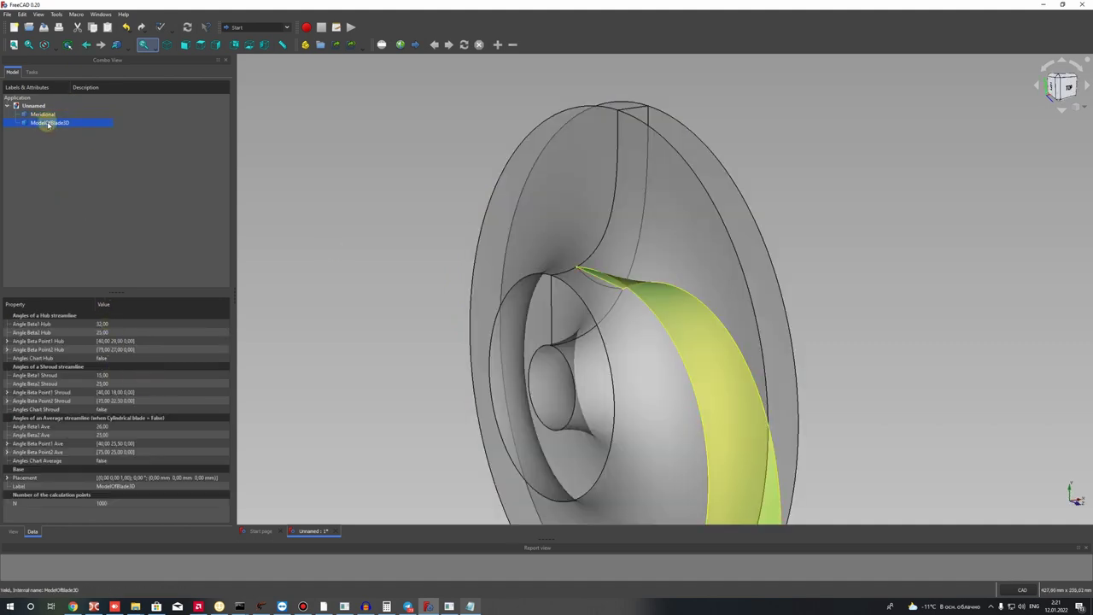
scroll(512, 317, down, 5)
scroll(533, 311, up, 4)
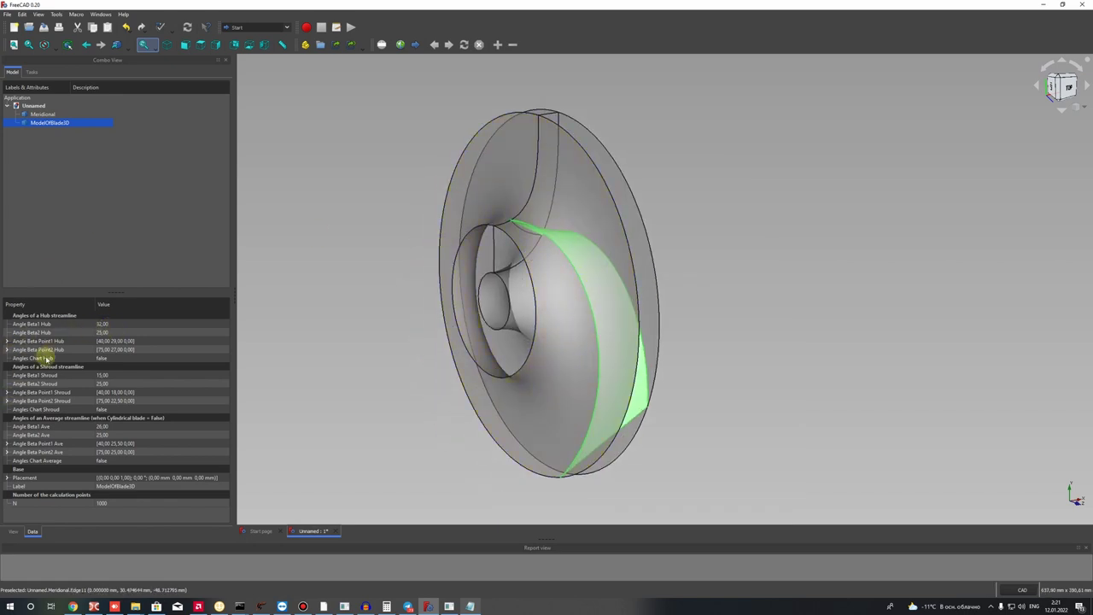
click(105, 375)
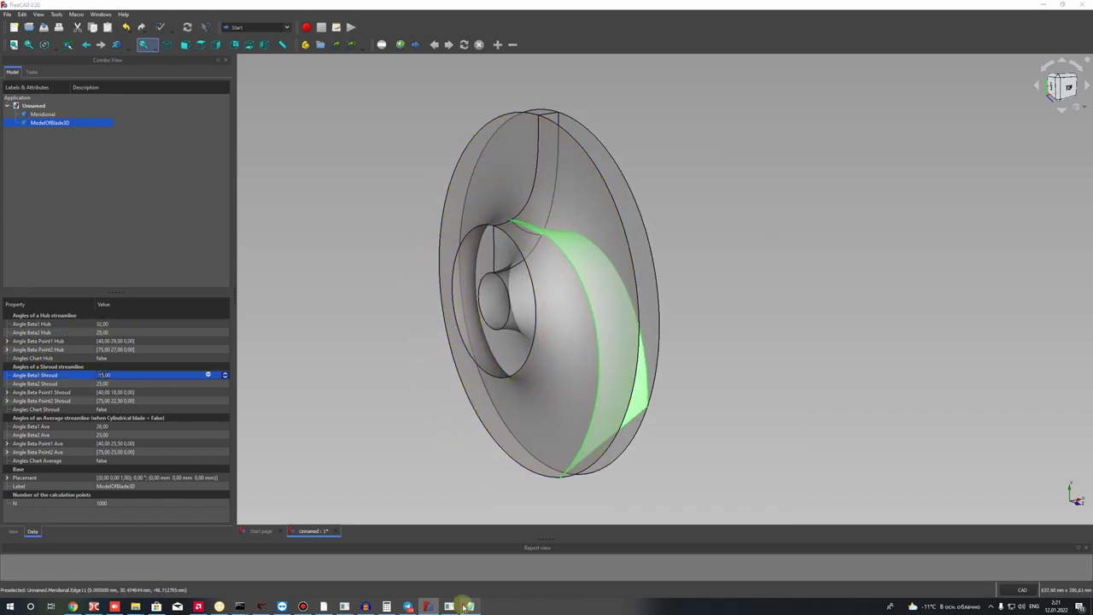
click(463, 606)
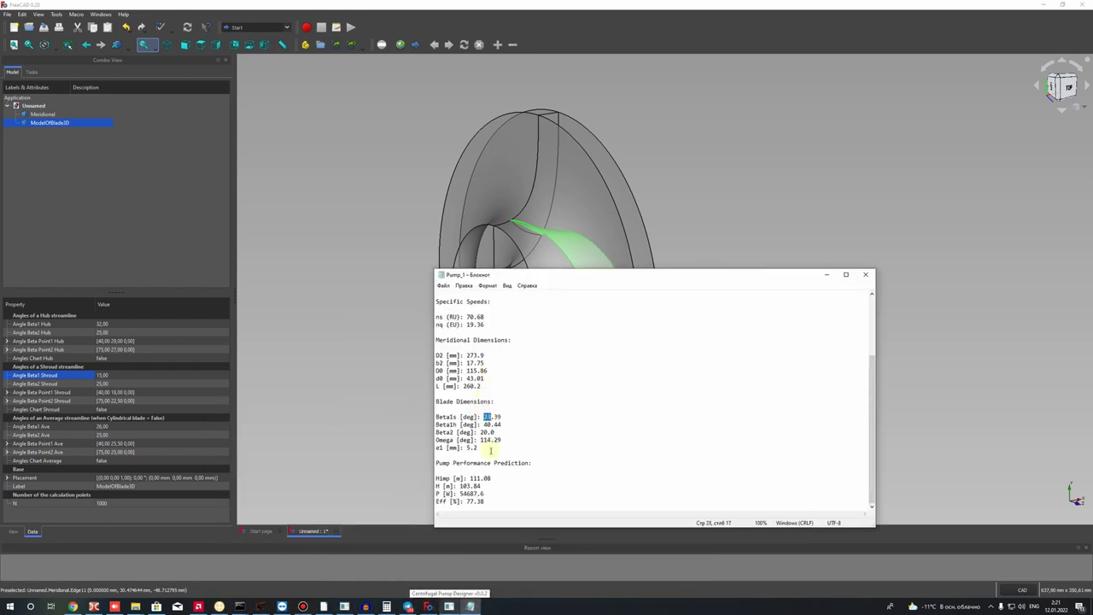
click(108, 375)
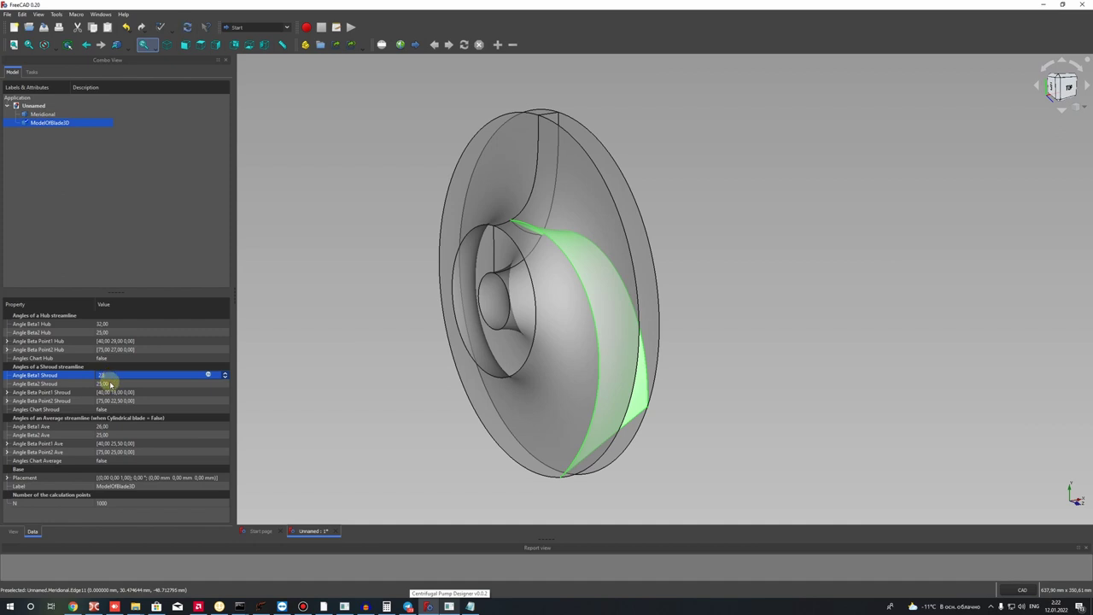
click(110, 384)
key(Return)
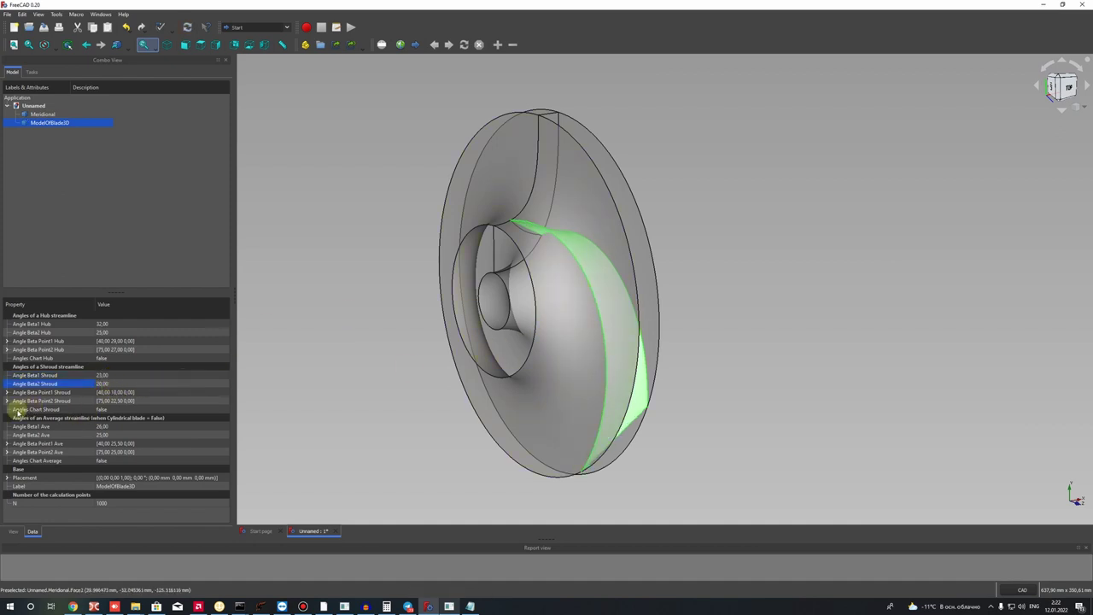
- Compare the average streamline's Beta1 angle with the blade dimensions in the Pump_1 report
click(107, 426)
click(451, 607)
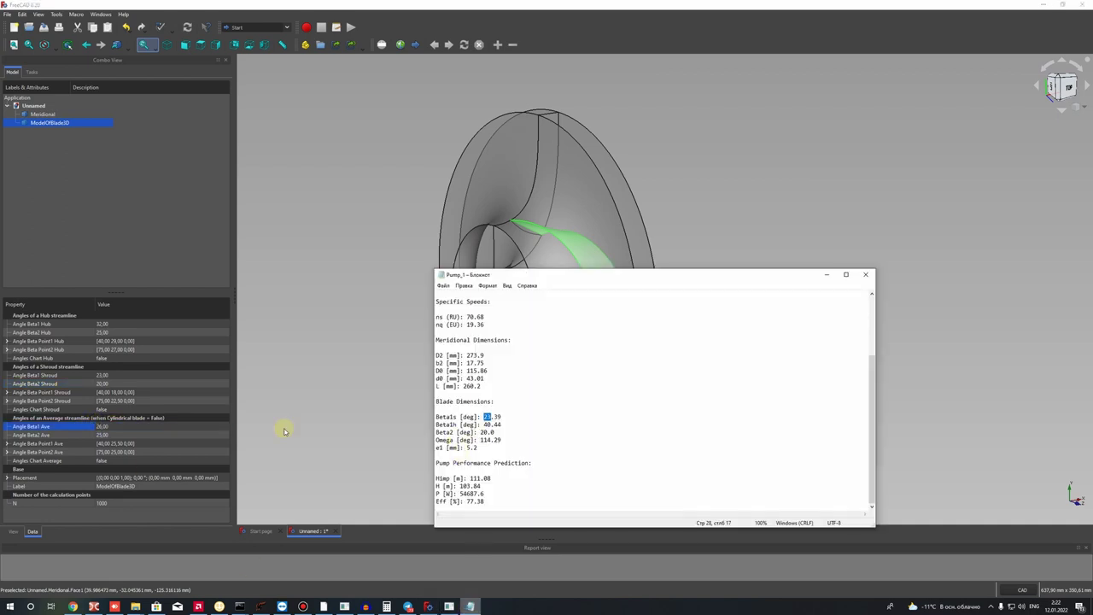
click(99, 426)
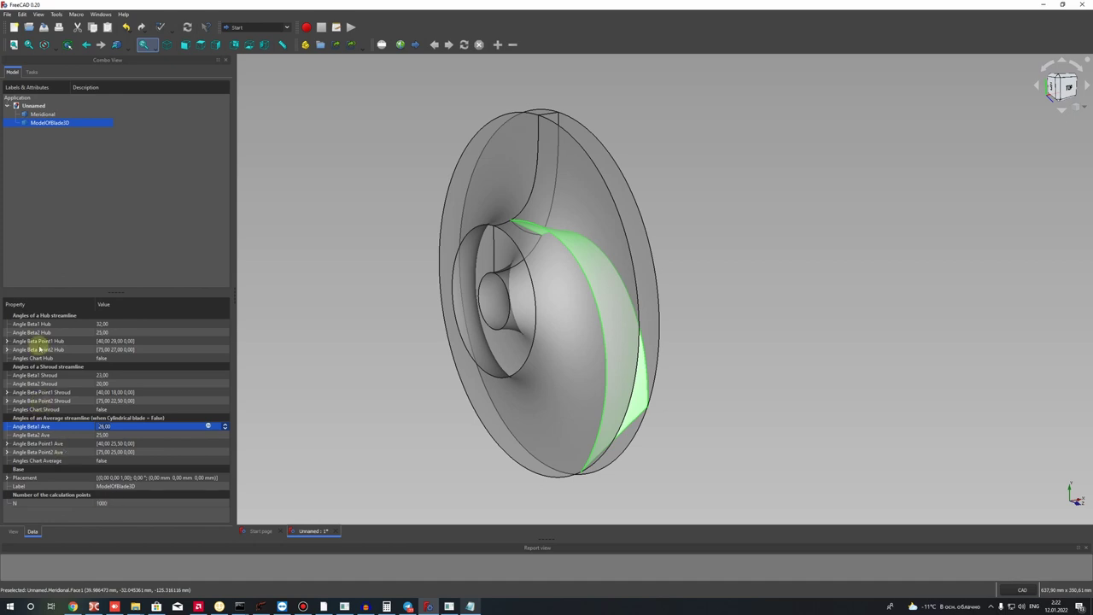
- Set the hub streamline angles to Beta1 40 and Beta2 20, using the blade angles in the Pump_1 report
click(101, 323)
click(450, 606)
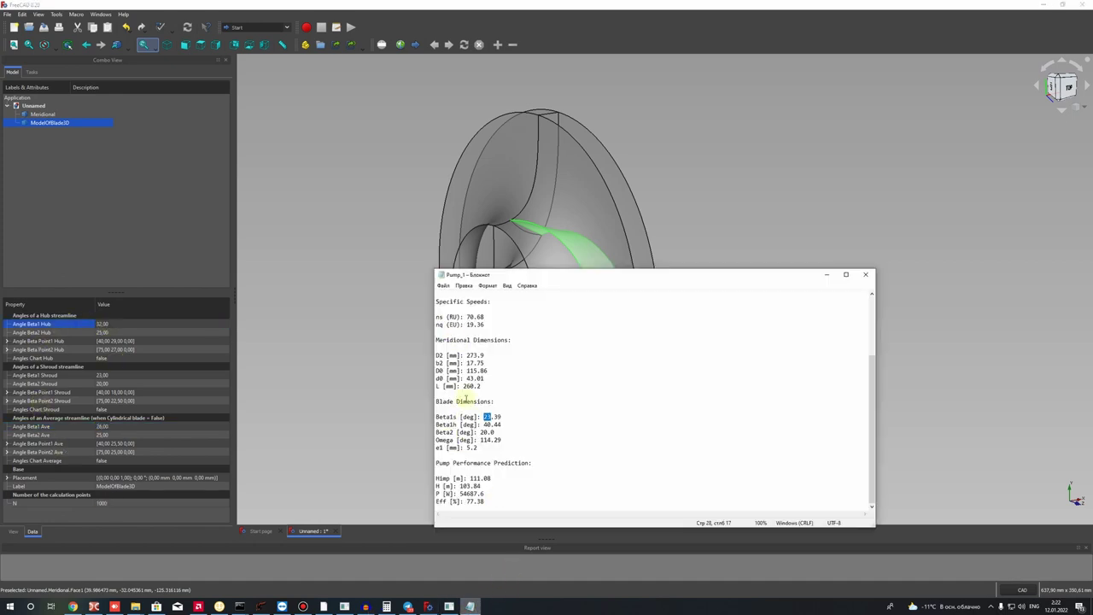
scroll(468, 405, up, 4)
scroll(484, 448, down, 4)
click(103, 324)
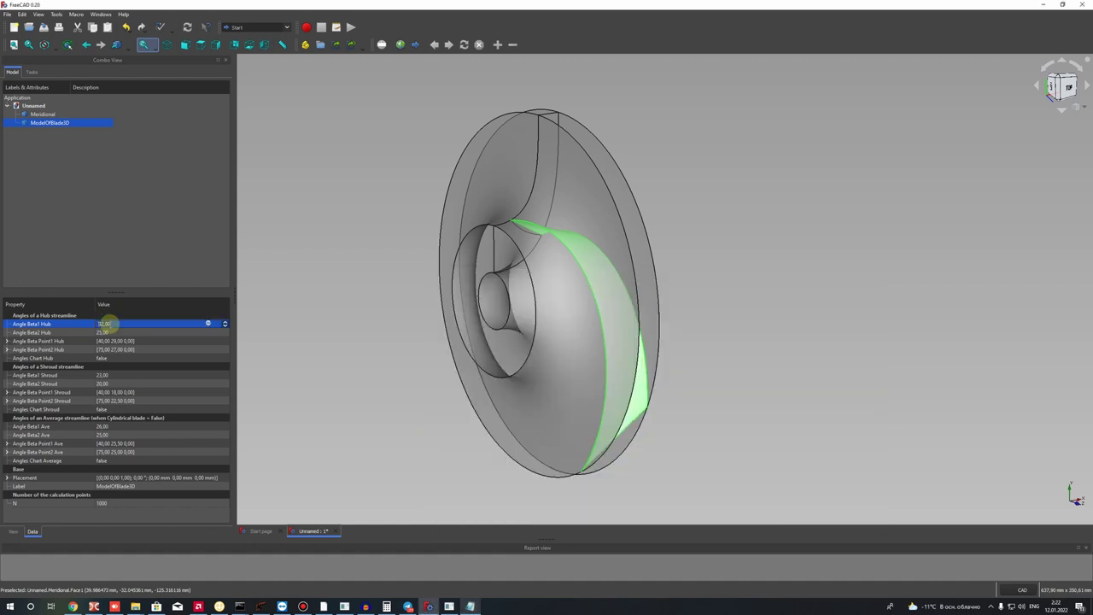
key(Return)
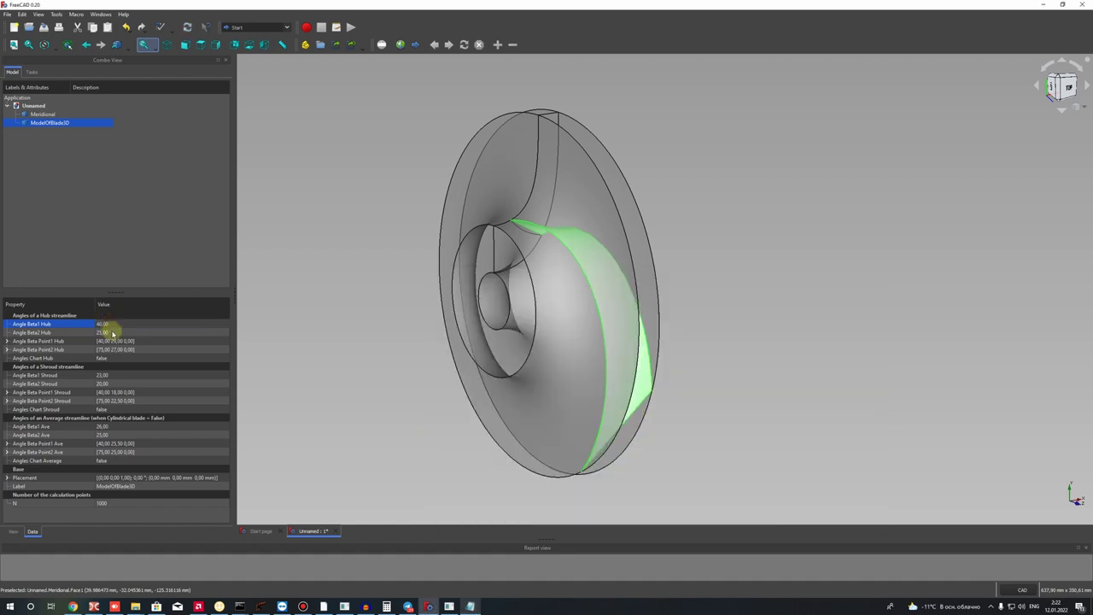
click(112, 332)
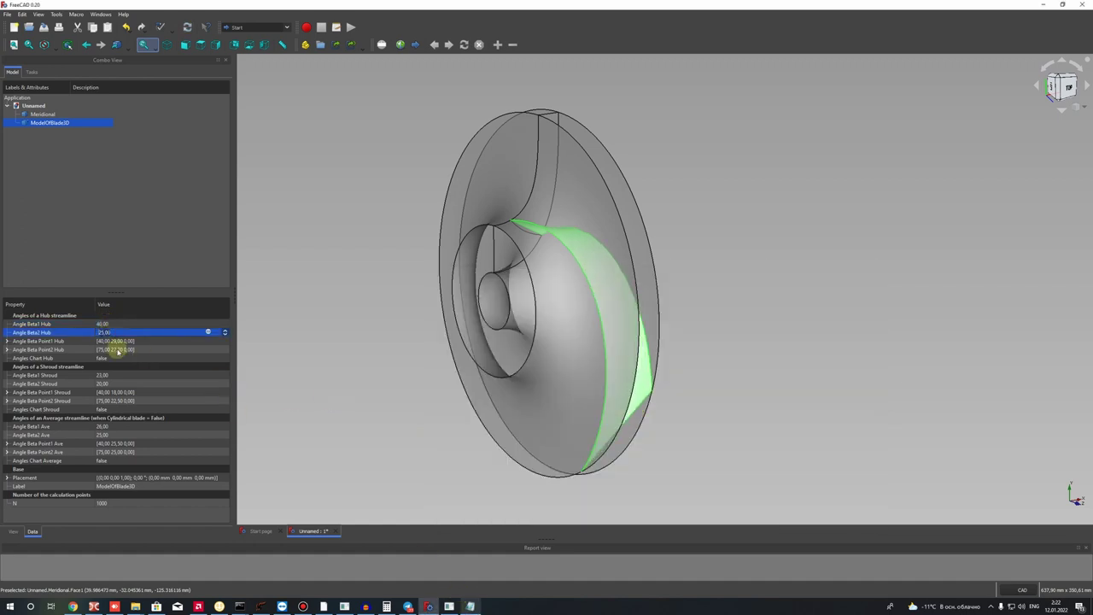
text(20)
key(Return)
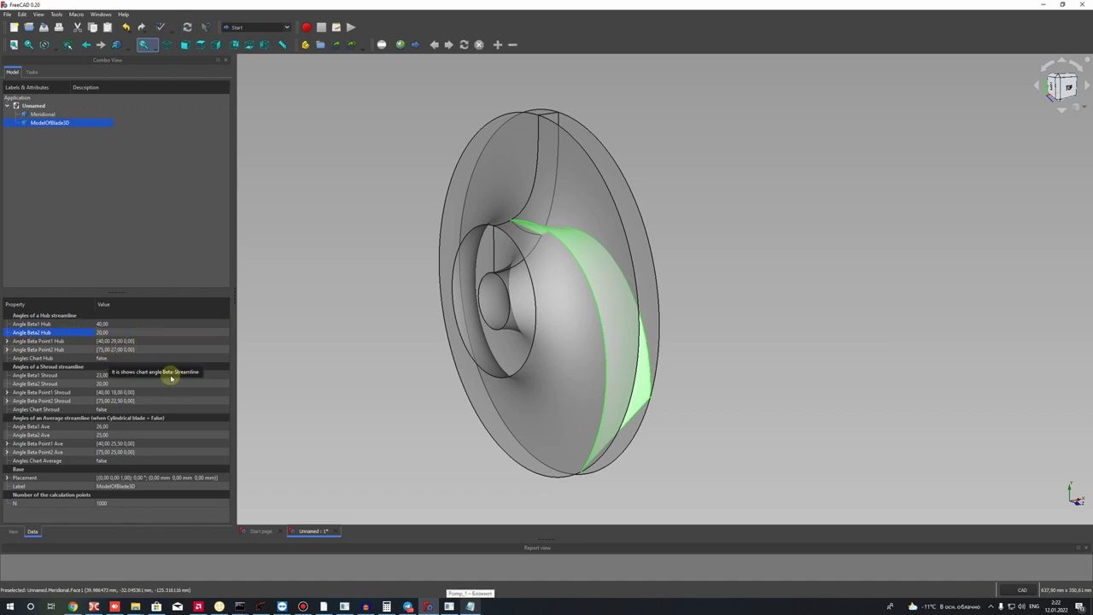
- Look up the Omega wrap angle in the Pump_1 report and minimize the report window
click(471, 601)
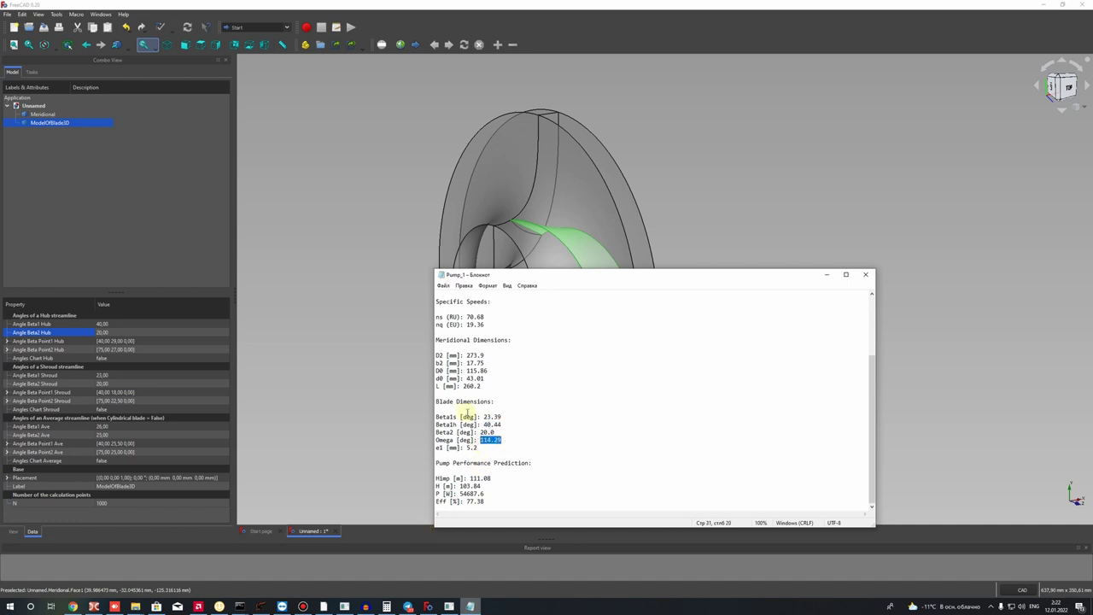
click(828, 273)
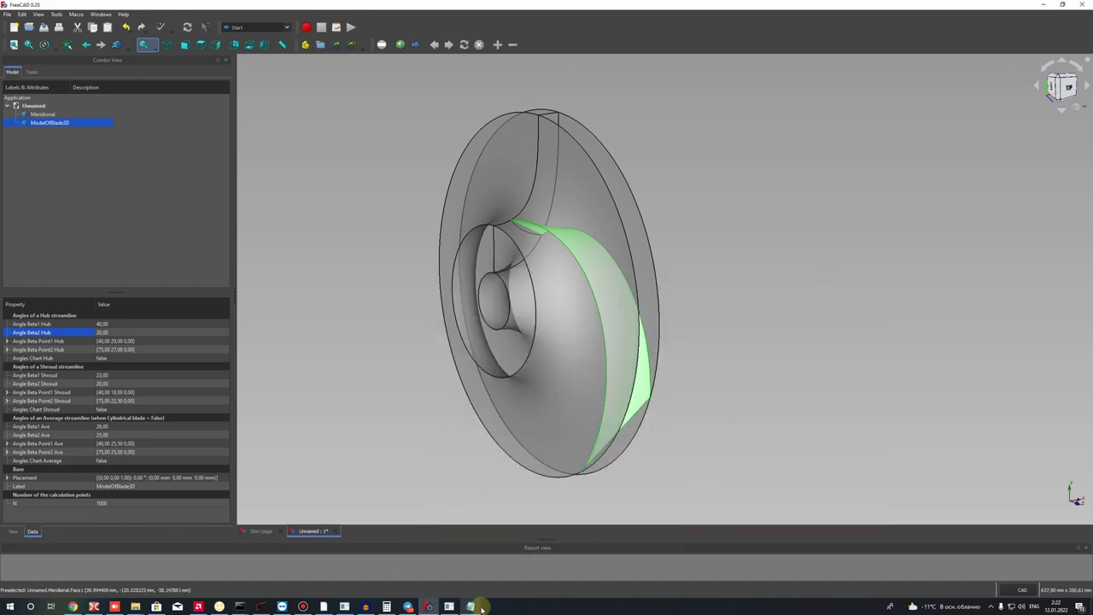
click(471, 607)
click(828, 275)
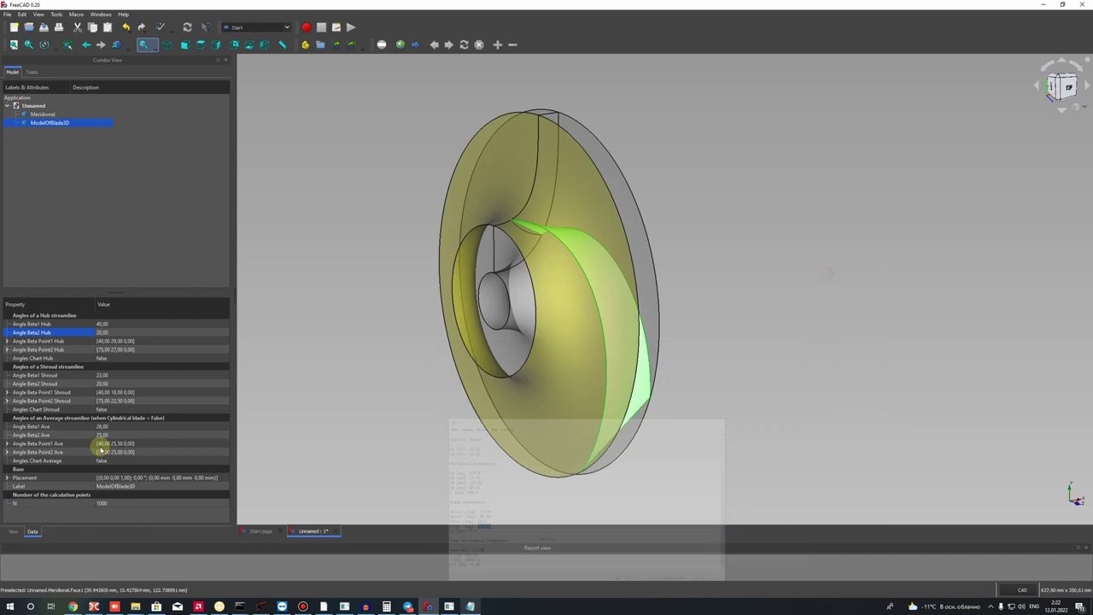
- Set Angles Chart Hub to true and recompute the document to display the hub's Beta and Theta chart
click(93, 358)
click(90, 358)
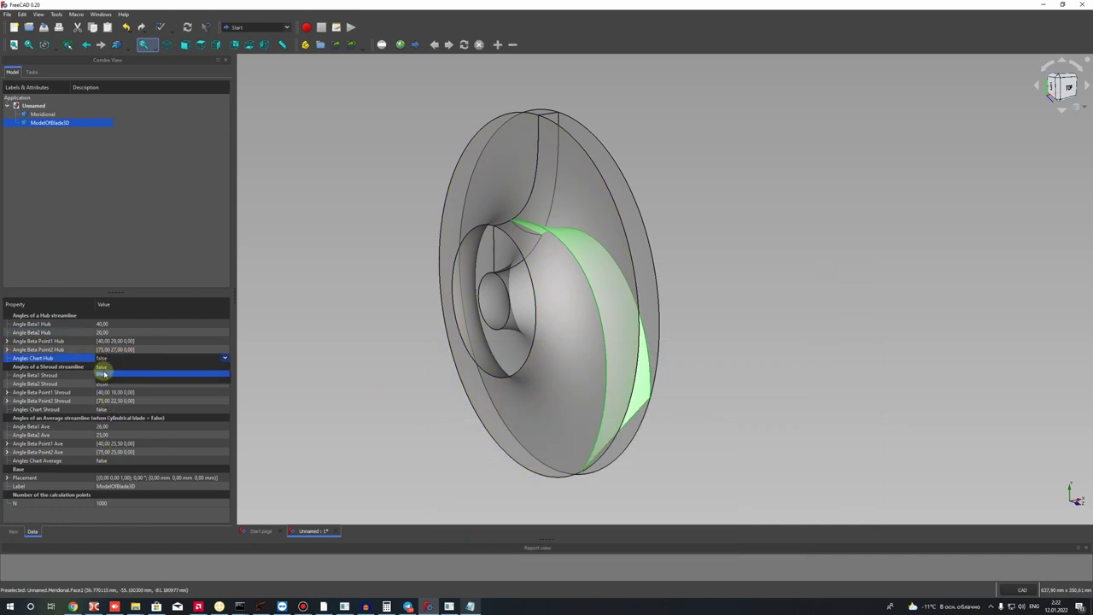
click(100, 374)
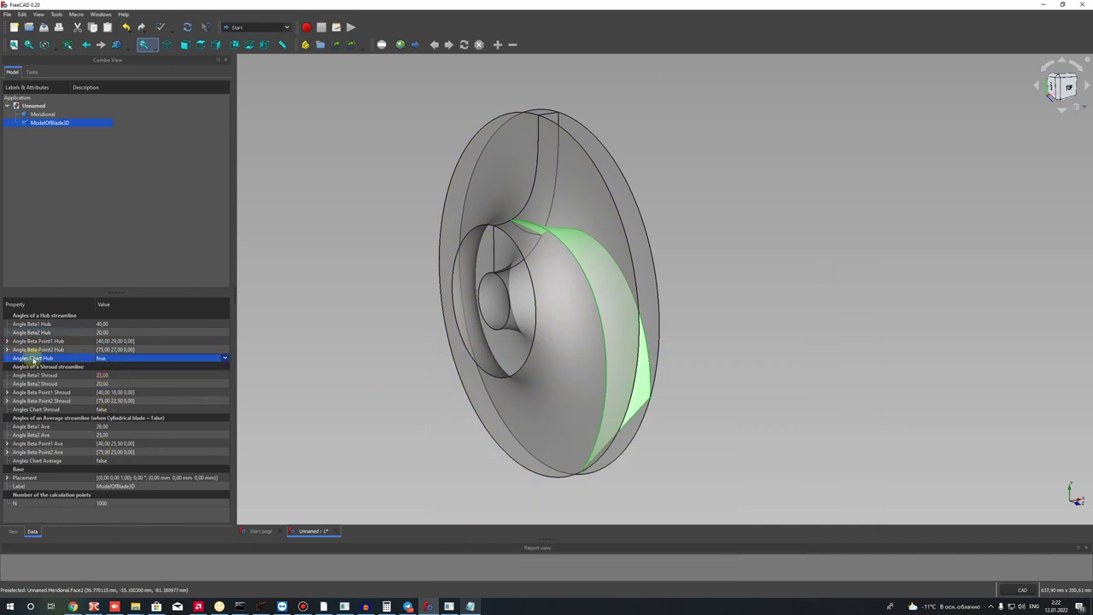
click(188, 26)
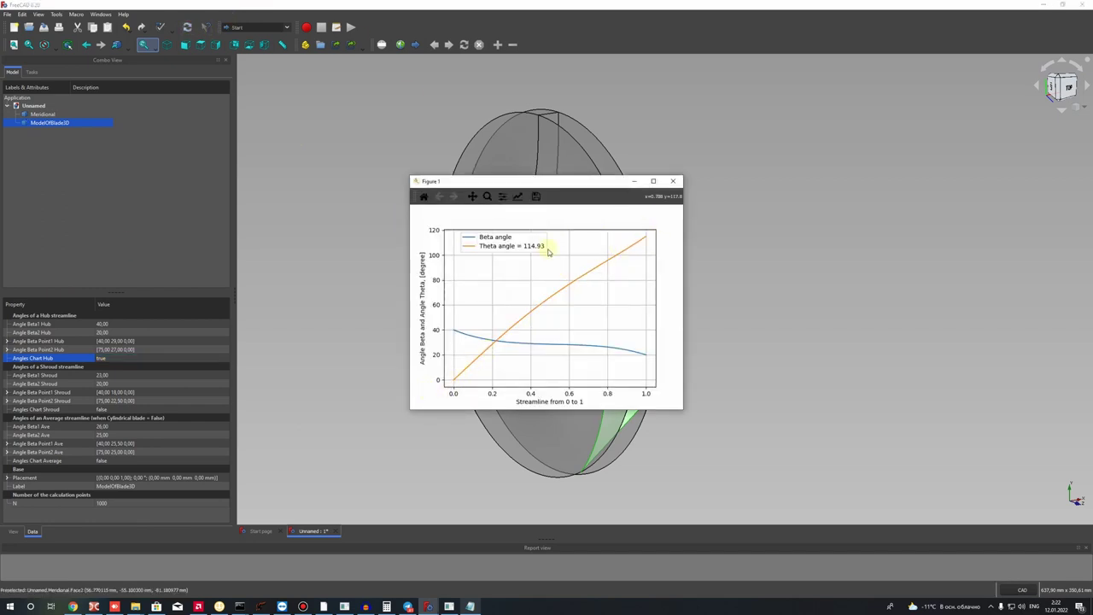
- Compare the hub chart's Theta angle with Omega in the Pump_1 report, and close the report and the chart
click(450, 606)
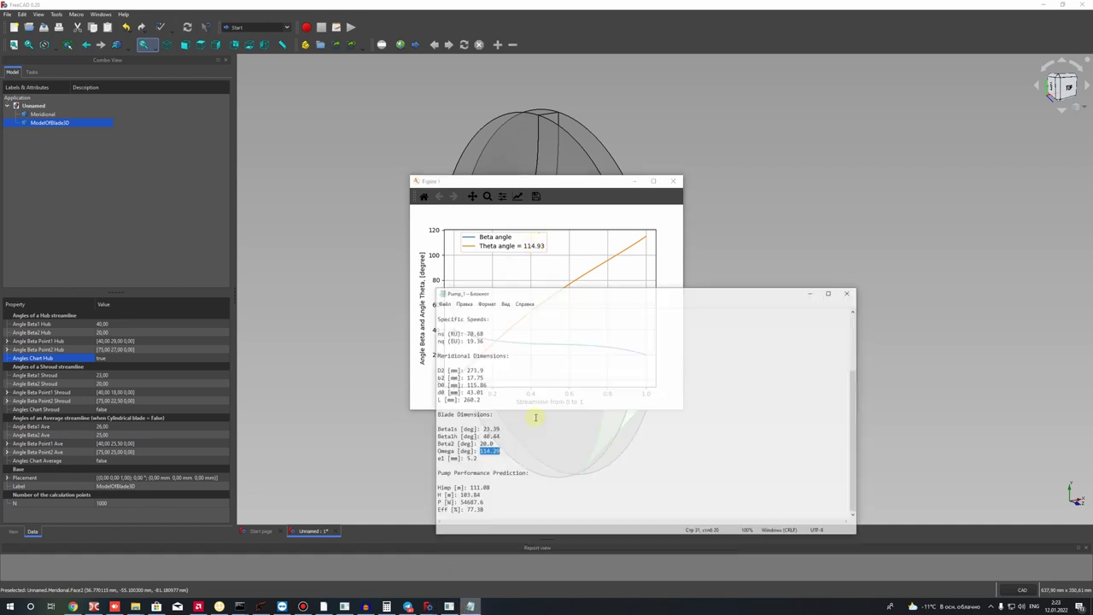
click(864, 275)
click(674, 180)
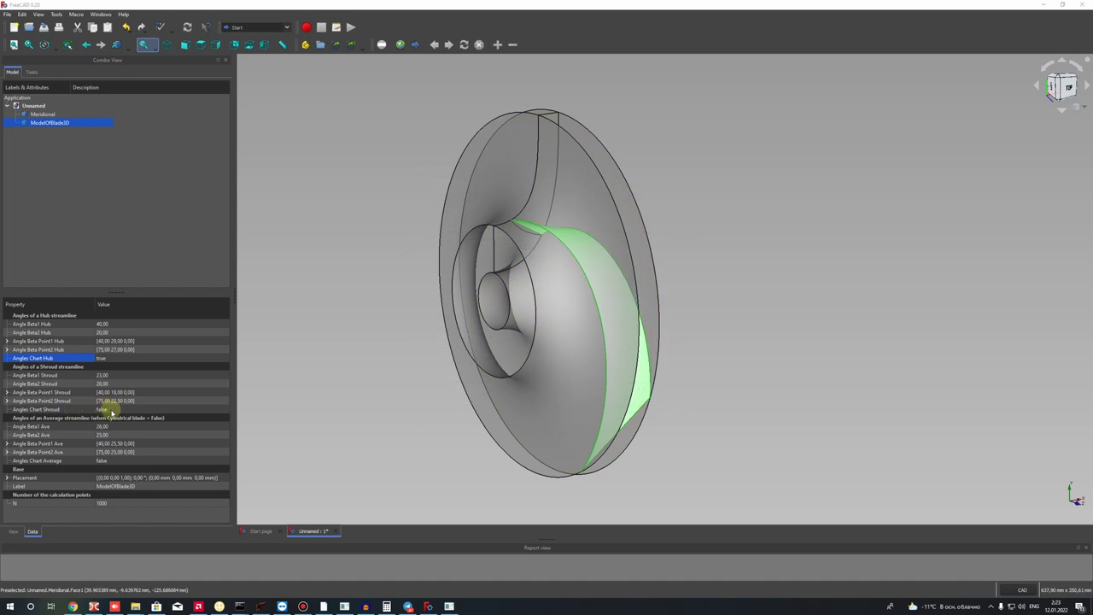
- Set Angles Chart Hub to false and Angles Chart Shroud to true, and review the recomputed shroud angle chart before closing it
click(101, 358)
click(105, 358)
click(107, 369)
click(109, 409)
click(109, 409)
click(103, 424)
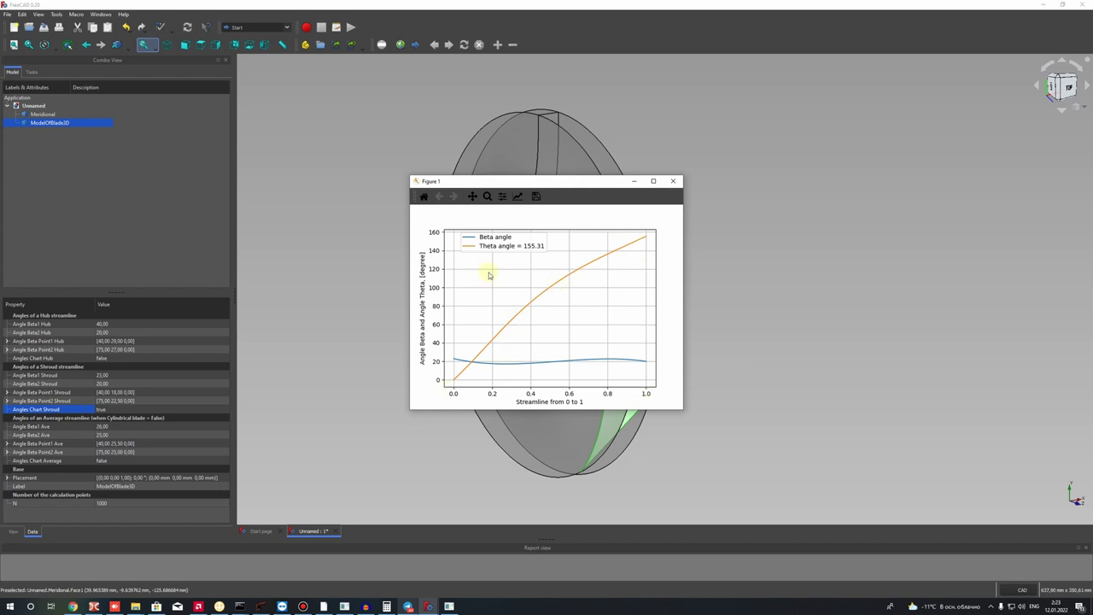
click(672, 182)
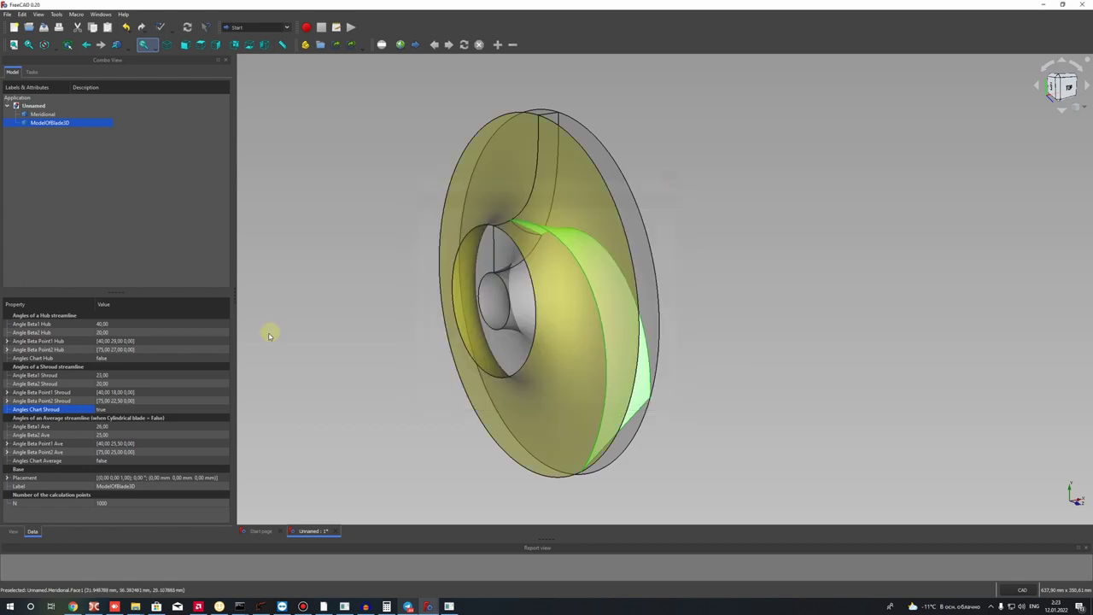
- Set the y value of Angle Beta Point1 Shroud to 25, check the updated shroud chart and close it
click(6, 393)
click(7, 426)
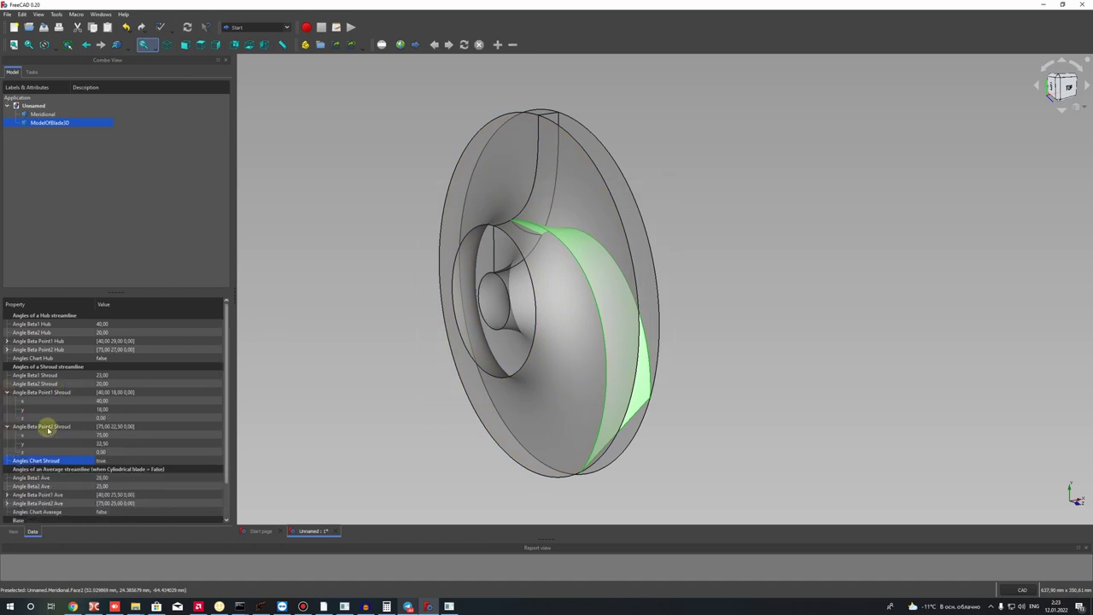
click(103, 409)
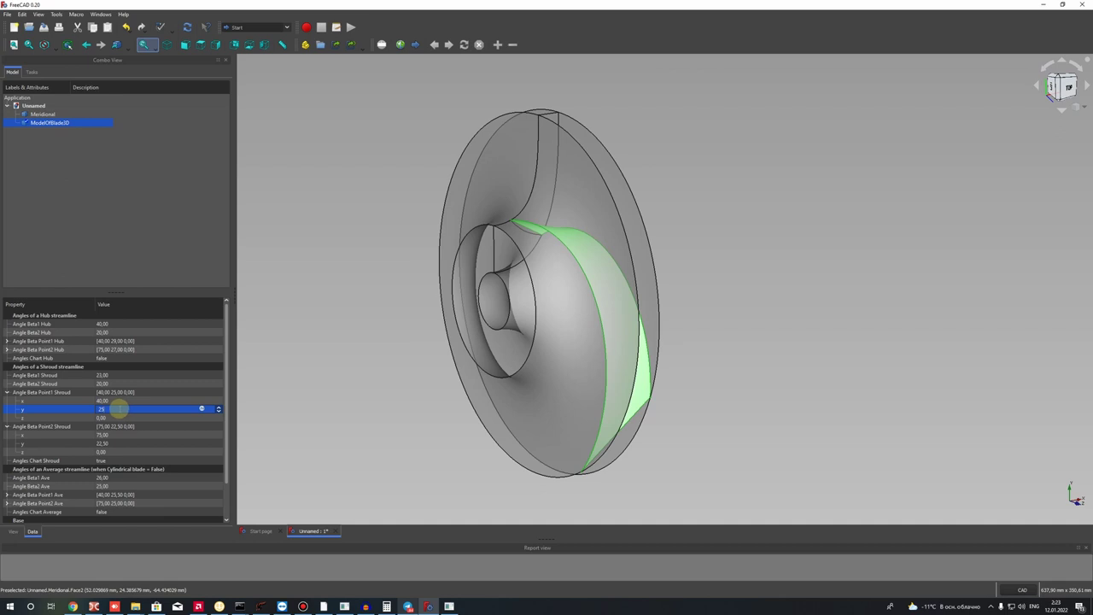
key(Return)
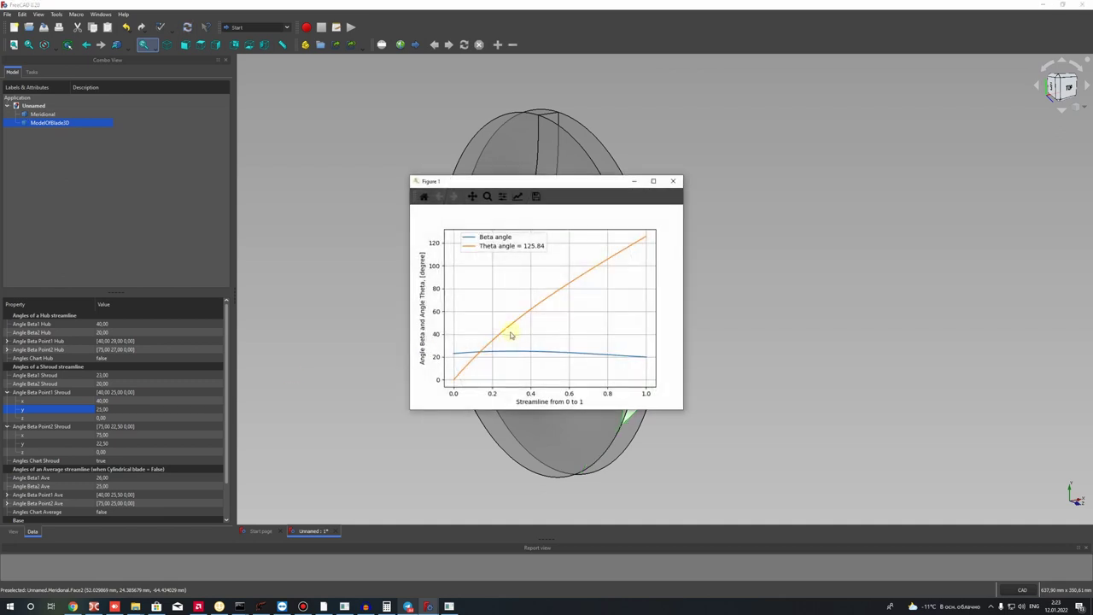
click(673, 181)
- Inspect the blade's outlet edge up close, reapply 25 as the y value of Angle Beta Point1 Shroud, and close the angle chart
scroll(656, 410, up, 8)
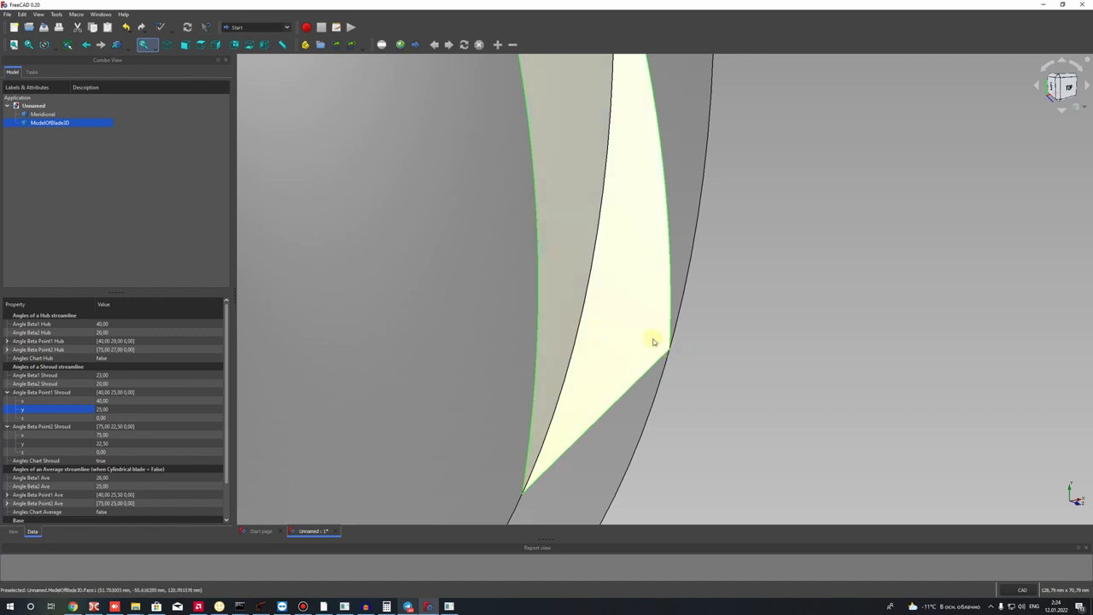
scroll(701, 231, down, 8)
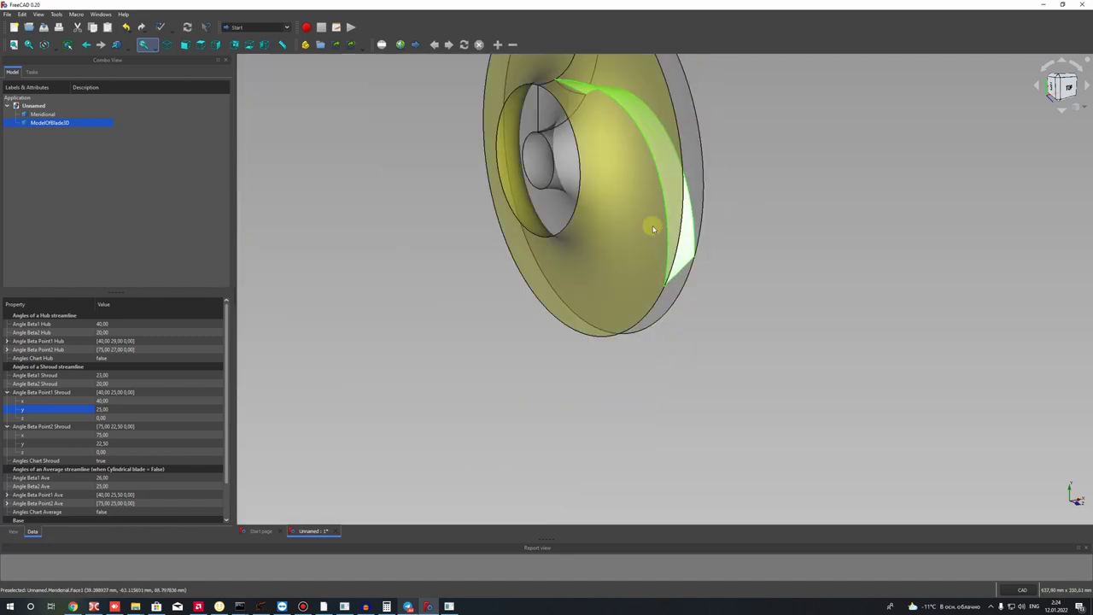
scroll(653, 228, up, 10)
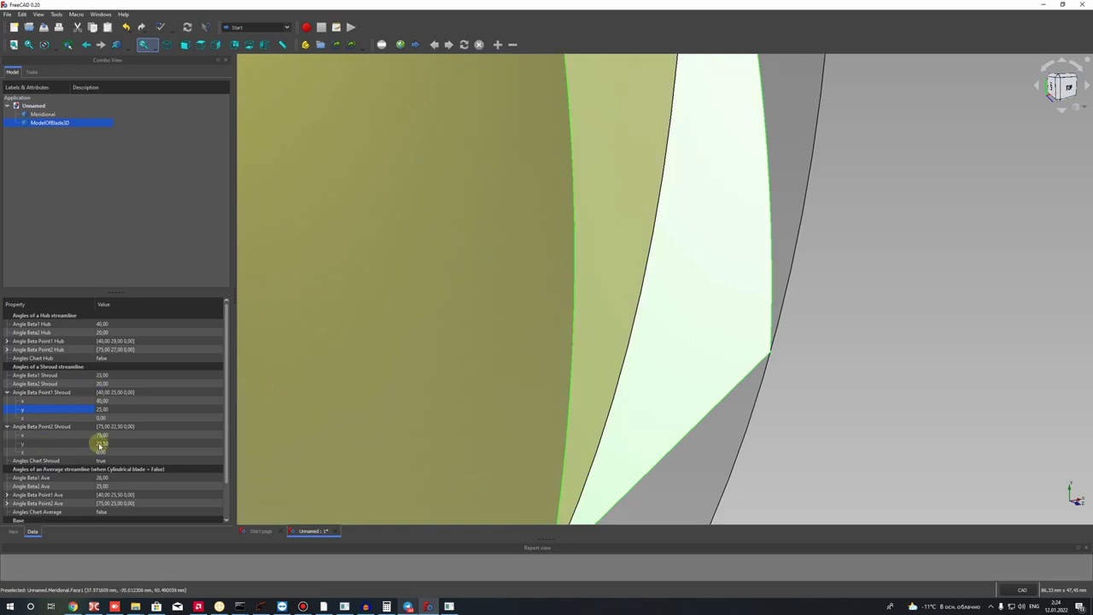
click(102, 409)
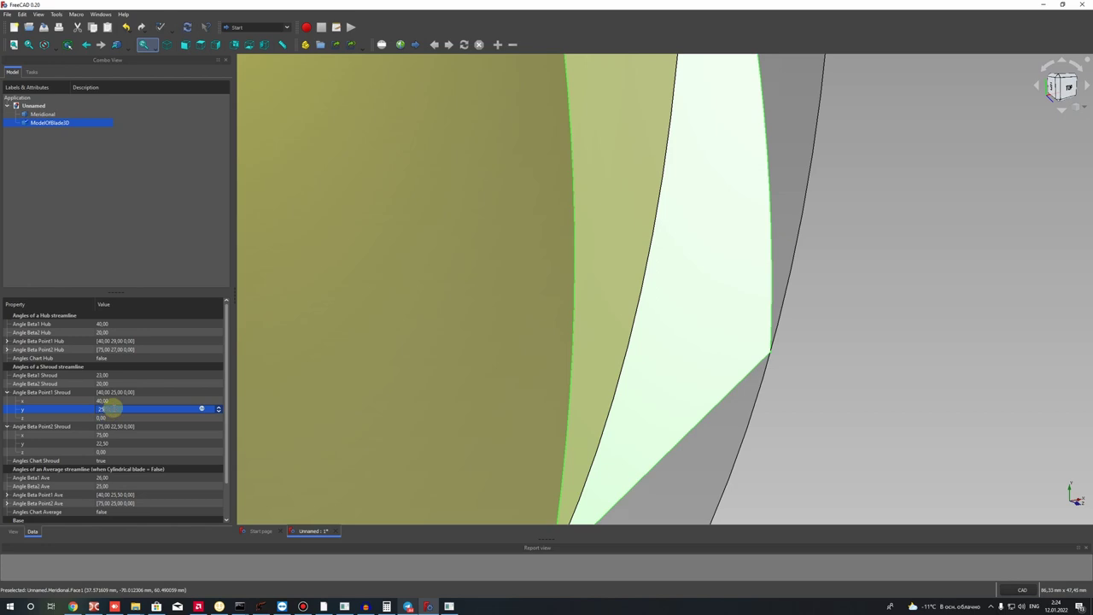
key(Return)
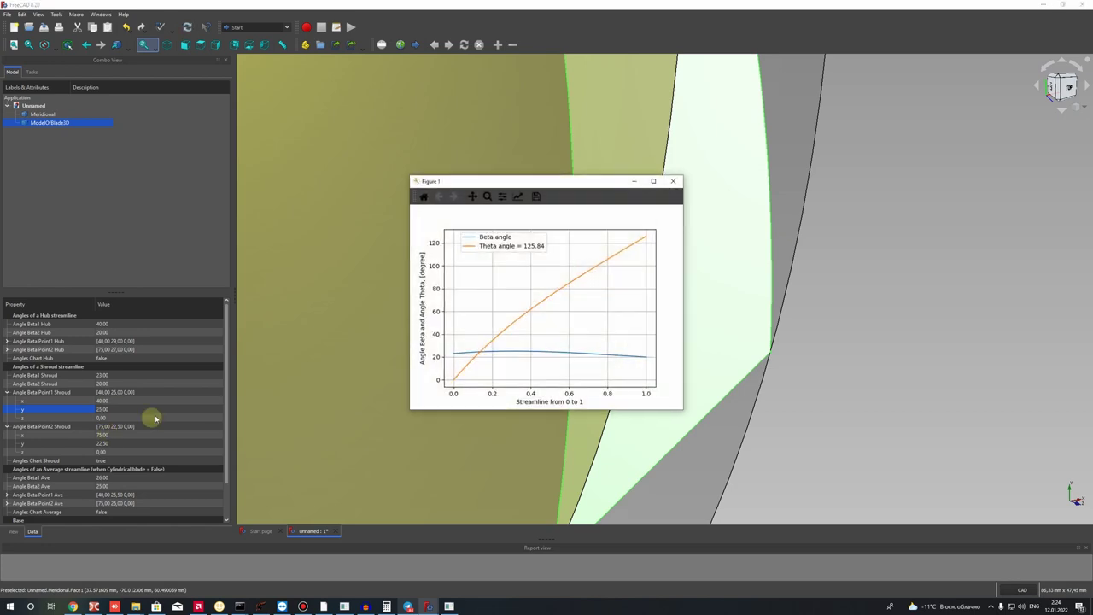
click(666, 181)
- Set the y value of Angle Beta Point2 Shroud to 24 and of Point1 Shroud to 26, checking the angle chart after each change
click(102, 443)
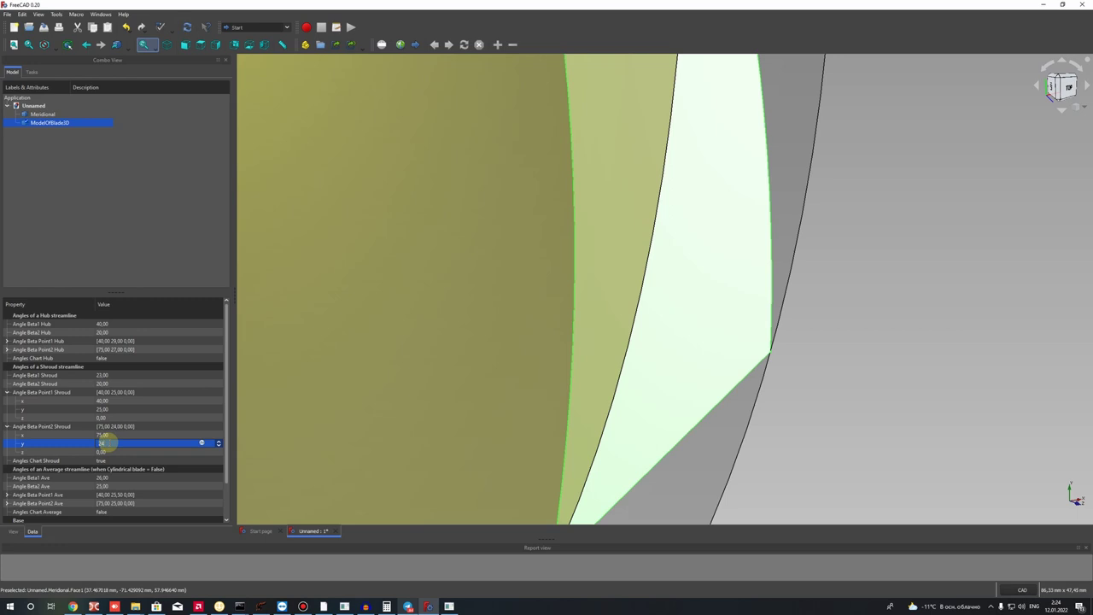
key(Return)
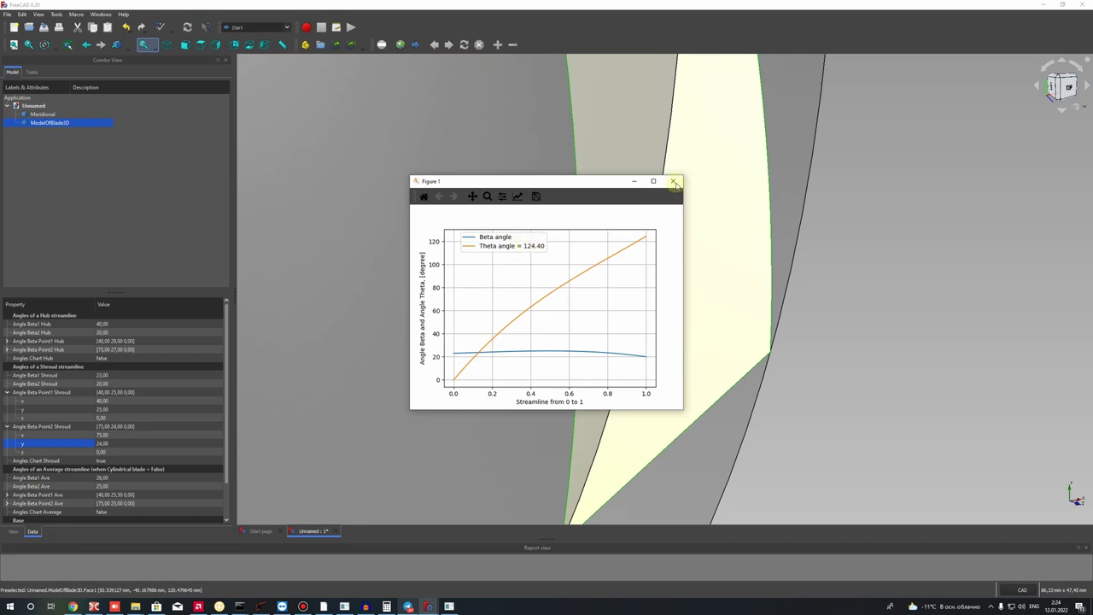
click(674, 182)
click(103, 409)
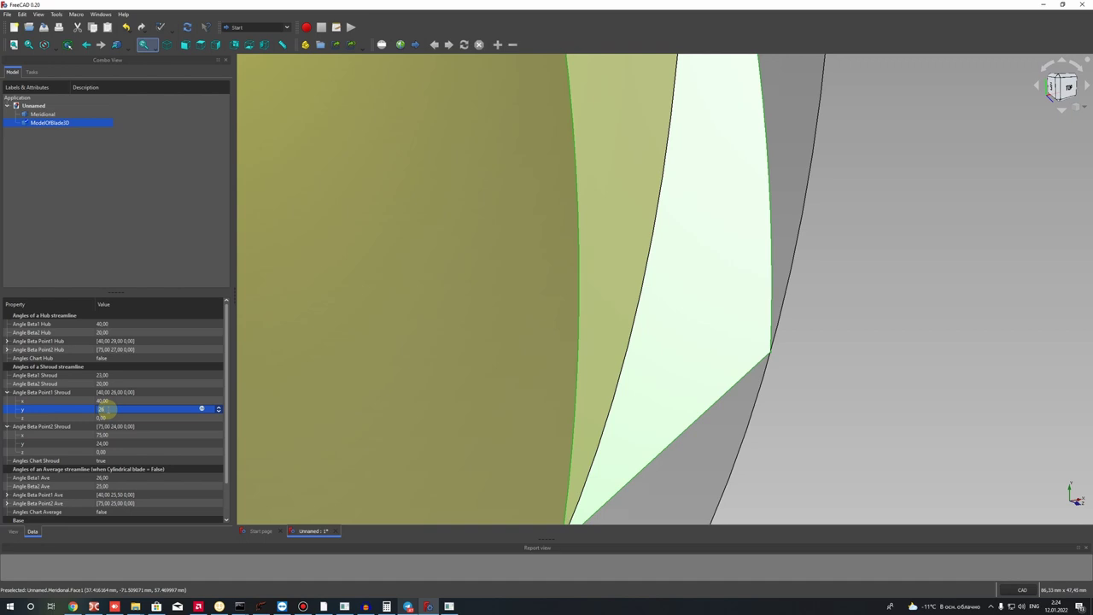
key(Return)
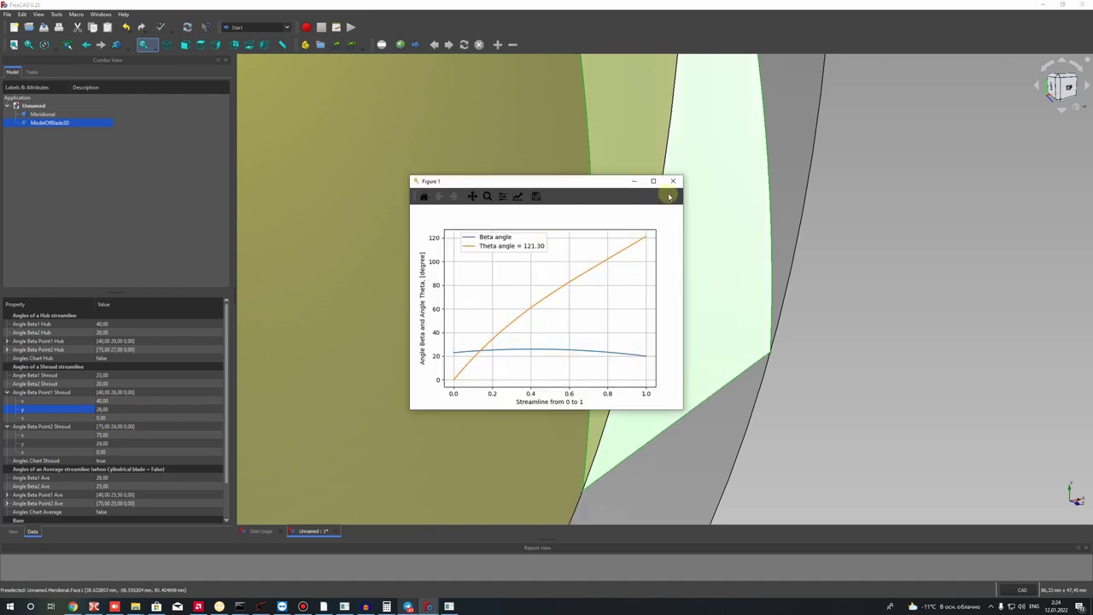
click(673, 181)
- Set the y value of Angle Beta Point2 Shroud to 25 and of Point1 Shroud to 27, checking and closing the chart each time
click(101, 443)
key(Return)
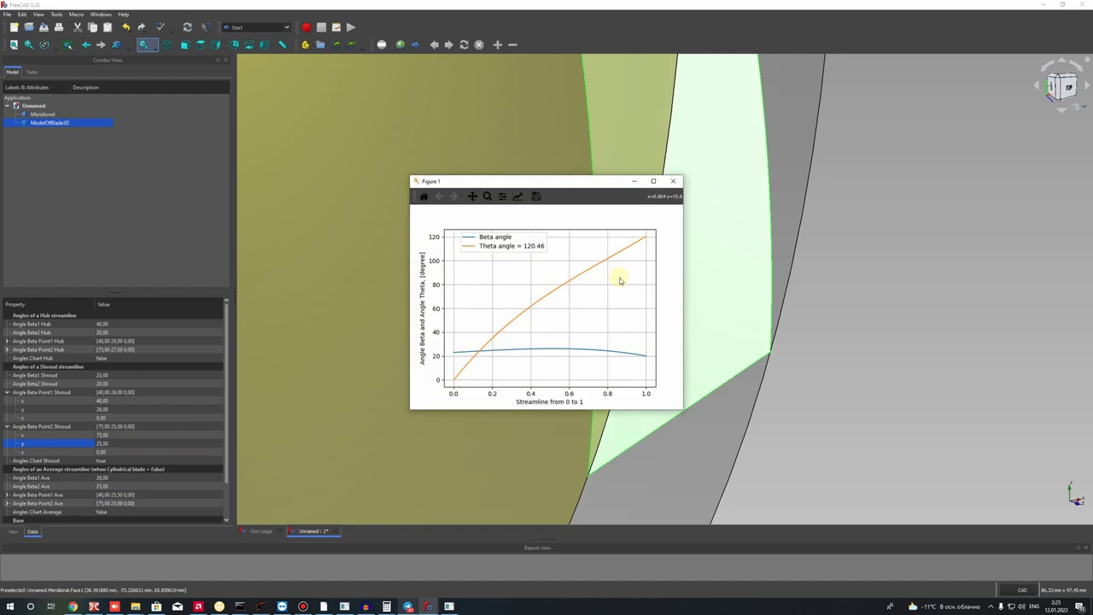
click(673, 181)
click(101, 409)
text(27)
key(Return)
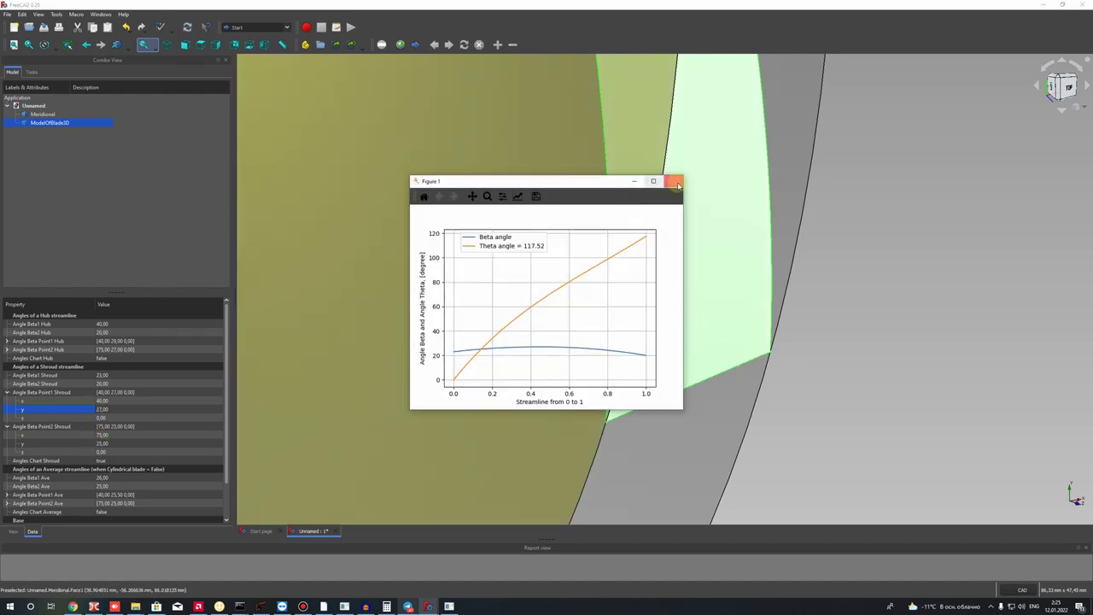
click(672, 180)
- Set the y value of Angle Beta Point2 Shroud to 26, check the updated shroud chart and close it
click(102, 443)
text(28)
key(Return)
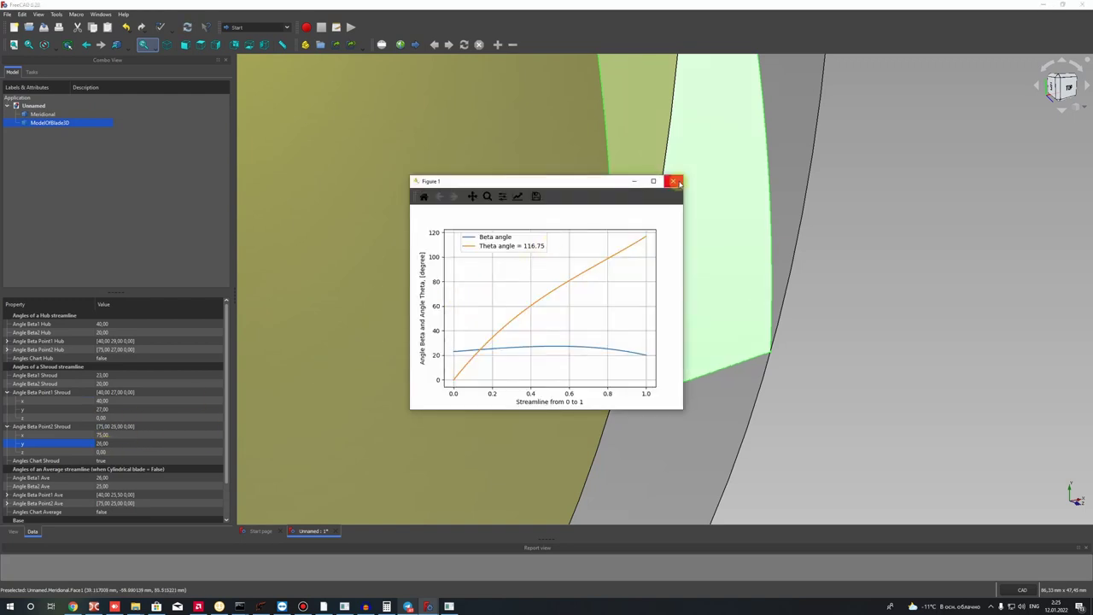
click(674, 181)
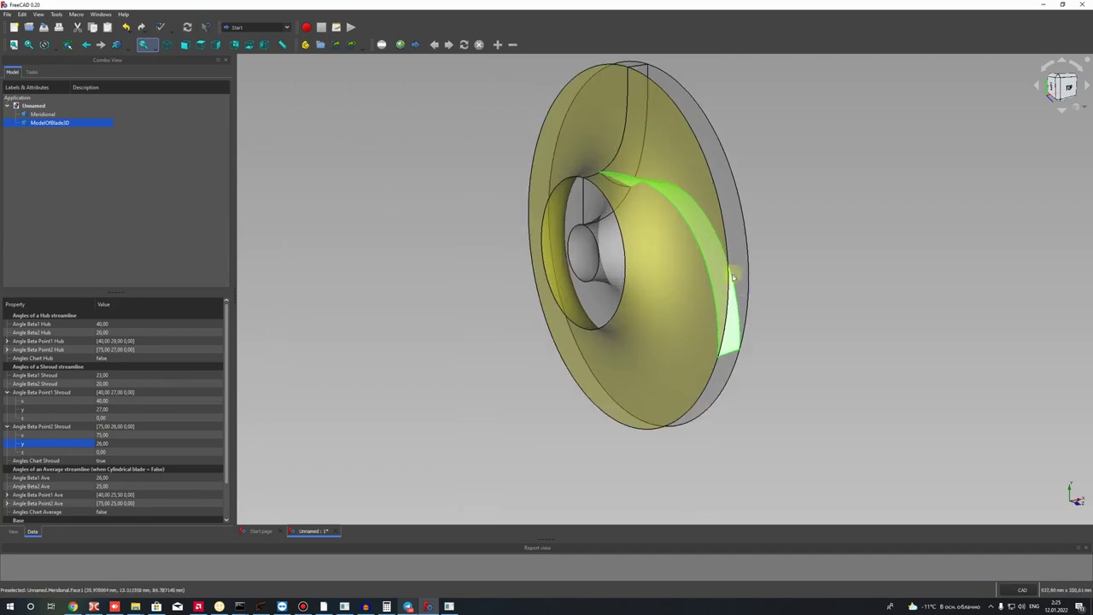
- Run the user macro 3_CentrifugalImpeller3D.py to generate the impeller's solid blades
middle_drag(744, 291, 561, 295)
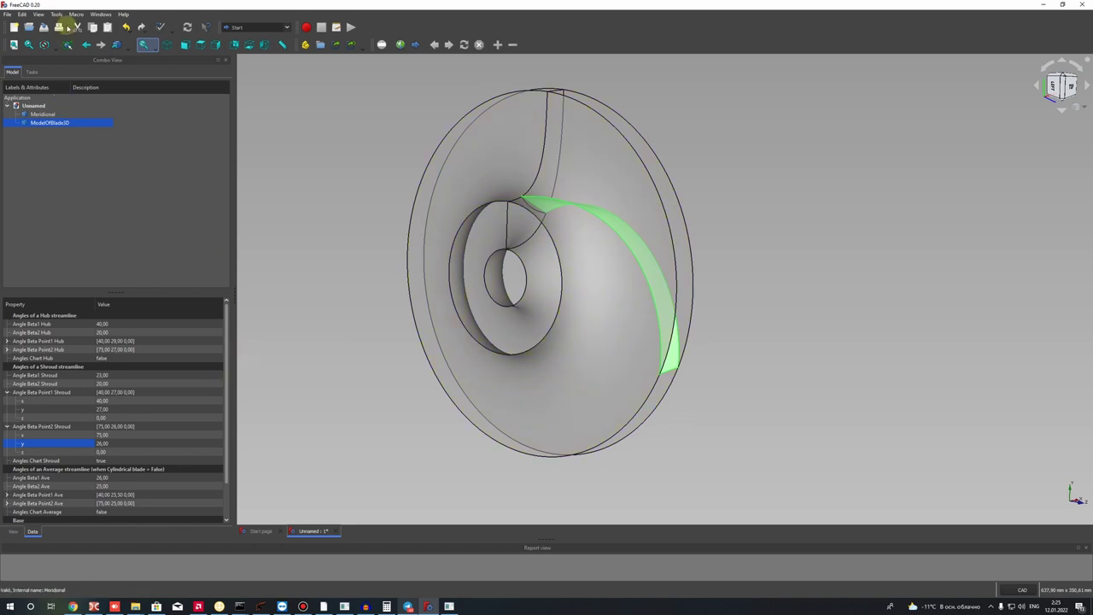
click(61, 15)
click(76, 14)
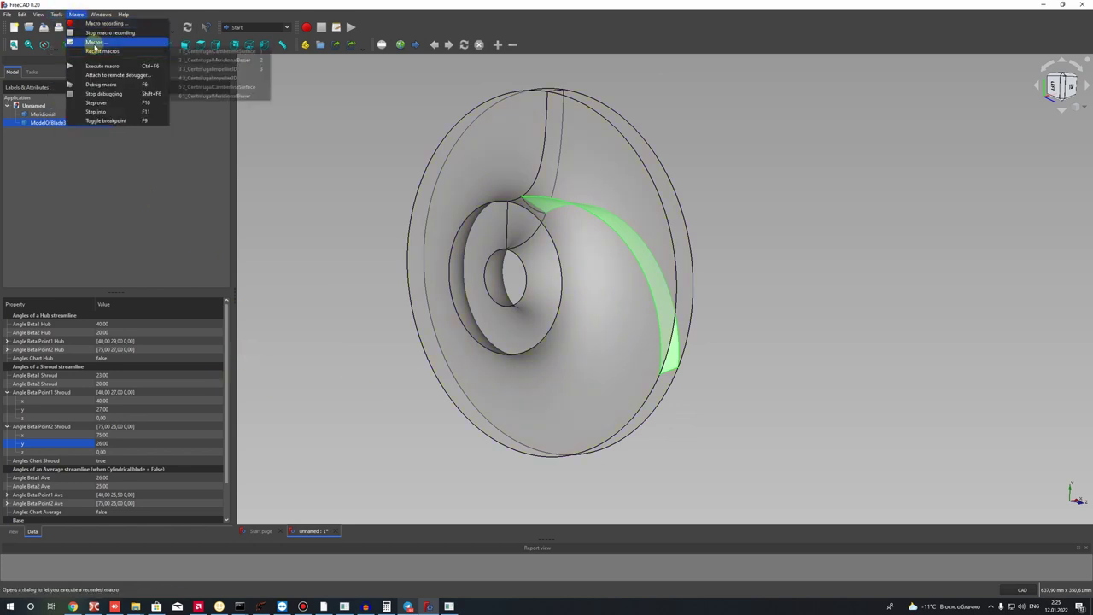
click(90, 37)
click(453, 265)
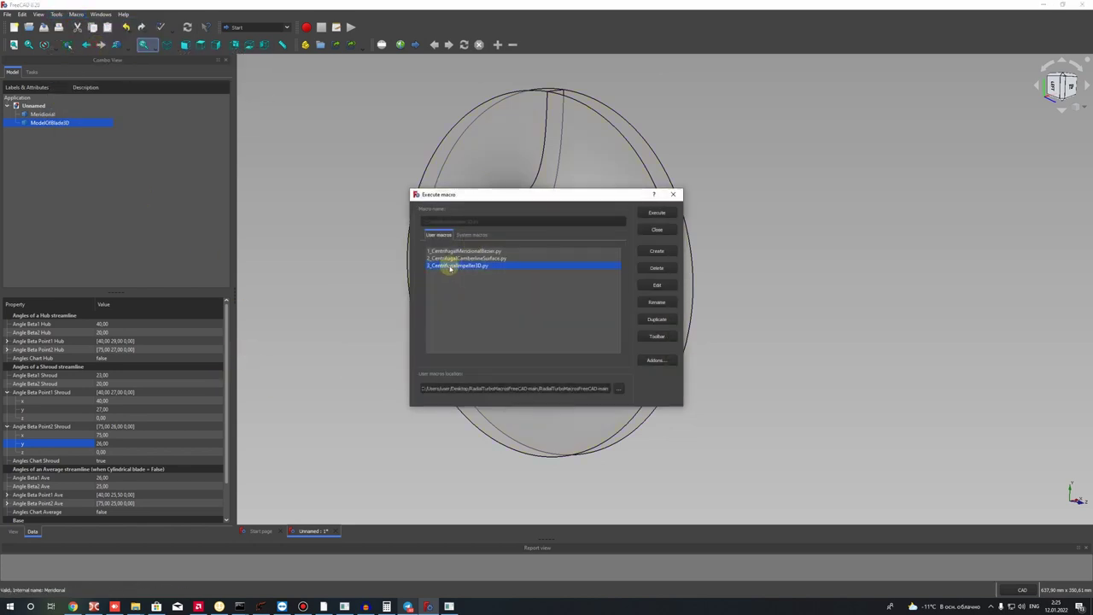
double_click(450, 265)
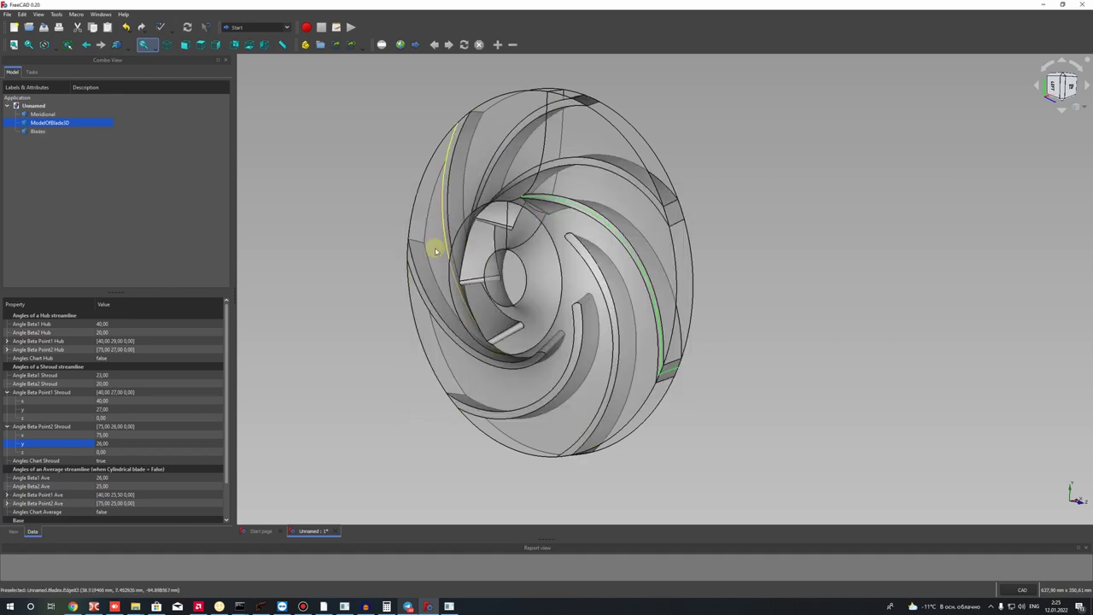
- Examine the generated blades from the front and review the Blades object's properties, including its number of blades and leading-edge thickness
middle_drag(436, 251, 590, 299)
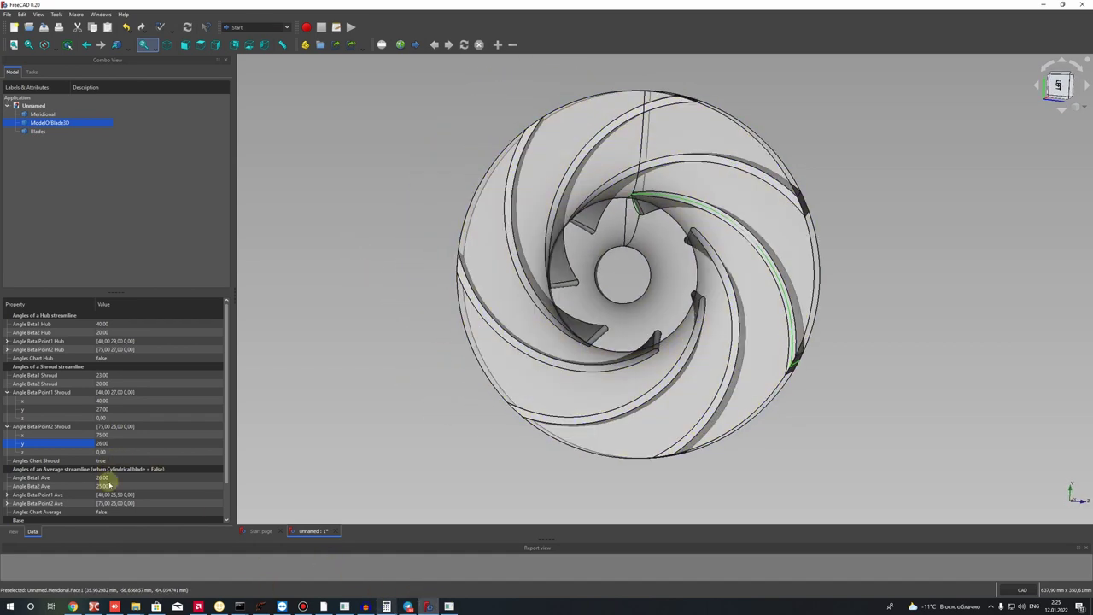
scroll(225, 408, down, 2)
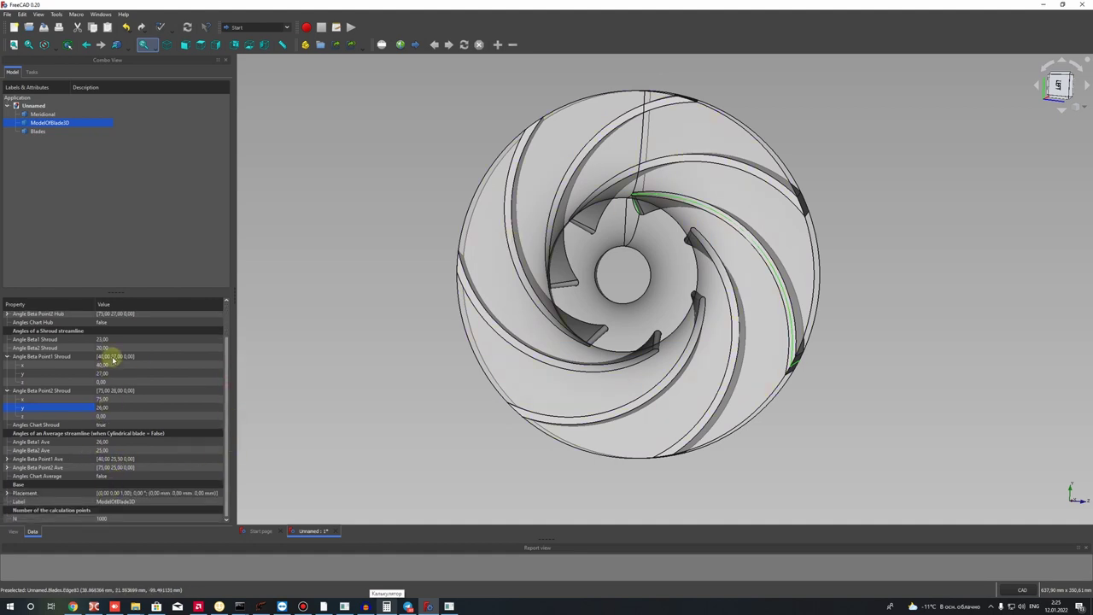
scroll(226, 380, up, 2)
click(37, 132)
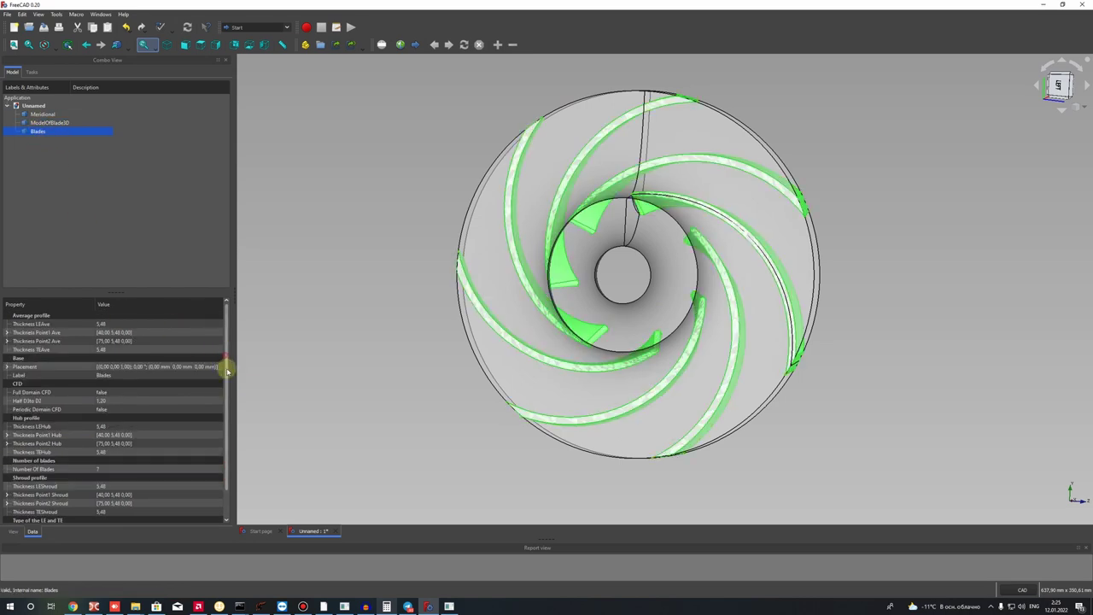
scroll(227, 379, down, 1)
click(102, 442)
scroll(226, 386, up, 1)
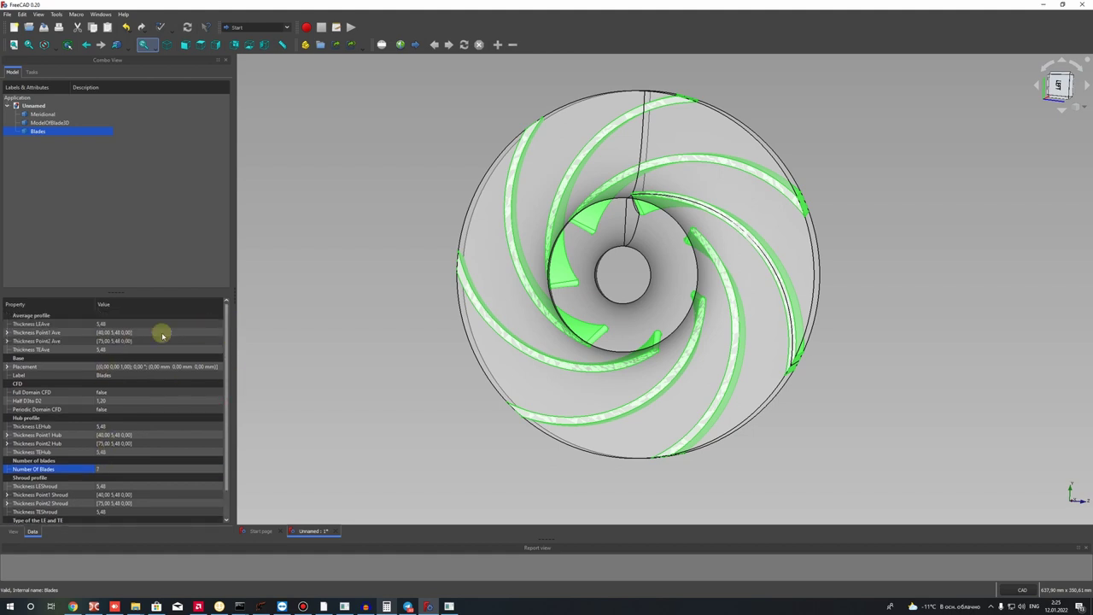
click(110, 324)
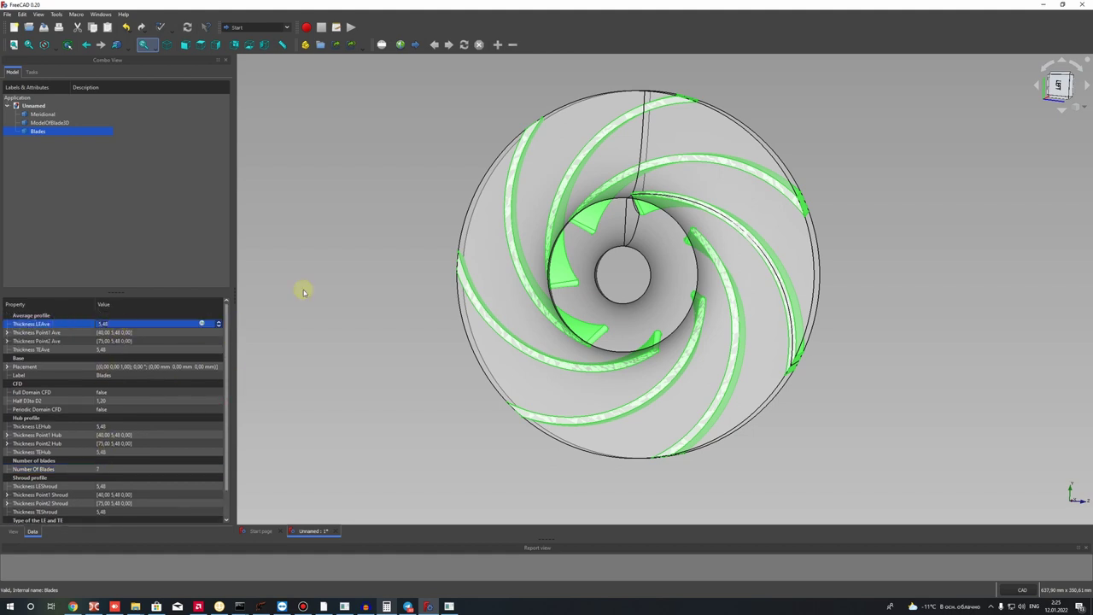
scroll(773, 234, up, 3)
scroll(625, 243, down, 5)
- Set Thickness LEAve and Thickness TEAve of the blades' average profile to 4
click(102, 324)
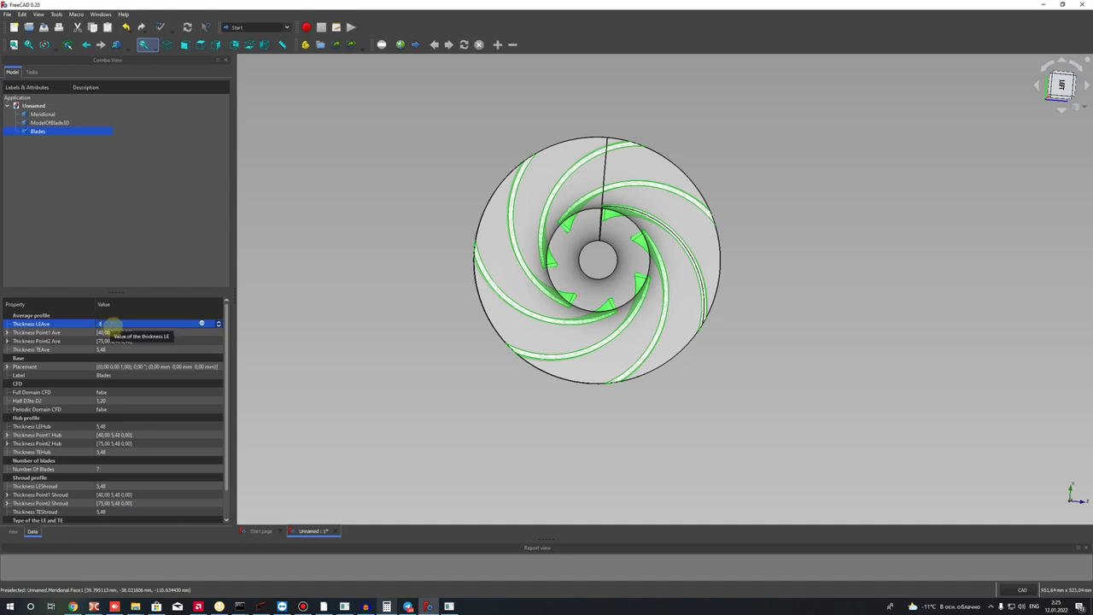
text(6)
click(109, 351)
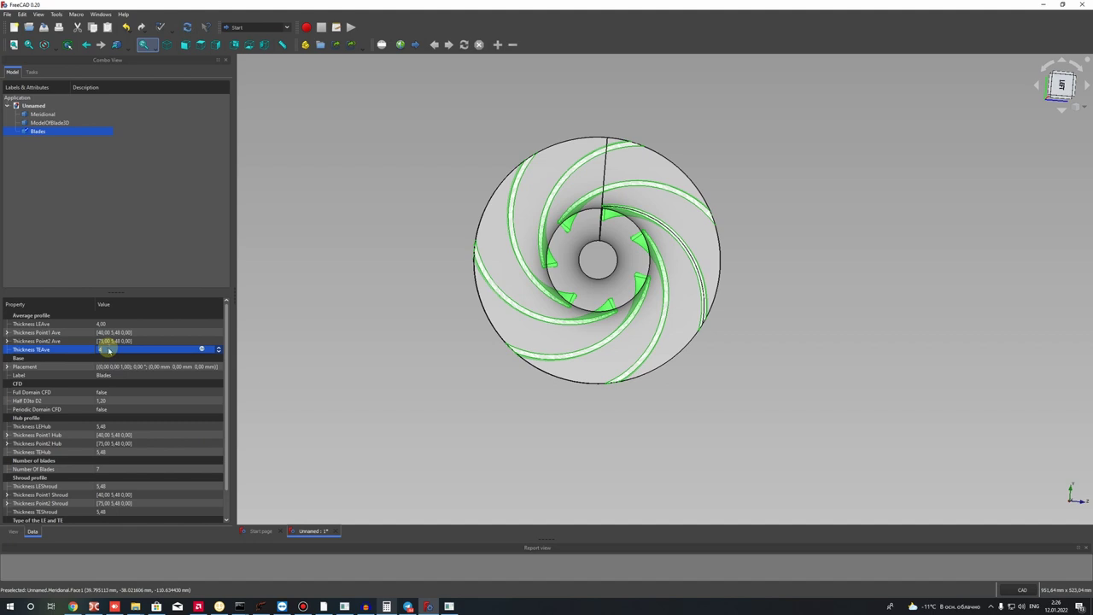
text(4)
key(Return)
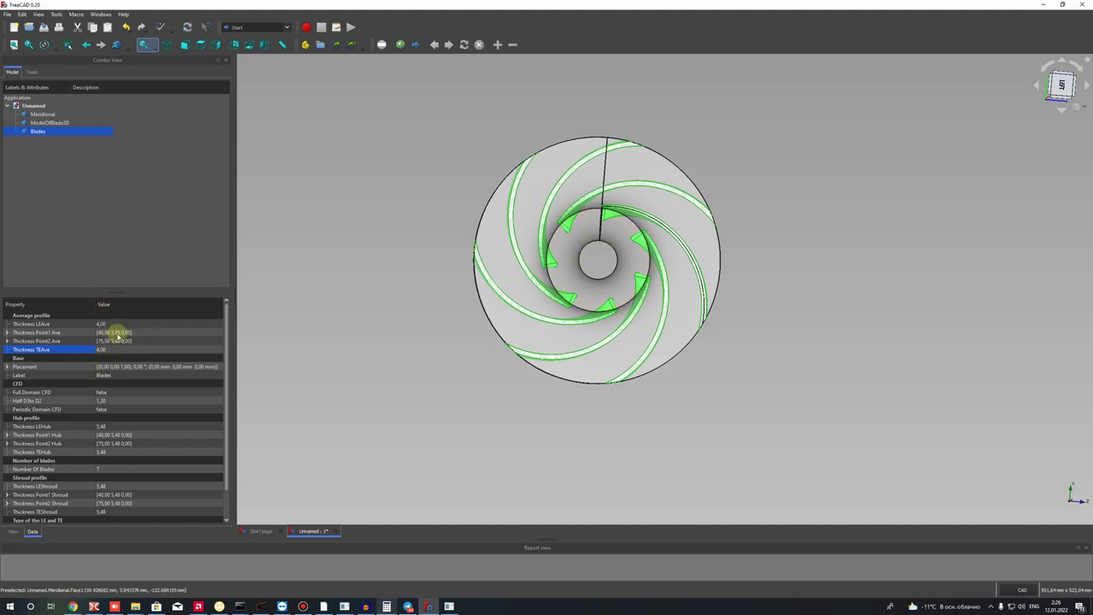
- Set Thickness LEHub and Thickness TEHub of the blades' hub profile to 4
scroll(683, 164, up, 4)
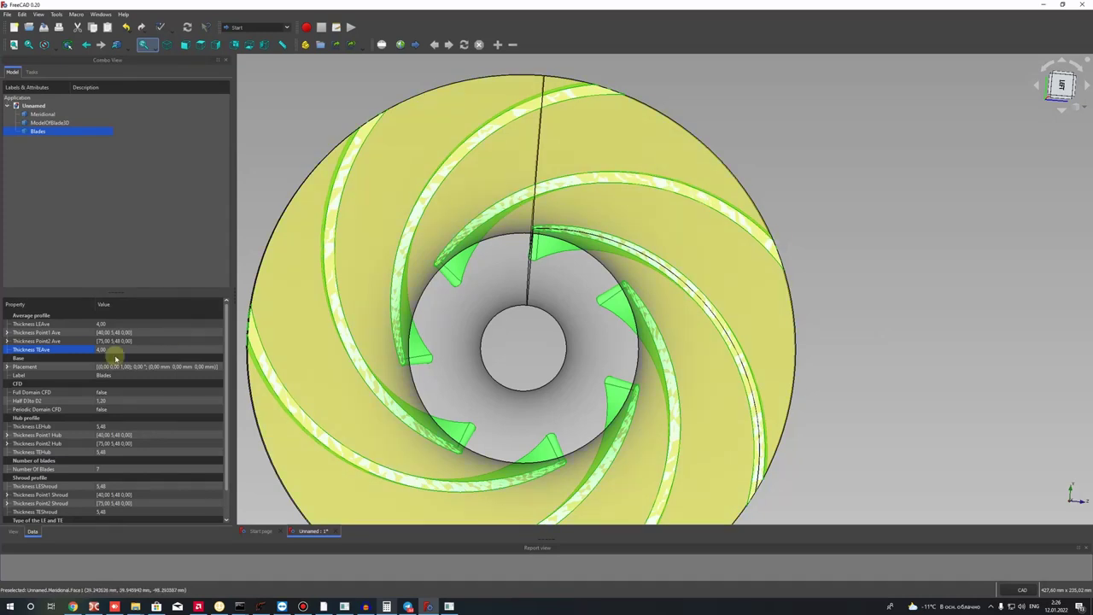
scroll(89, 381, down, 1)
click(111, 402)
text(4)
click(104, 428)
key(Return)
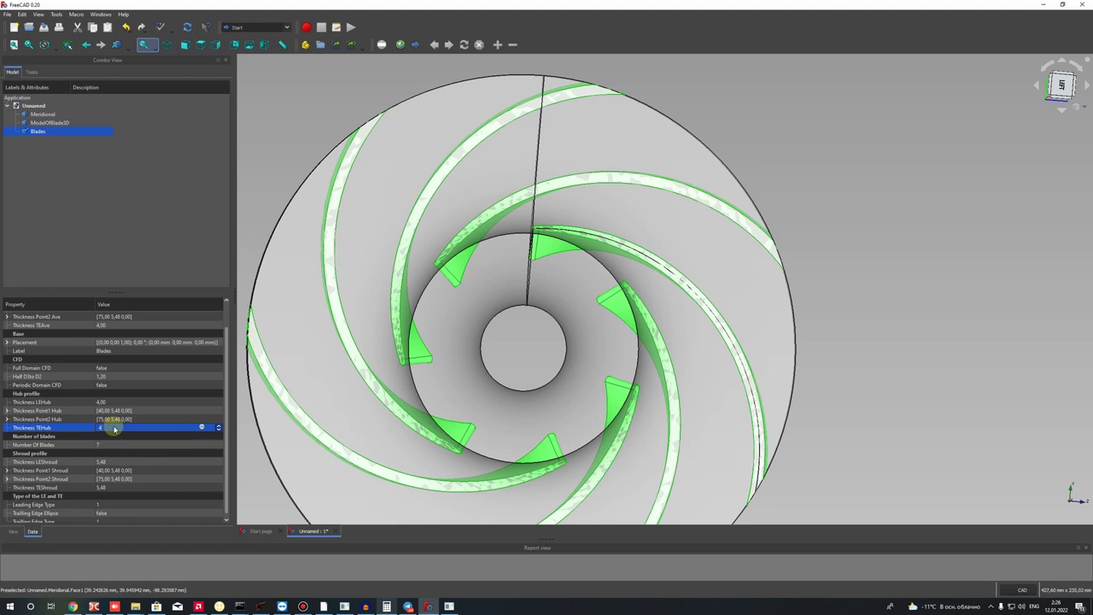
key(Return)
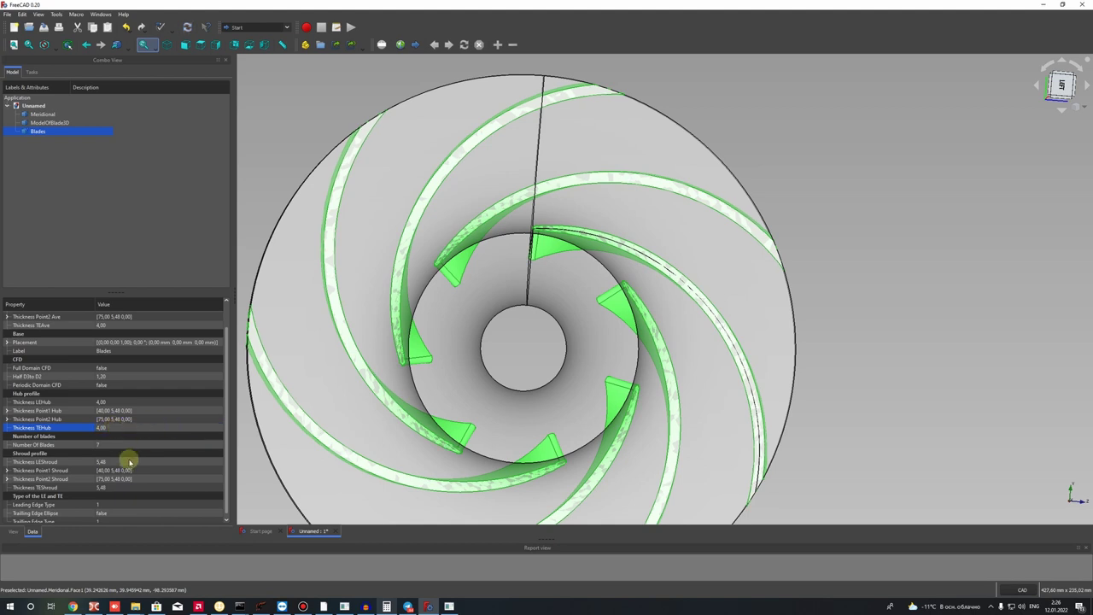
- Set Thickness LEShroud and Thickness TEShroud of the blades' shroud profile to 4
scroll(129, 461, down, 1)
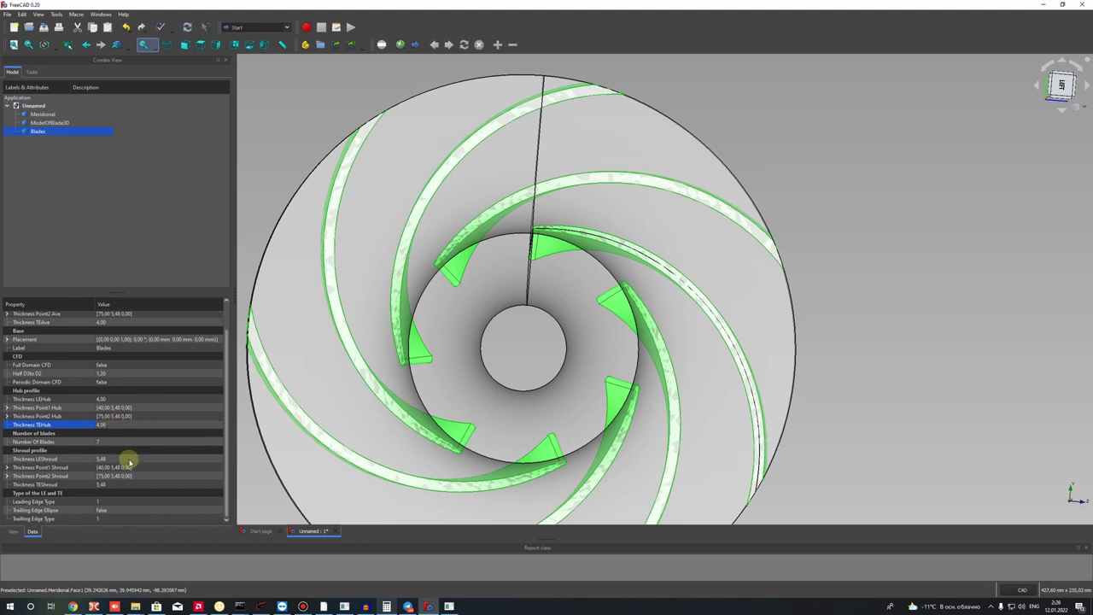
click(109, 459)
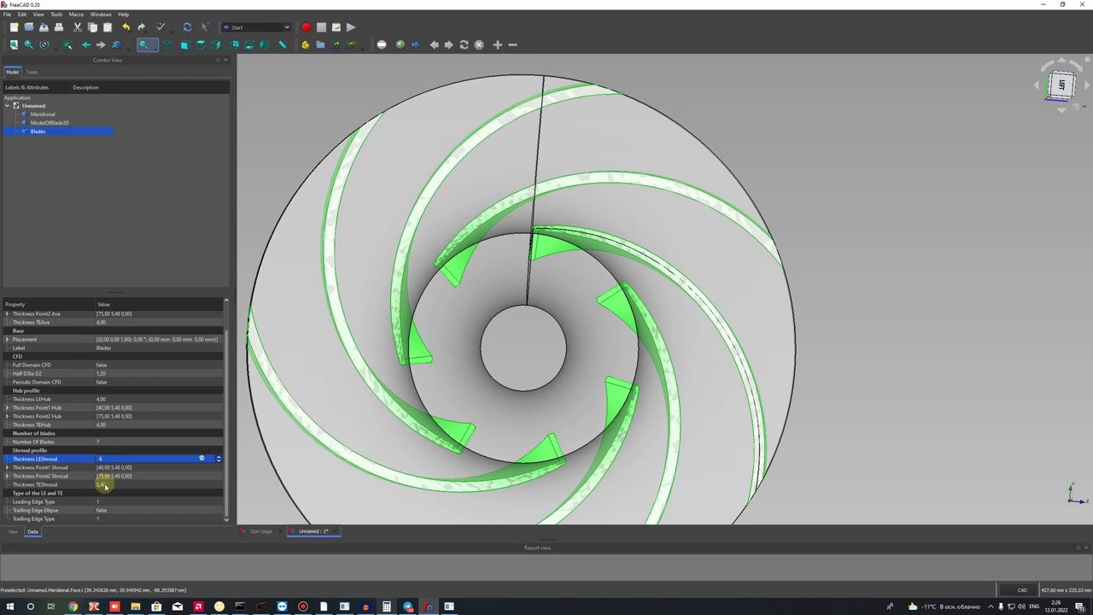
key(Return)
click(103, 485)
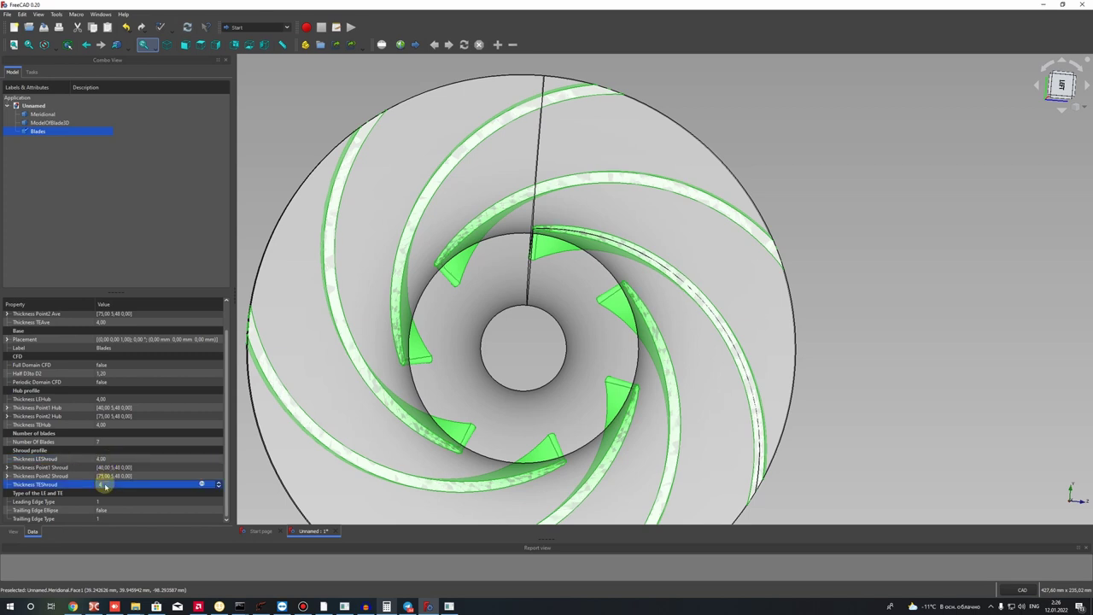
text(4)
key(Return)
- Examine the impeller blades from several angles, and check one blade's leading edge up close along with the Blades object's edge type properties
scroll(540, 241, down, 5)
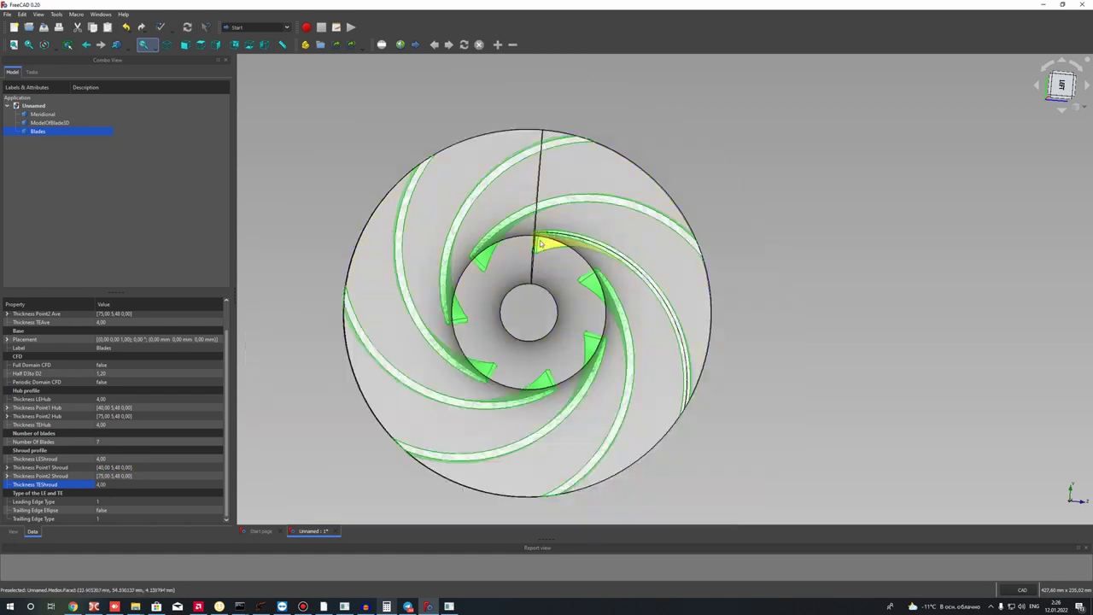
middle_drag(647, 236, 598, 308)
scroll(524, 316, down, 3)
scroll(531, 332, up, 2)
middle_drag(532, 332, 580, 295)
middle_drag(630, 266, 309, 200)
click(38, 131)
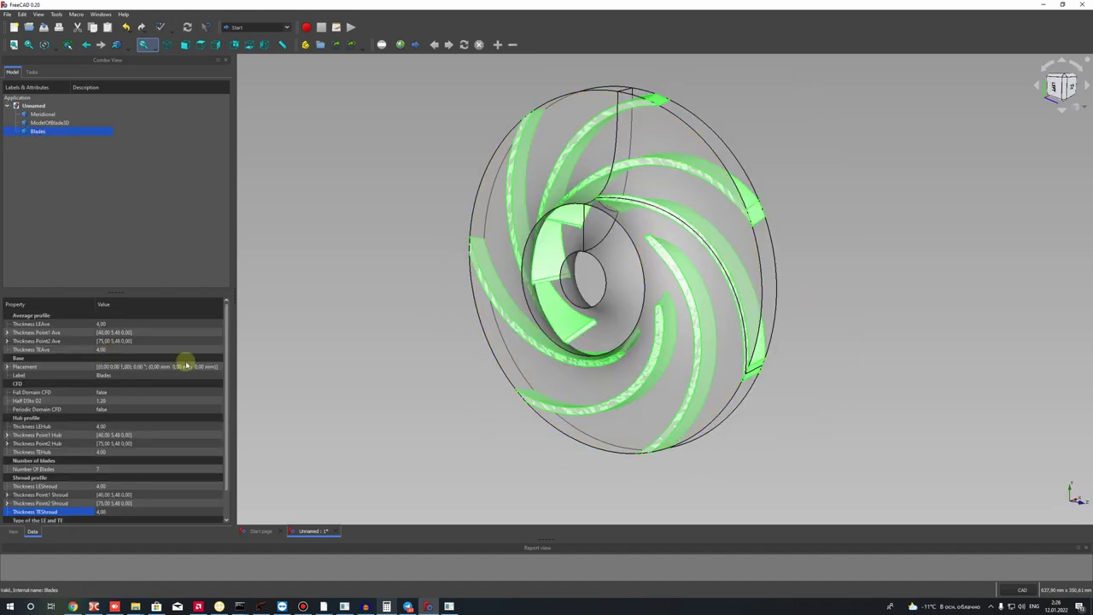
scroll(227, 412, down, 1)
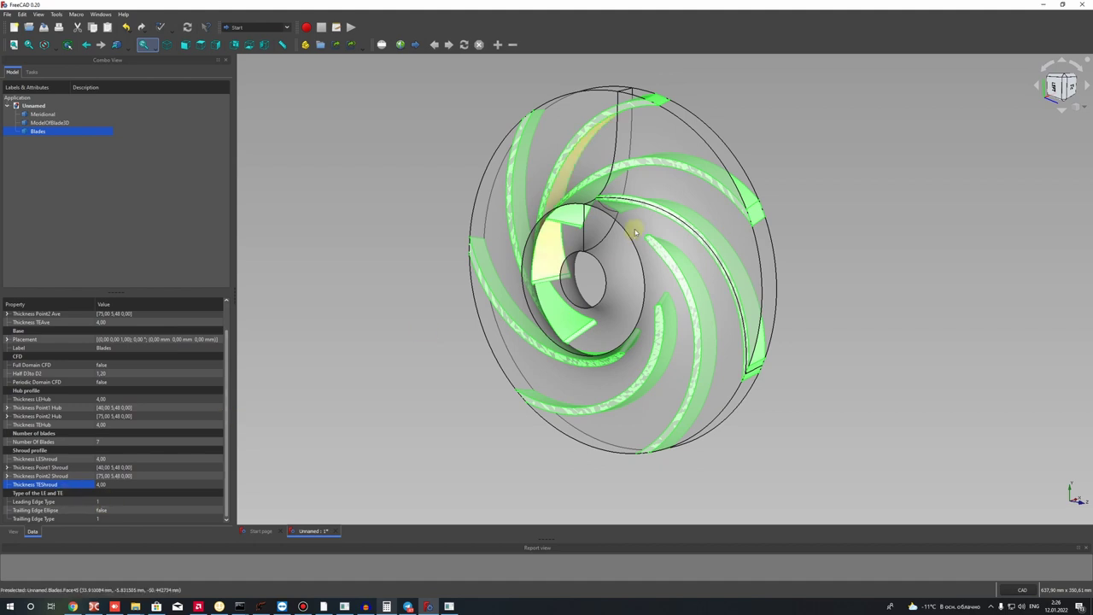
scroll(714, 329, up, 5)
scroll(715, 329, up, 5)
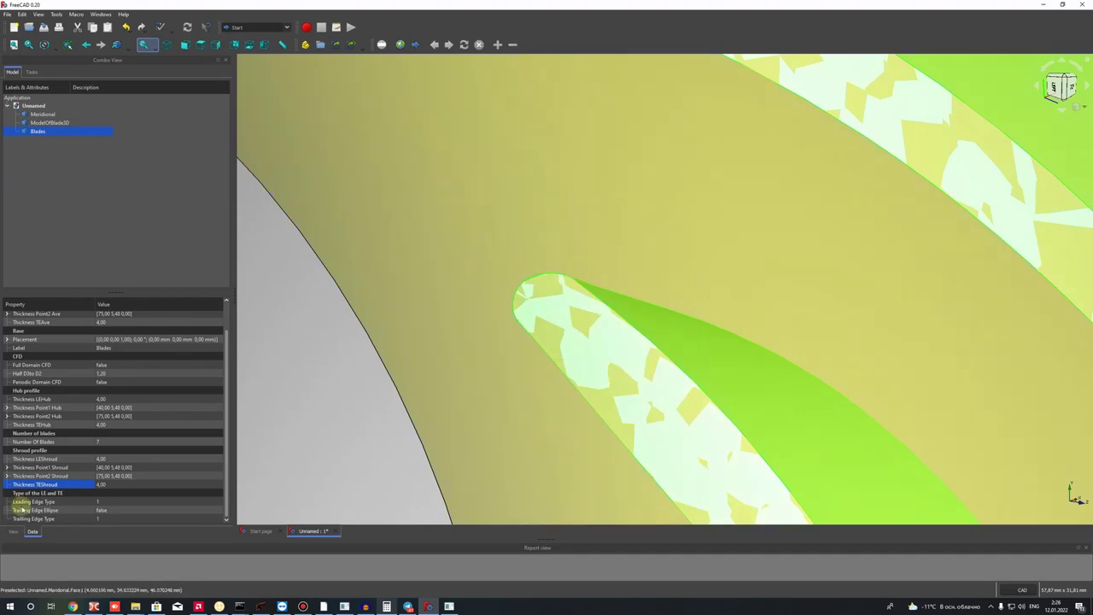
- Try Leading Edge Type 2 on the Blades object, and restore type 1
click(105, 501)
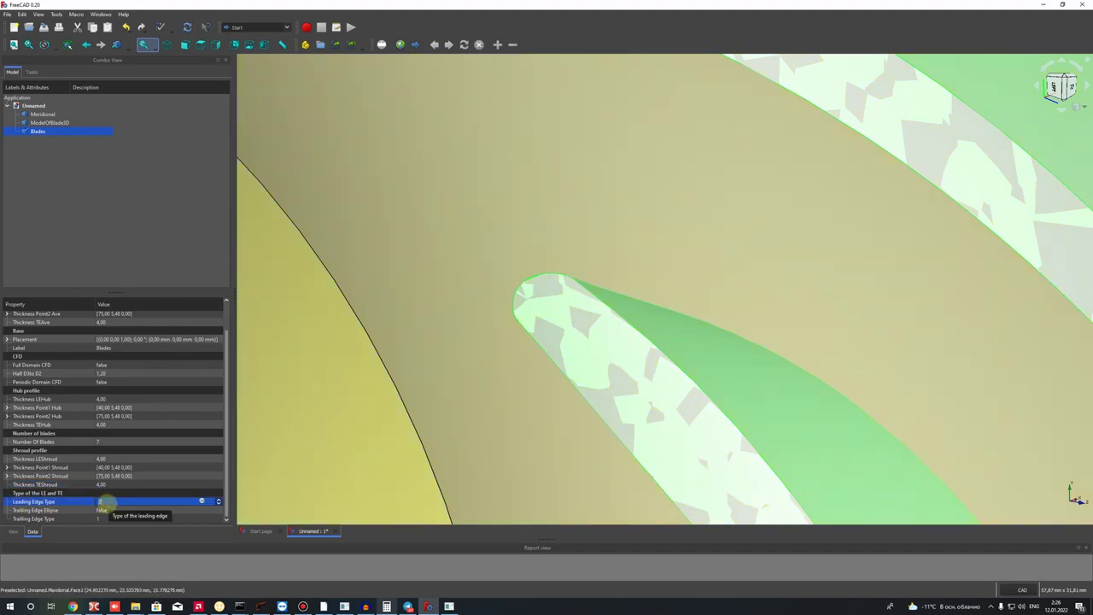
scroll(585, 293, down, 6)
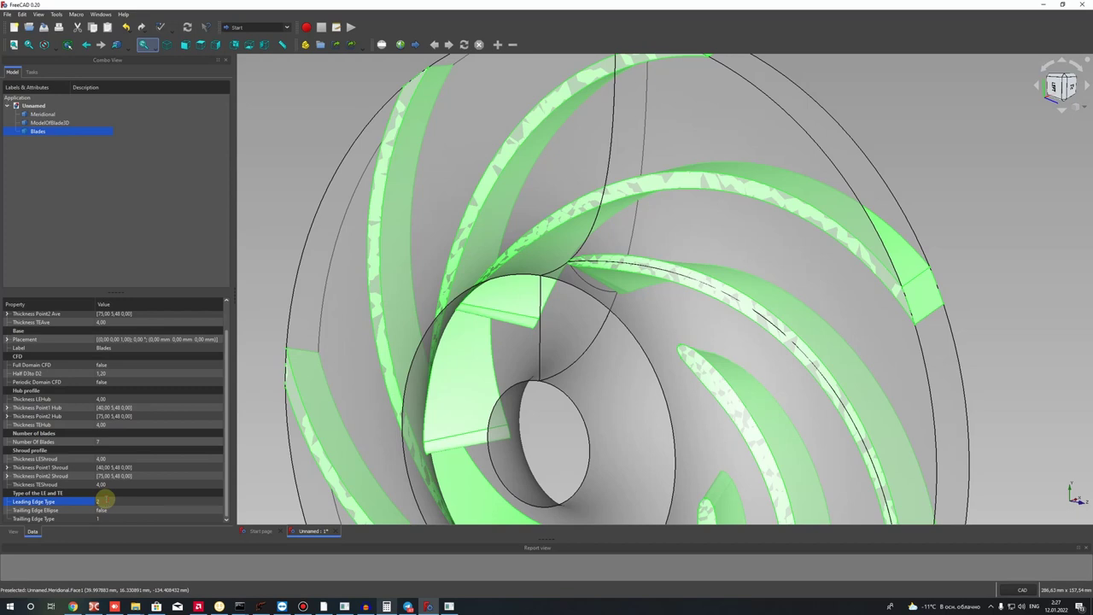
click(103, 501)
scroll(637, 350, up, 6)
click(473, 359)
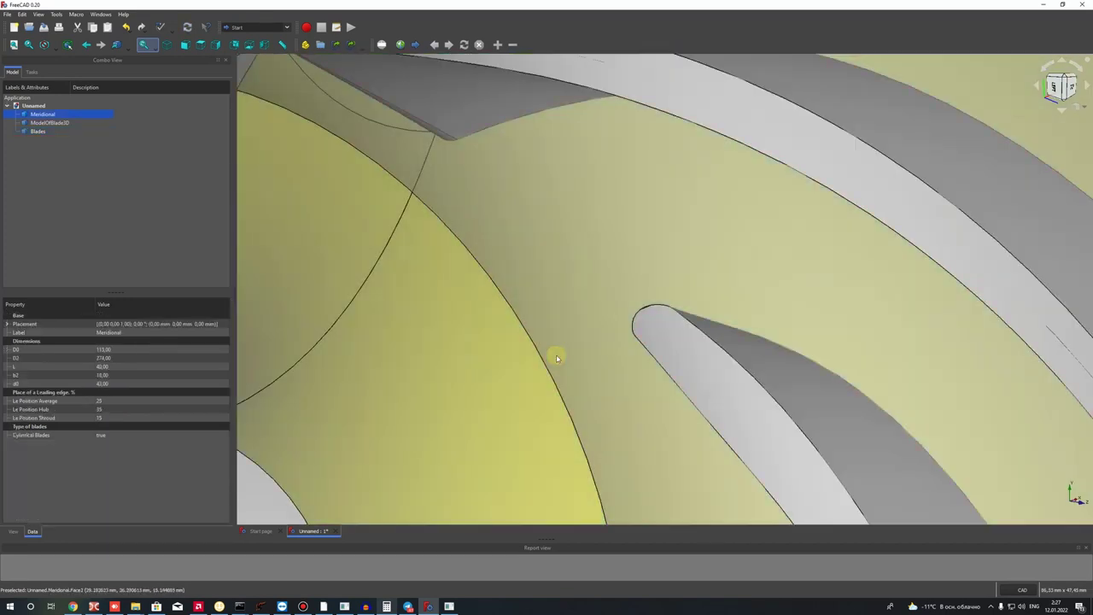
- Set Periodic Domain CFD of the Blades object to true
scroll(556, 354, down, 10)
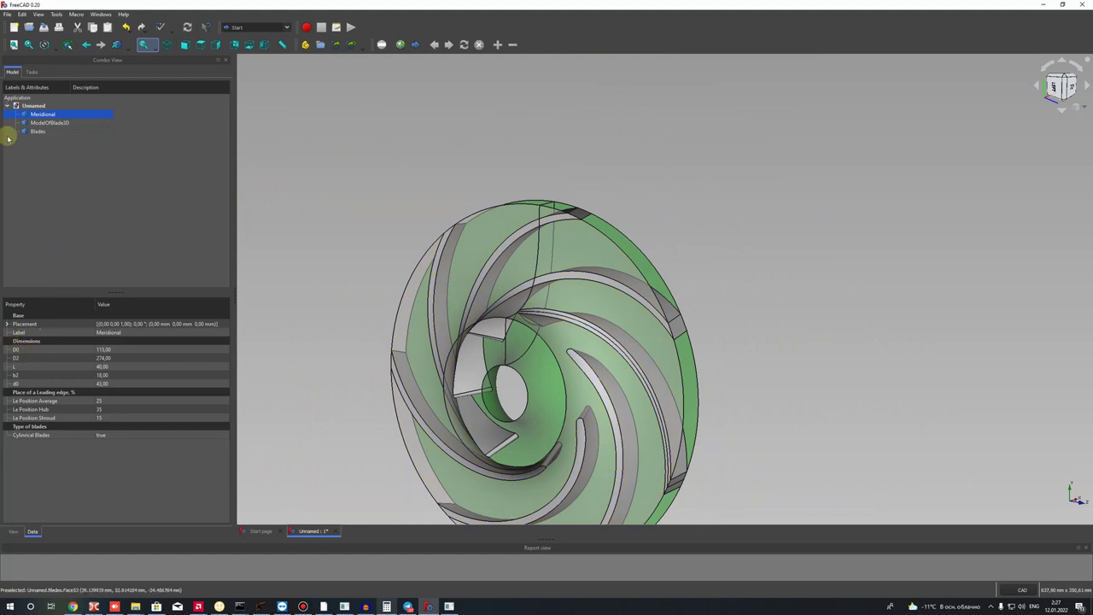
click(37, 131)
scroll(551, 333, down, 5)
click(551, 333)
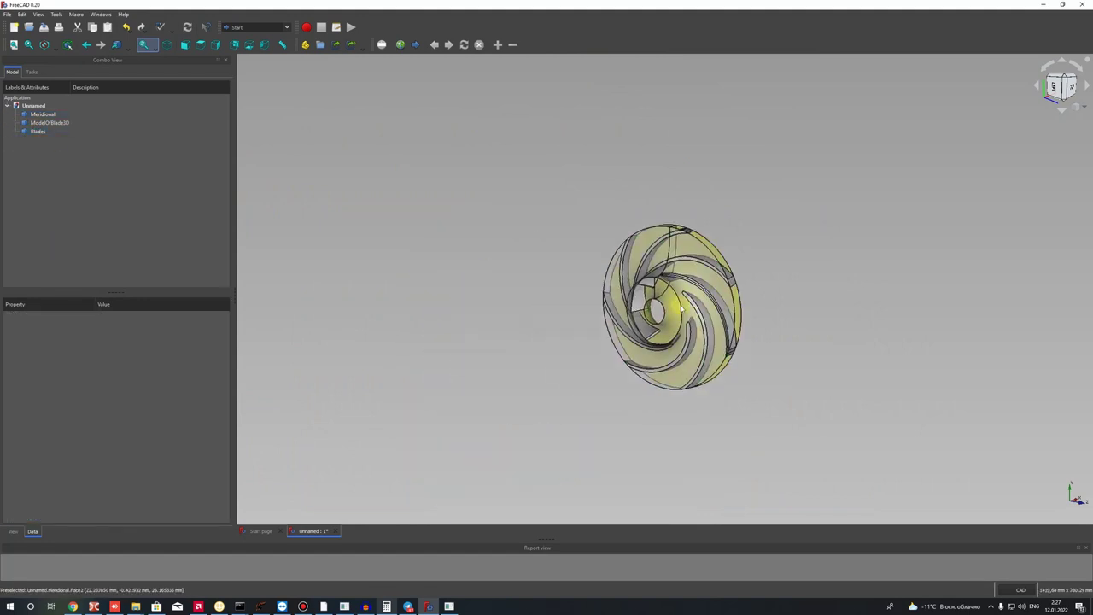
scroll(598, 324, up, 4)
middle_drag(619, 307, 581, 265)
click(24, 131)
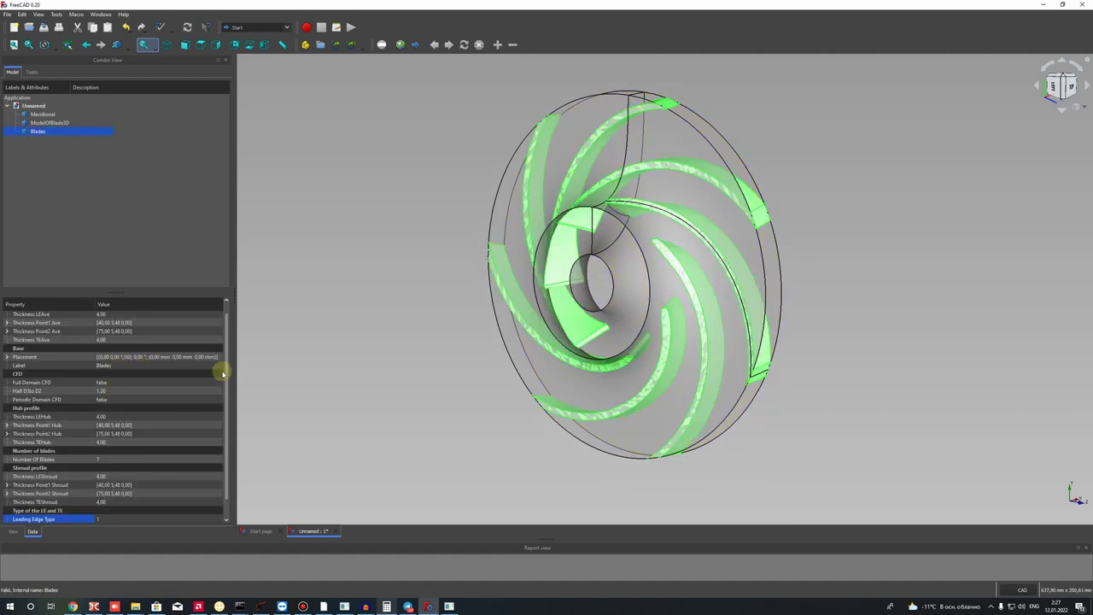
scroll(190, 401, up, 1)
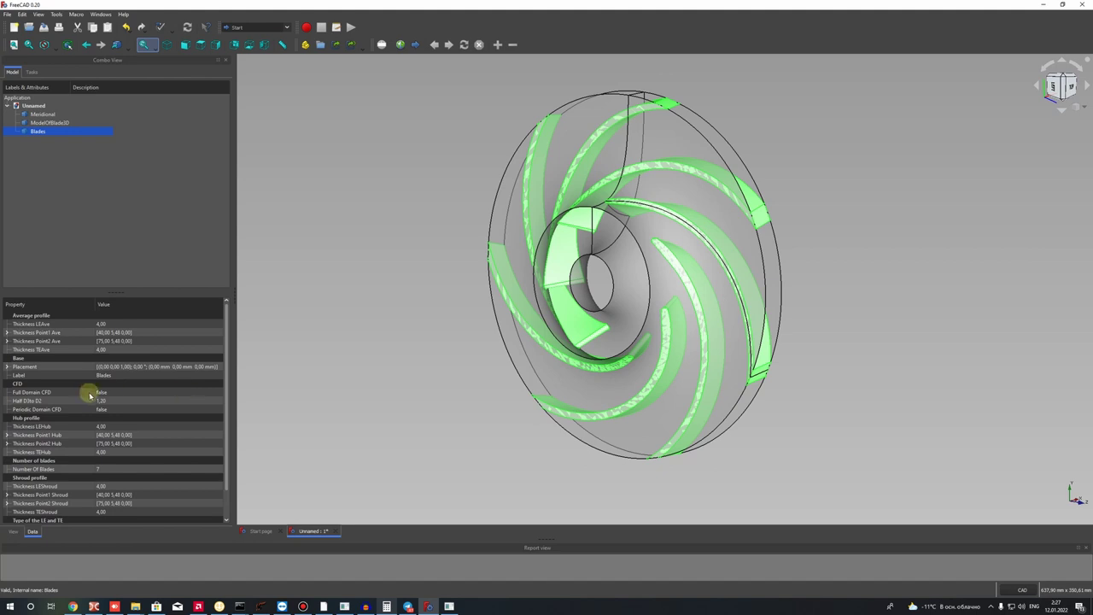
click(115, 411)
click(116, 411)
click(107, 425)
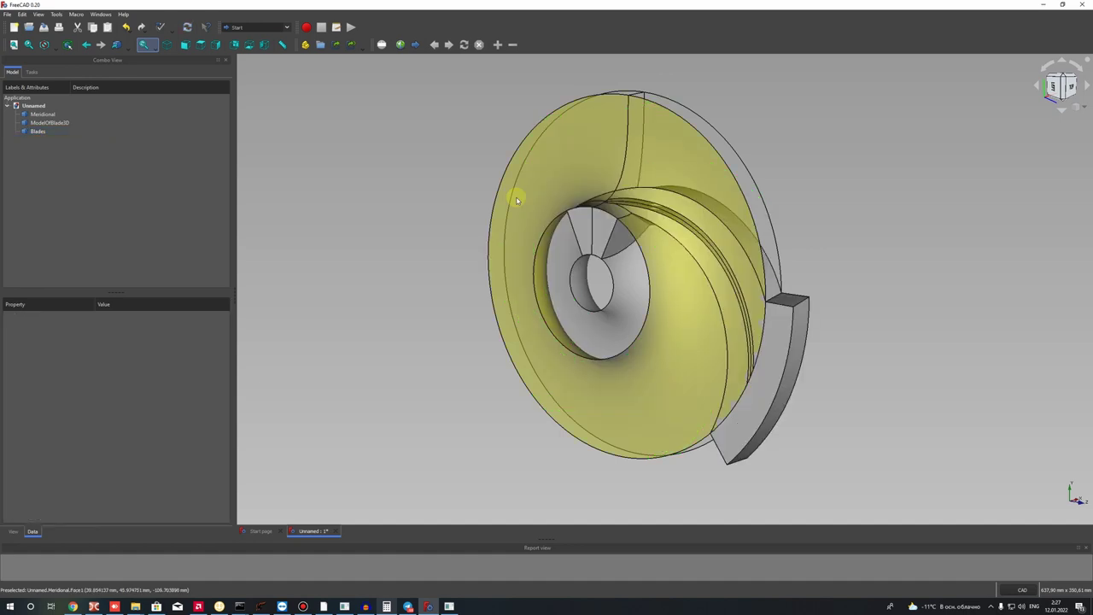
- Hide the ModelOfBlade3D and Meridional objects so only the periodic flow domain is shown
click(47, 123)
click(42, 115)
key(space)
scroll(589, 272, up, 2)
scroll(612, 305, down, 2)
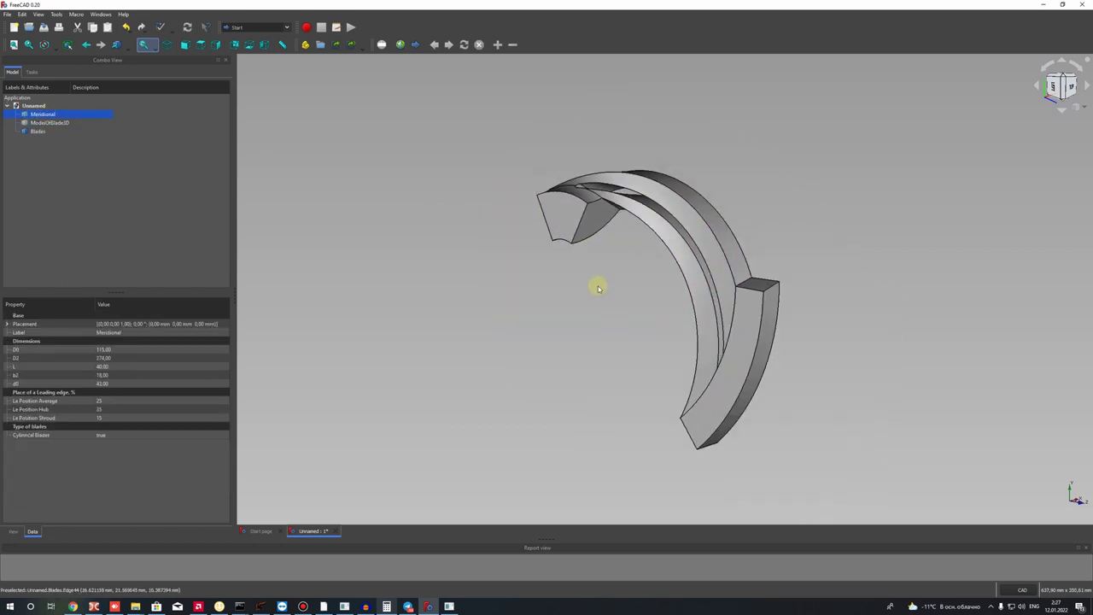
mouse_move(616, 311)
middle_down()
mouse_move(371, 270)
mouse_move(659, 288)
mouse_move(608, 305)
mouse_move(665, 433)
mouse_move(623, 303)
middle_up()
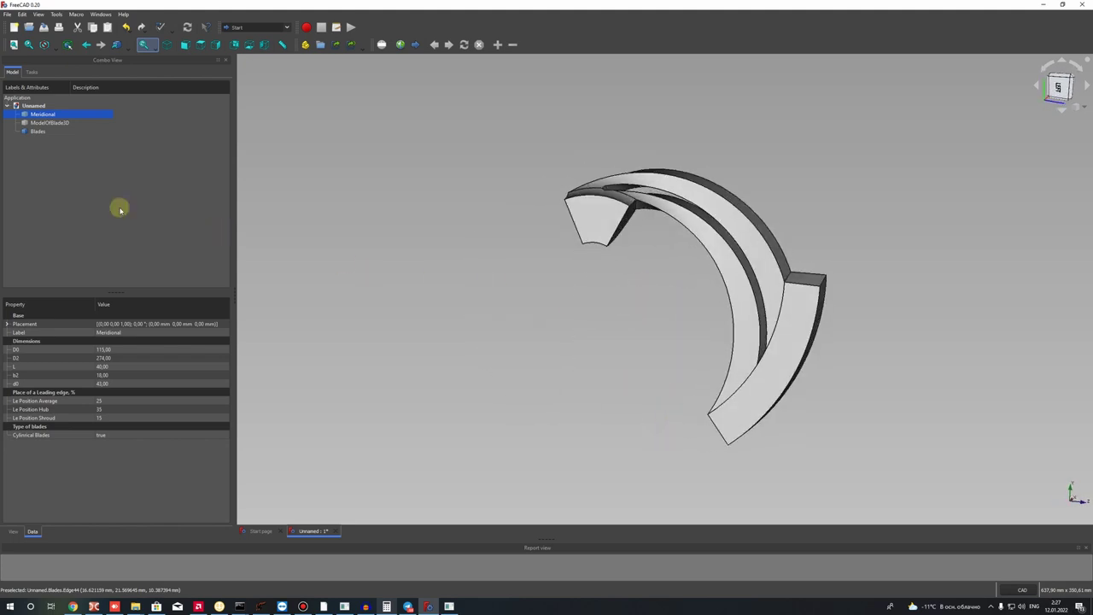
- Export the Blades object's periodic domain to the desktop in the STEP with colors format, named cfd_domain
click(38, 132)
click(669, 319)
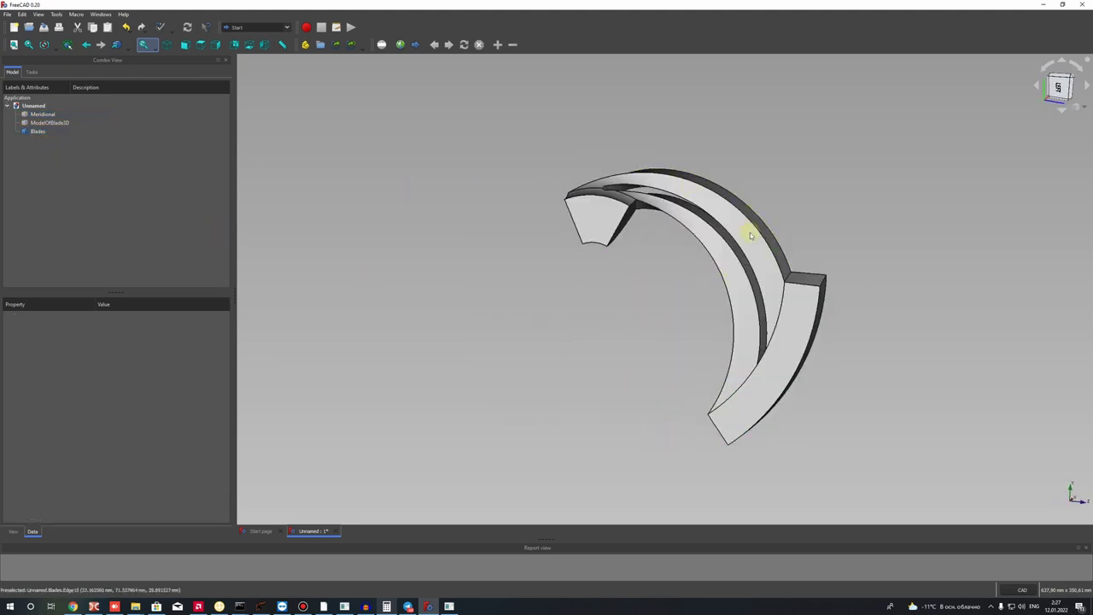
click(38, 132)
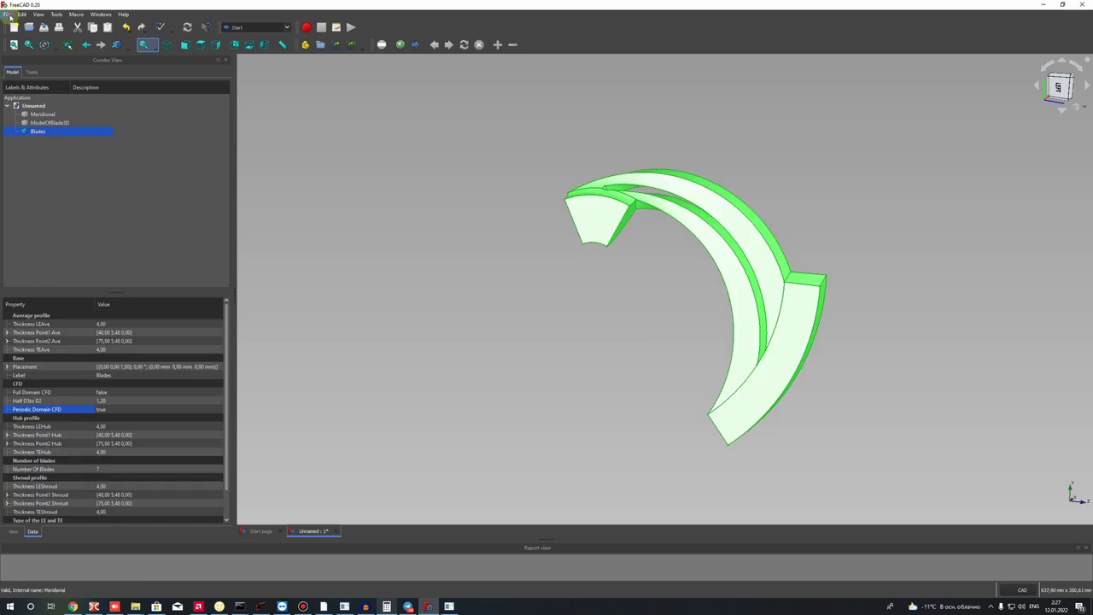
click(8, 15)
click(25, 128)
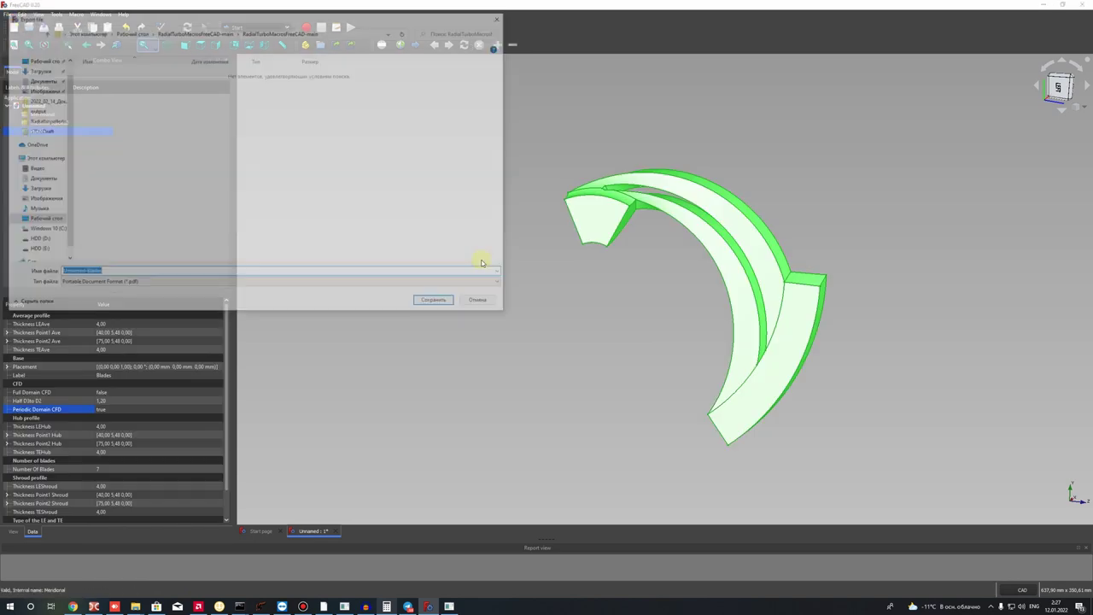
click(126, 284)
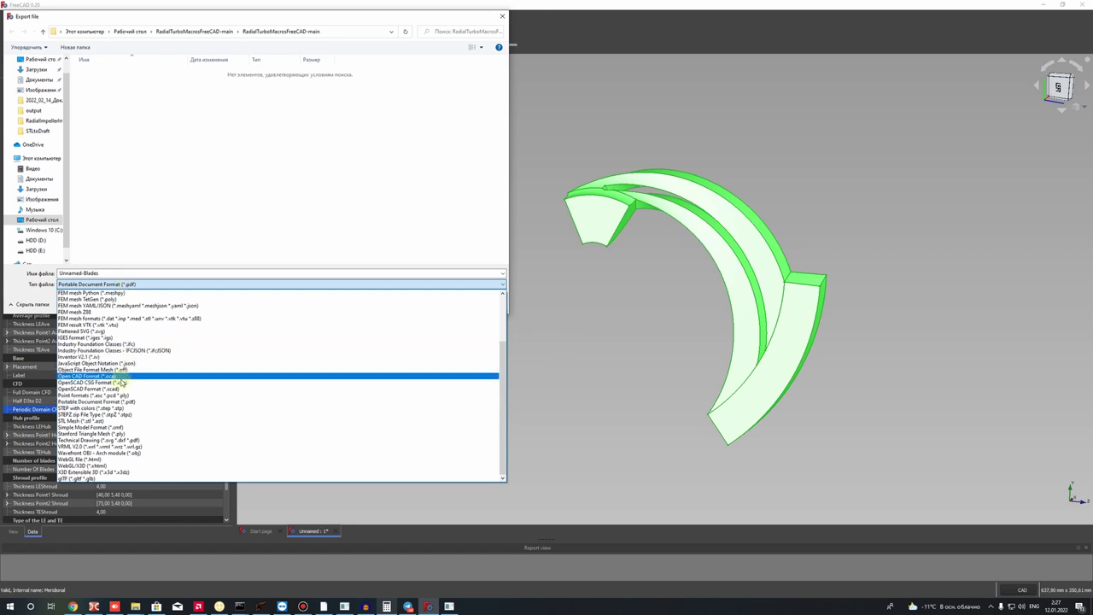
click(106, 408)
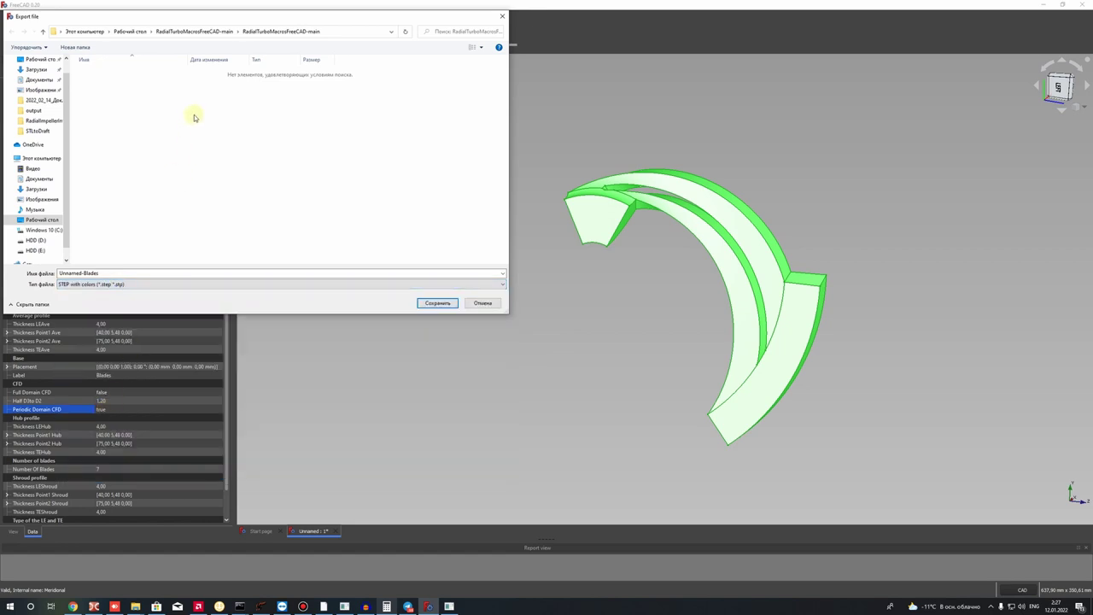
click(101, 272)
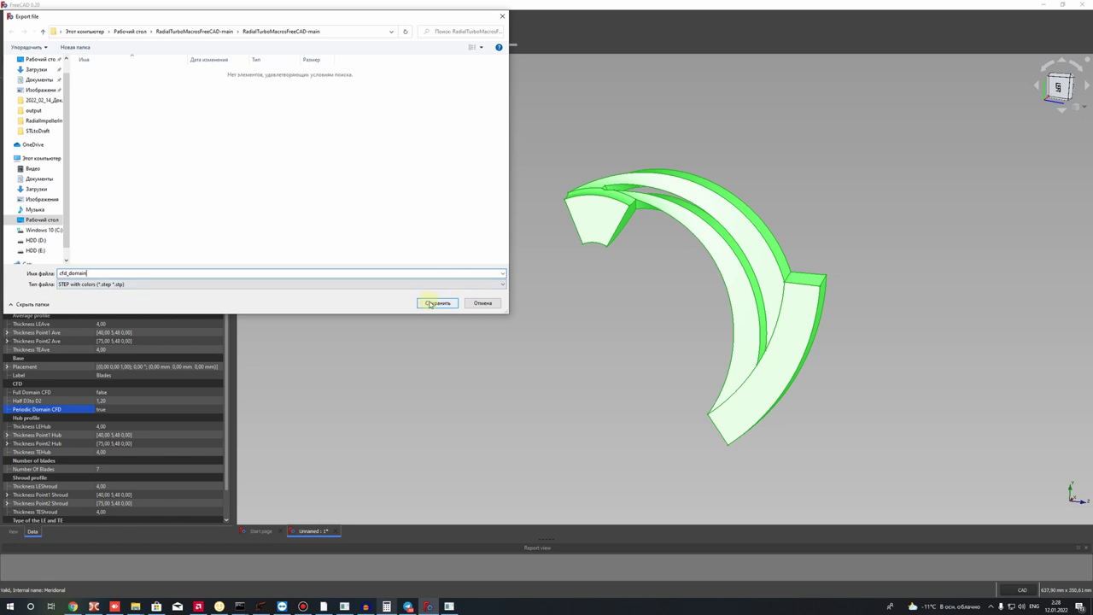
click(124, 31)
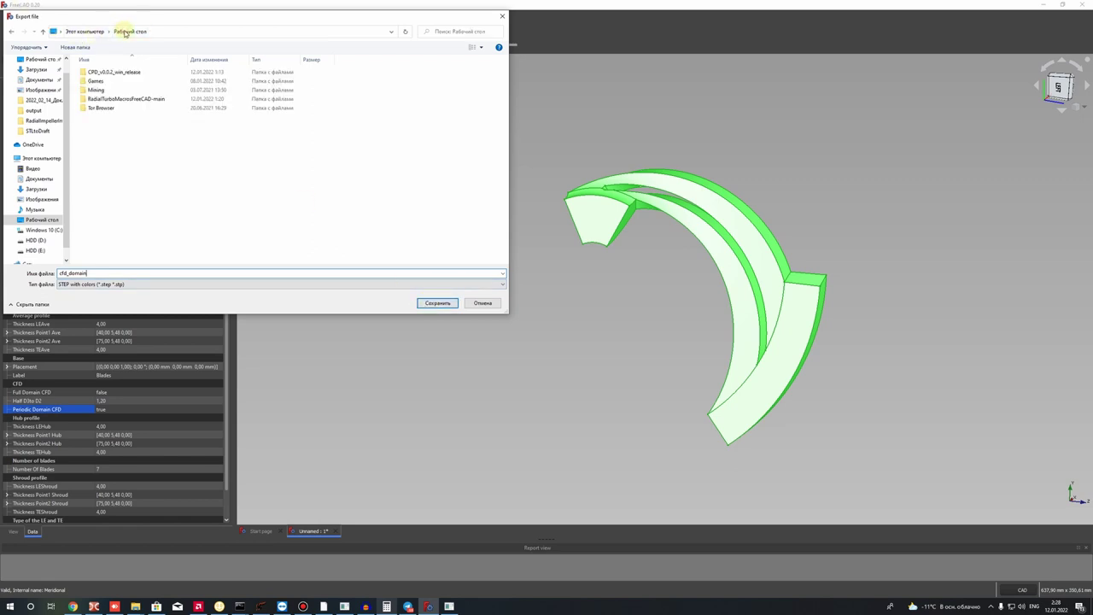
click(436, 303)
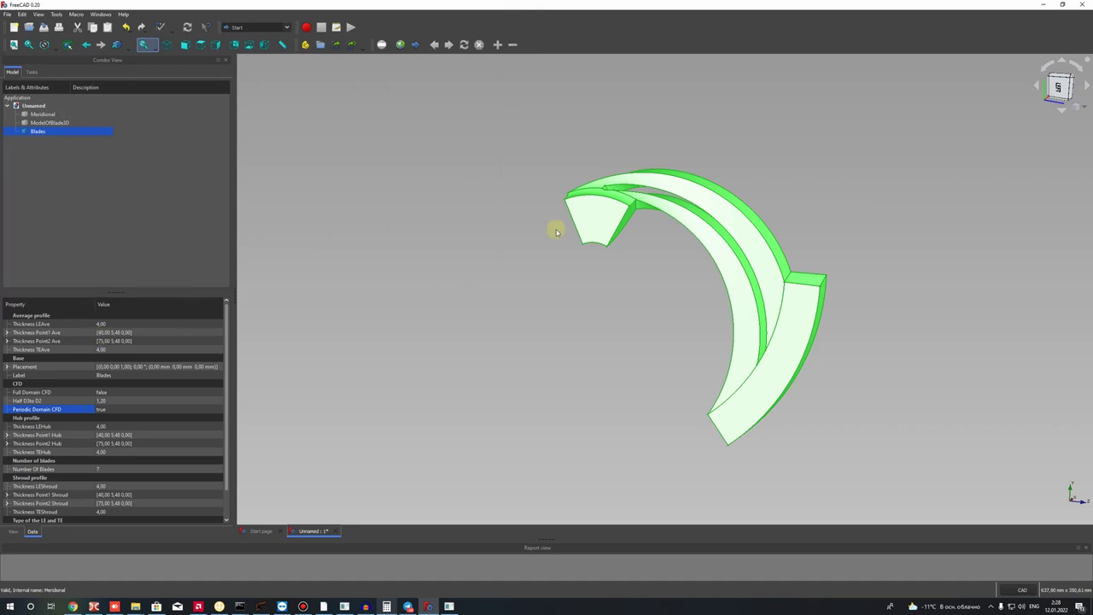
- Set Periodic Domain CFD of the Blades object back to false
double_click(108, 410)
click(105, 411)
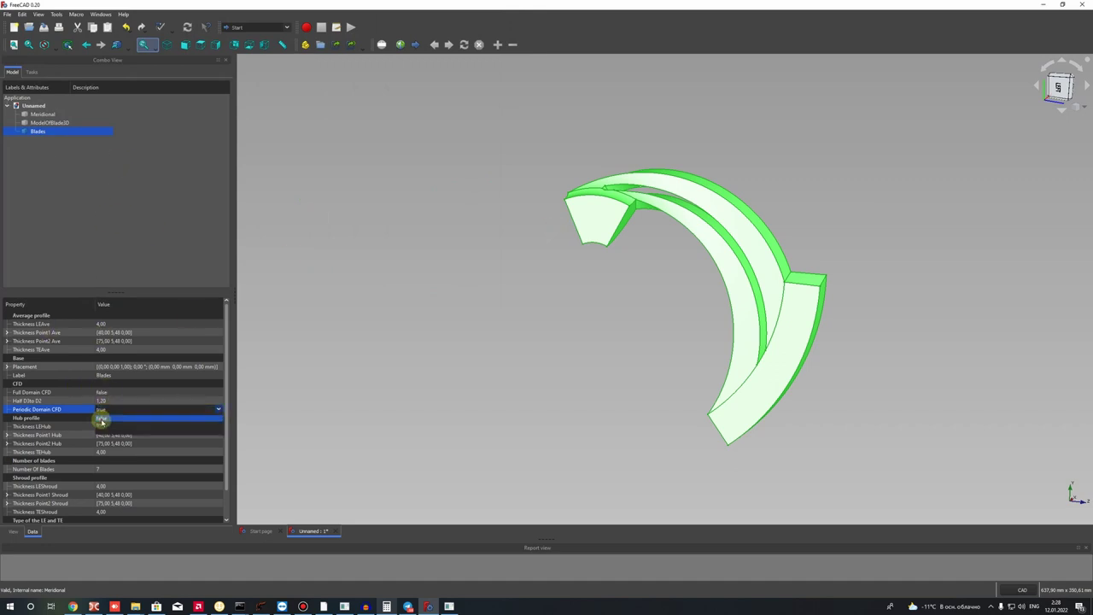
click(402, 355)
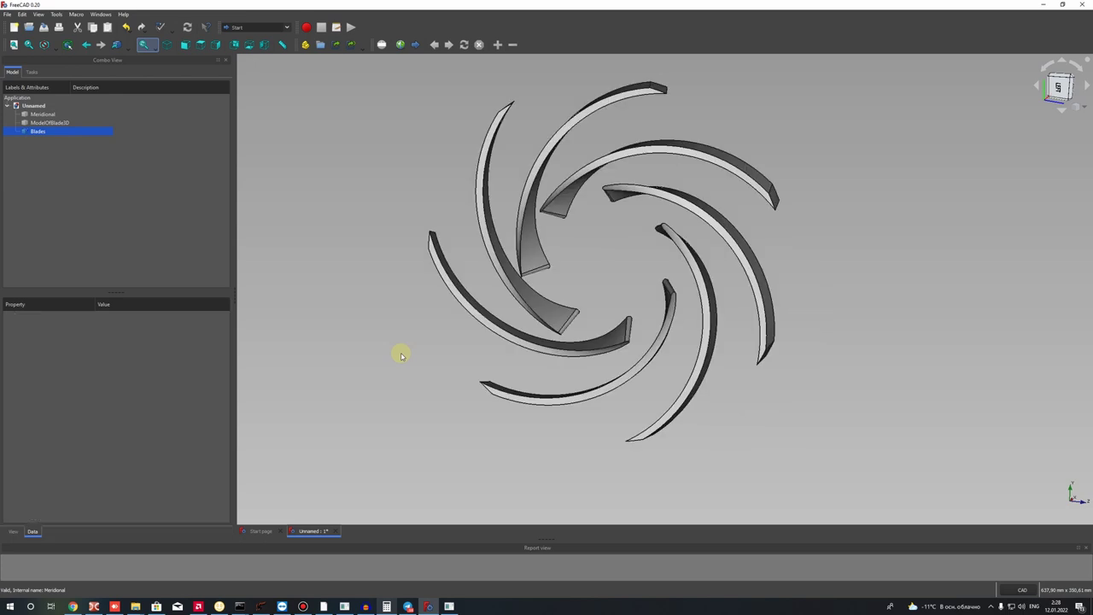
- Export the Blades object with all its solid blades to the desktop as a STEP file named blades
click(36, 131)
scroll(588, 203, down, 2)
mouse_move(587, 203)
middle_down()
mouse_move(701, 254)
mouse_move(542, 274)
mouse_move(692, 261)
mouse_move(640, 245)
mouse_move(469, 246)
middle_up()
click(304, 233)
click(41, 122)
click(35, 131)
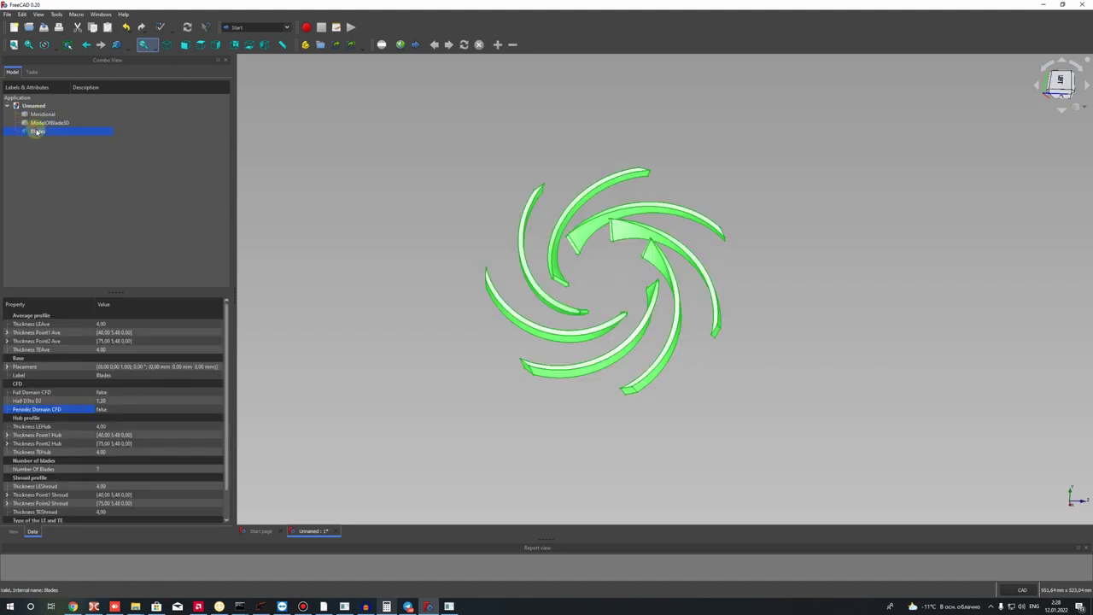
click(7, 14)
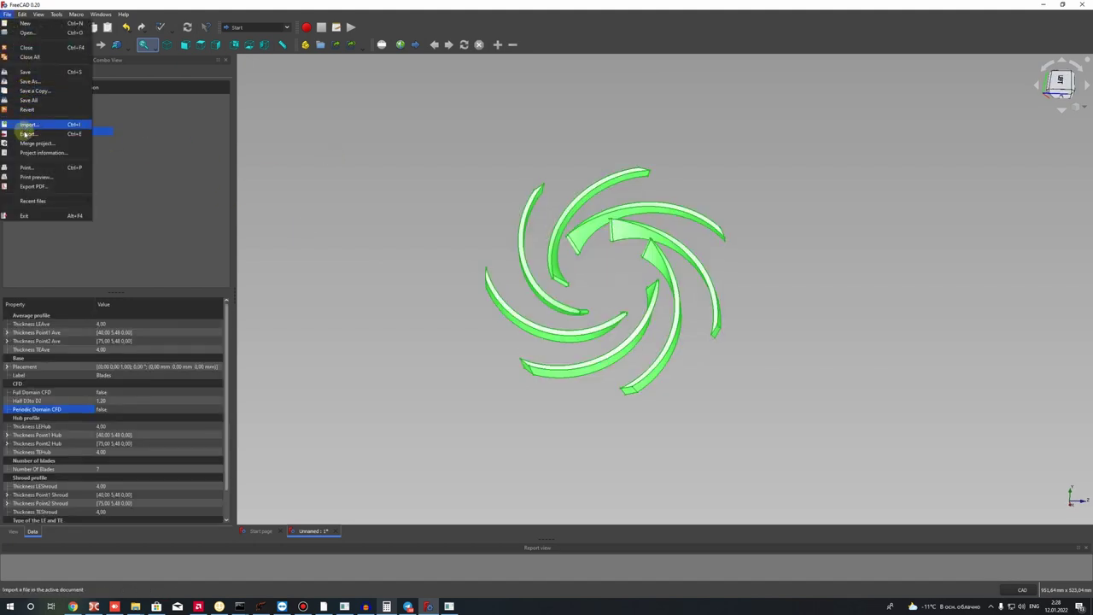
click(30, 134)
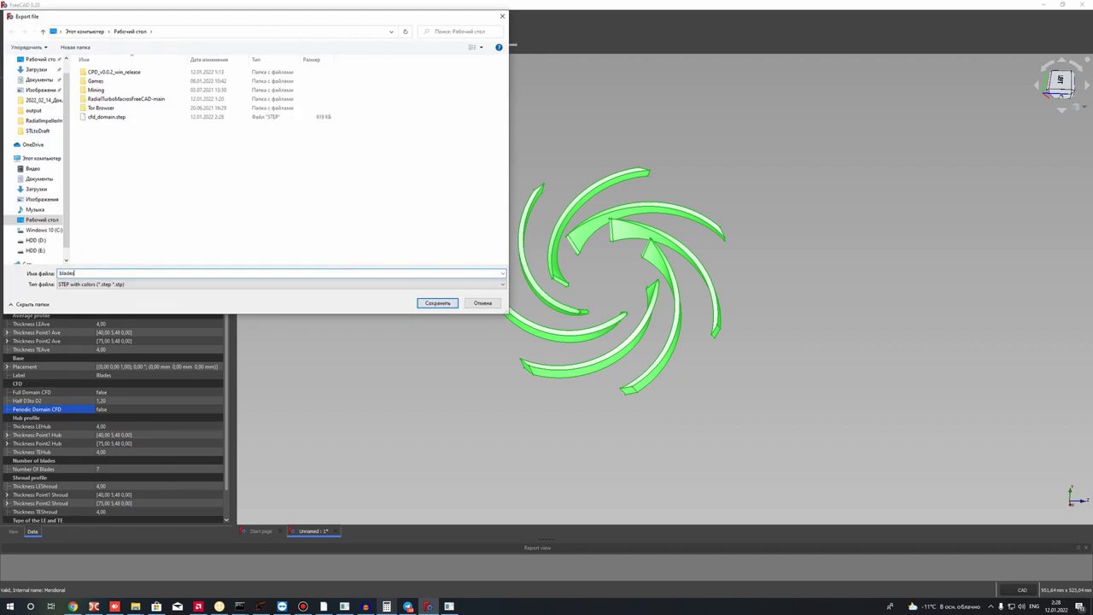
click(434, 303)
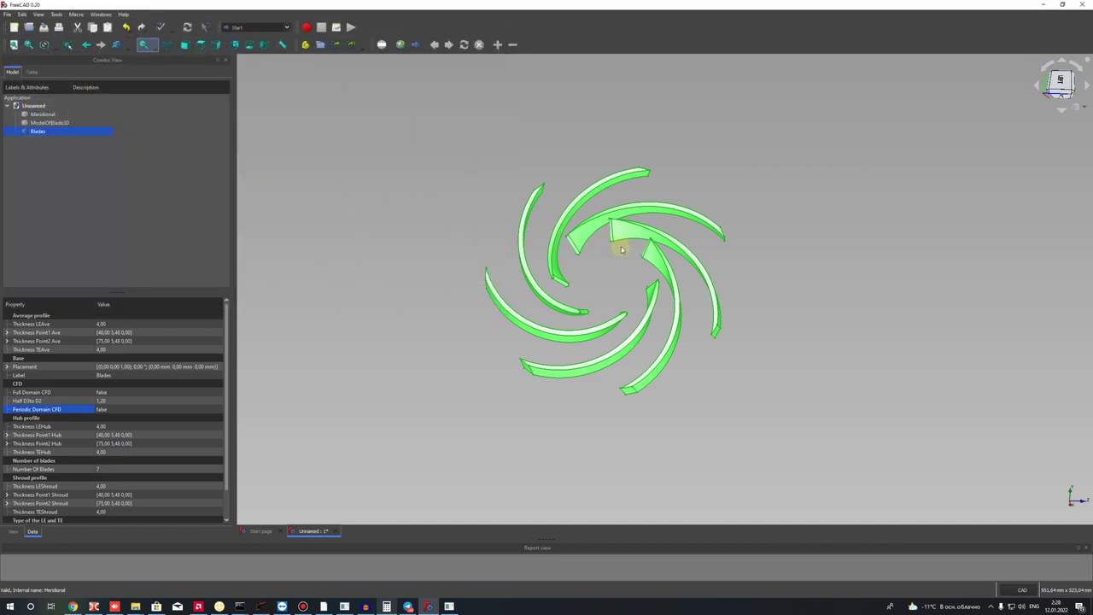
- Try showing ModelOfBlade3D together with the blades, and hide it again
click(48, 123)
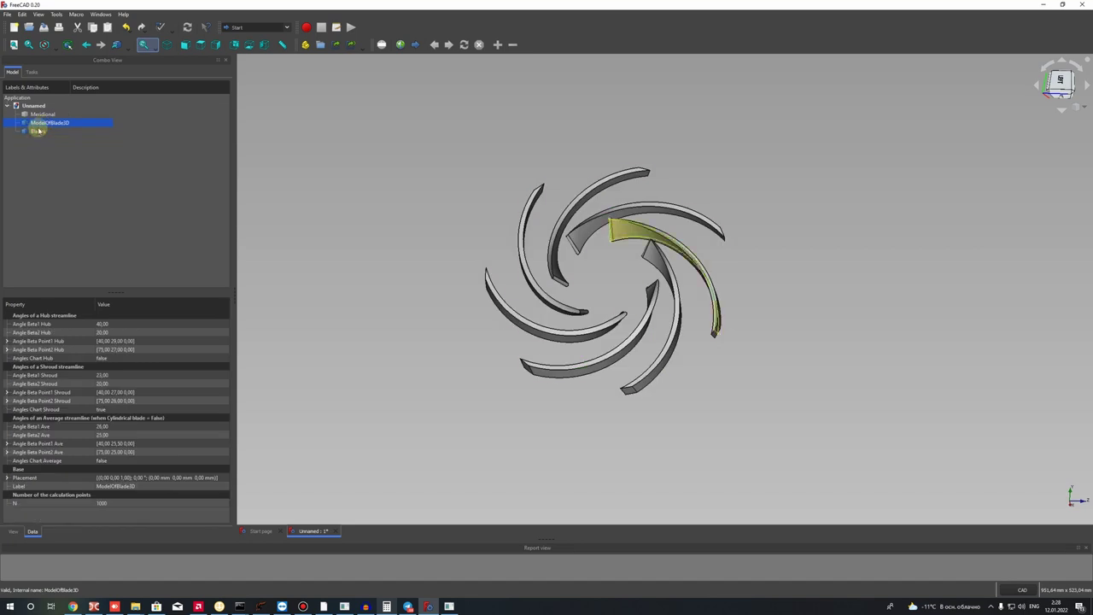
click(38, 132)
click(39, 123)
ctrl+click(38, 131)
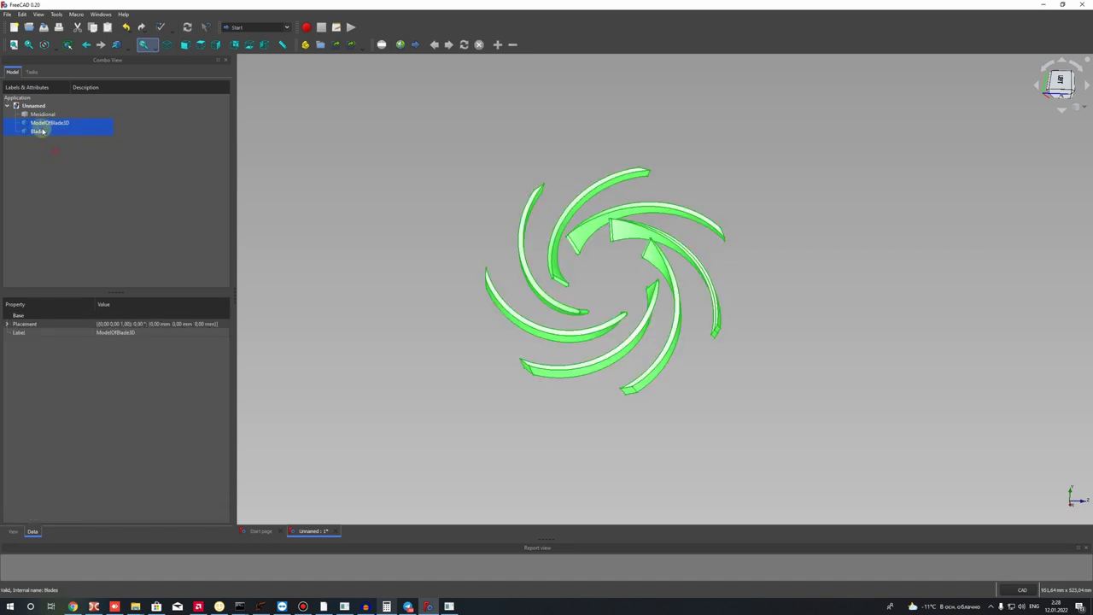
click(40, 124)
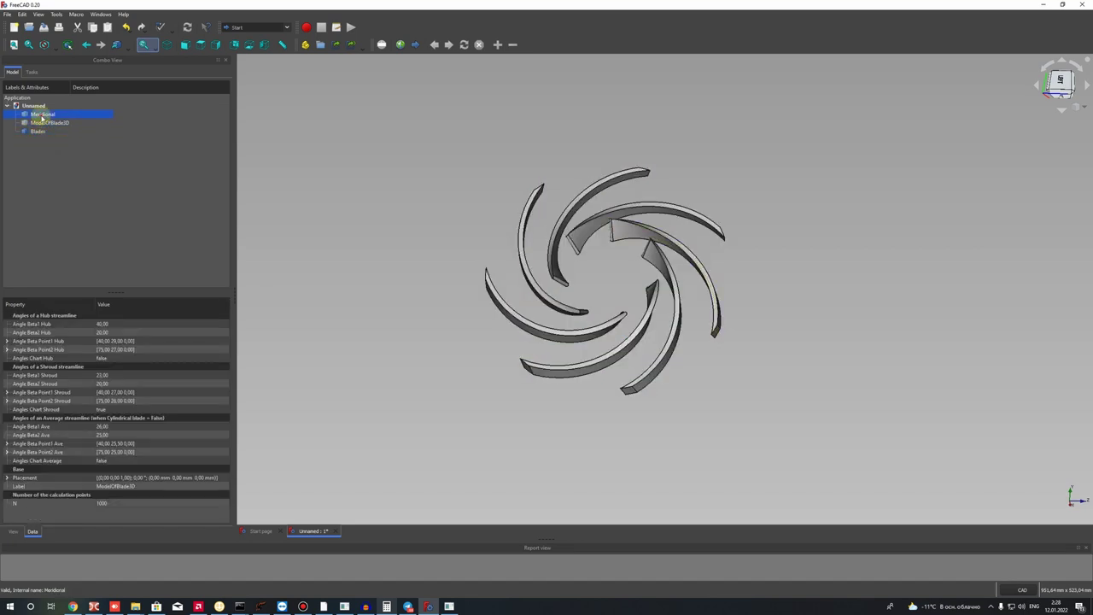
- Show the Meridional object together with the blades
click(41, 115)
key(space)
click(128, 156)
scroll(601, 208, up, 3)
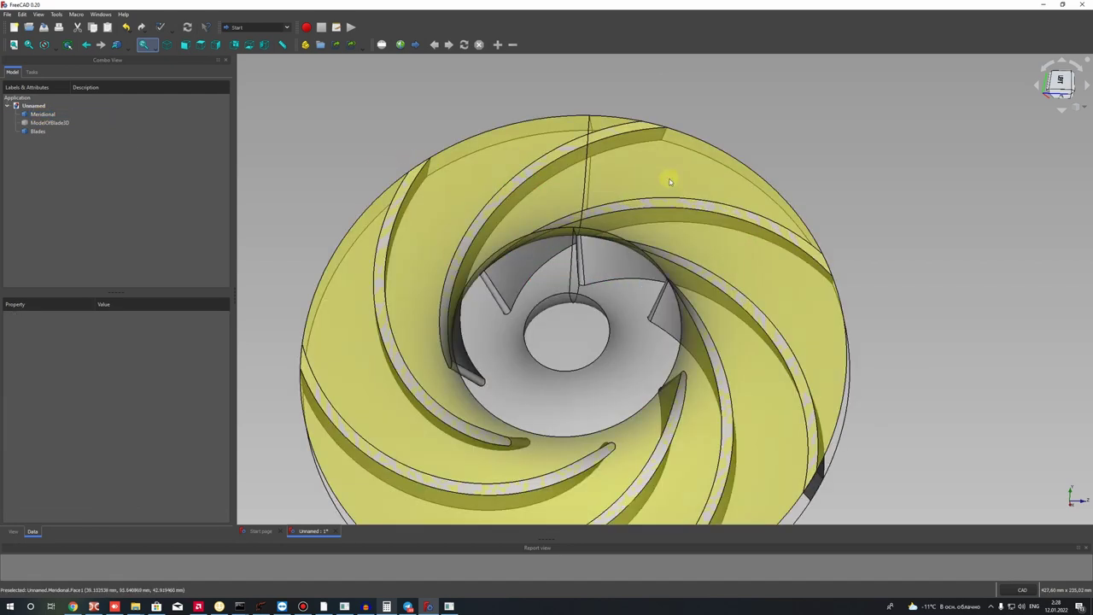
- Export the Meridional and Blades objects together in STEP format, overwriting blades.step on the desktop
click(601, 208)
scroll(601, 209, down, 4)
middle_drag(601, 208, 683, 226)
click(688, 249)
scroll(688, 251, up, 5)
middle_drag(630, 278, 547, 282)
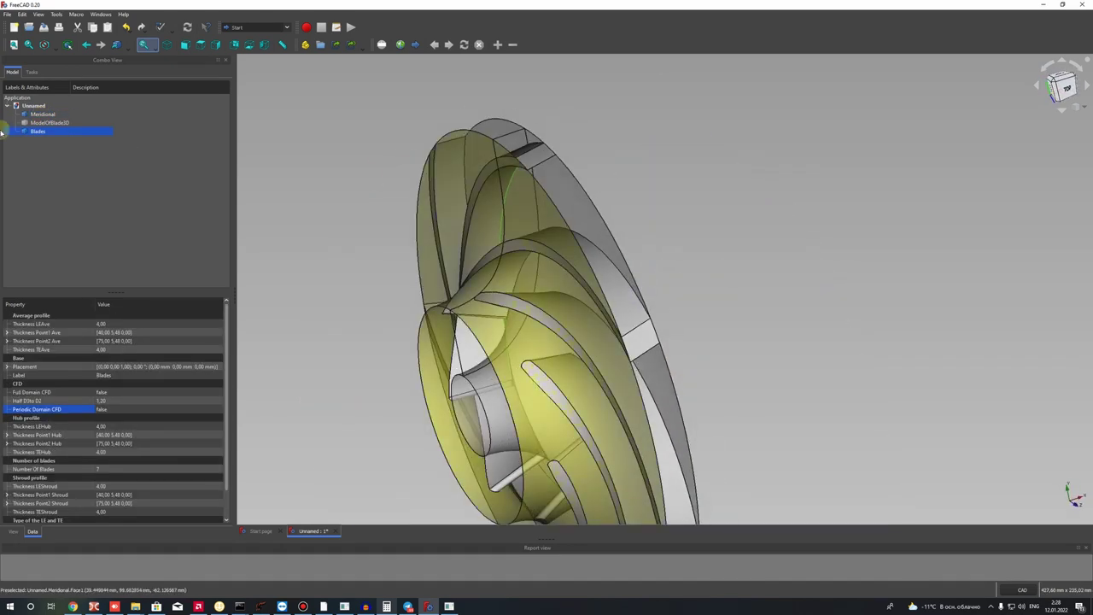
ctrl+click(43, 114)
scroll(444, 205, down, 3)
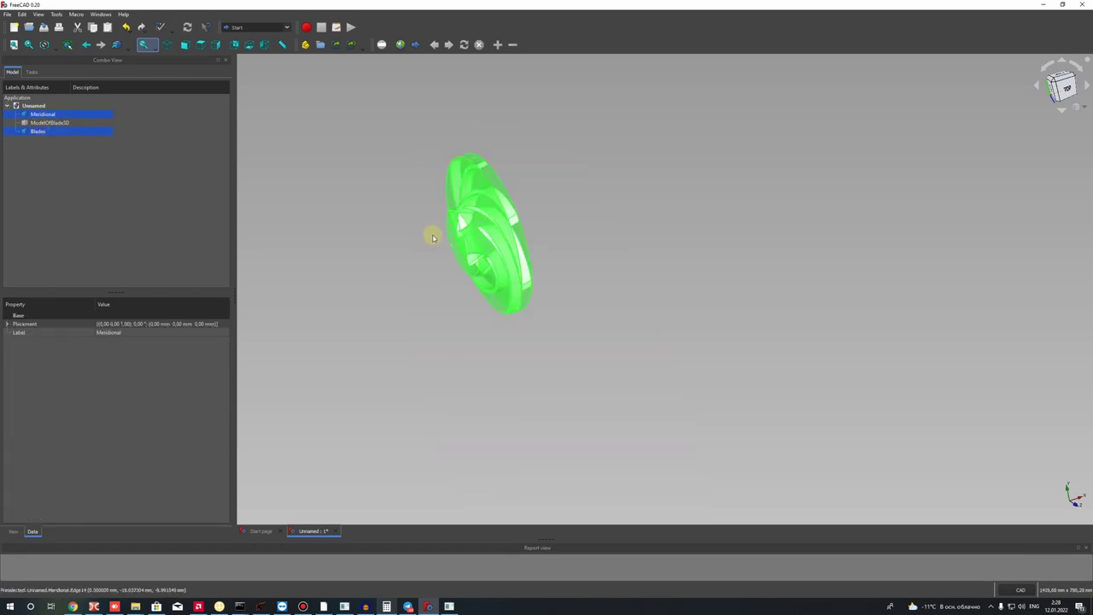
middle_drag(432, 237, 590, 178)
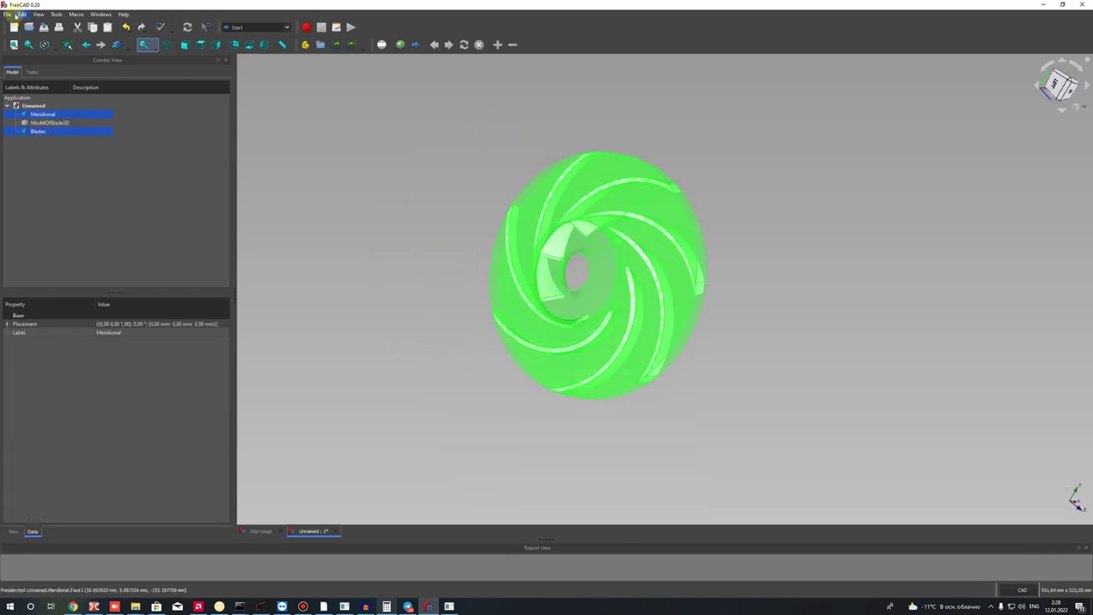
click(9, 15)
click(39, 127)
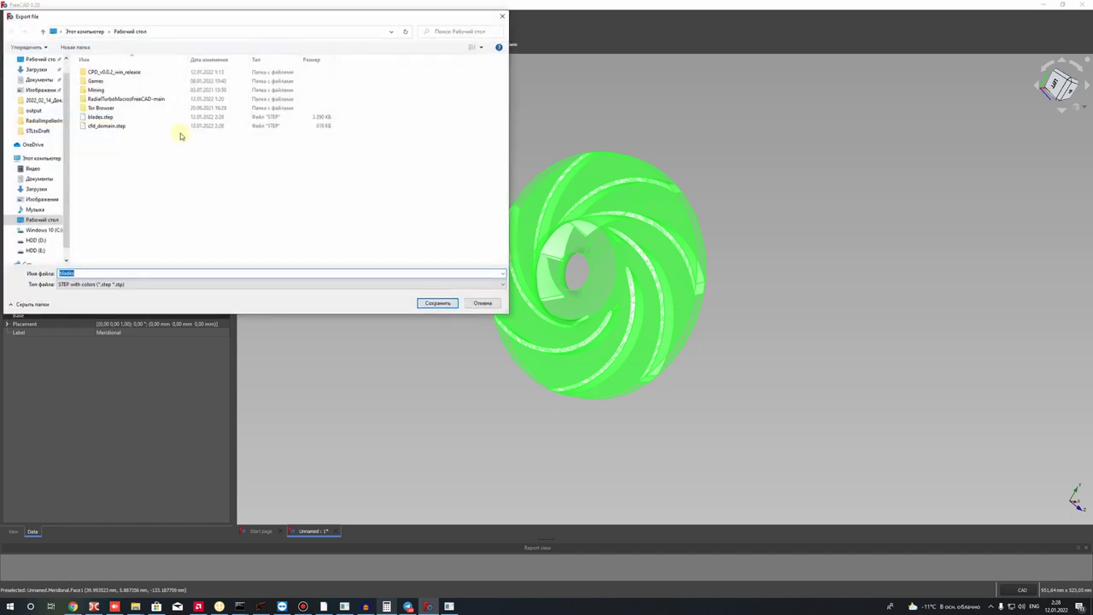
click(100, 116)
click(437, 303)
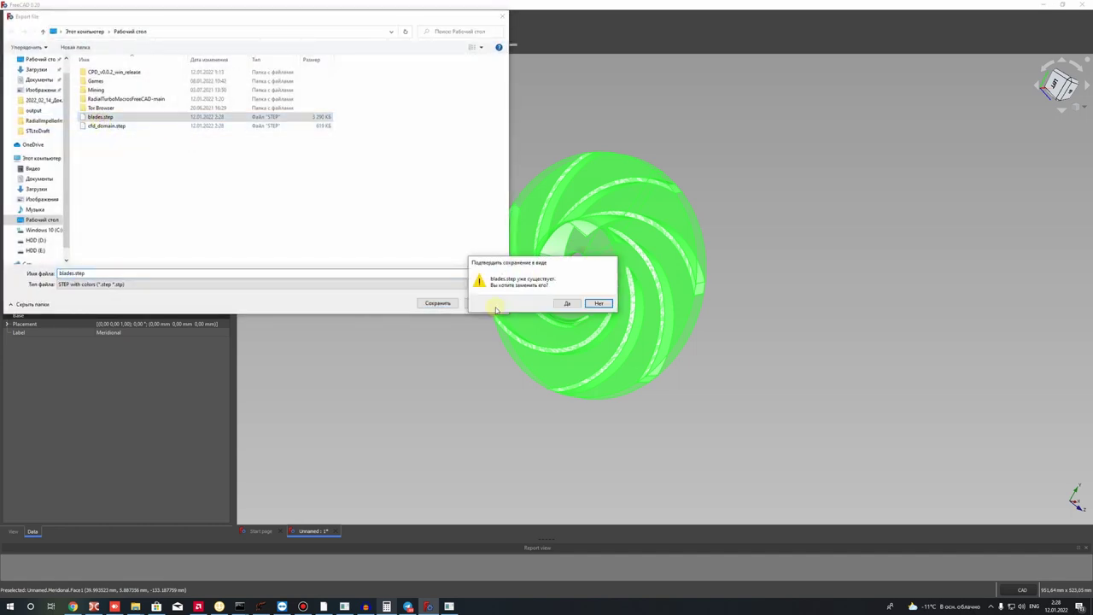
click(567, 304)
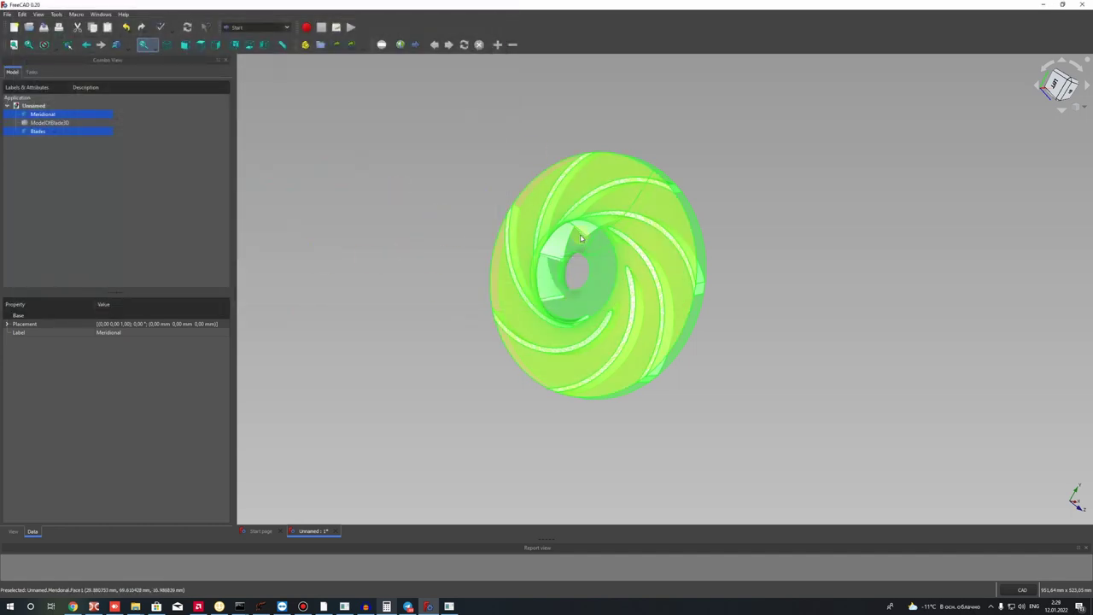
- Save the FreeCAD document on the desktop under the name impeller
middle_drag(580, 238, 400, 416)
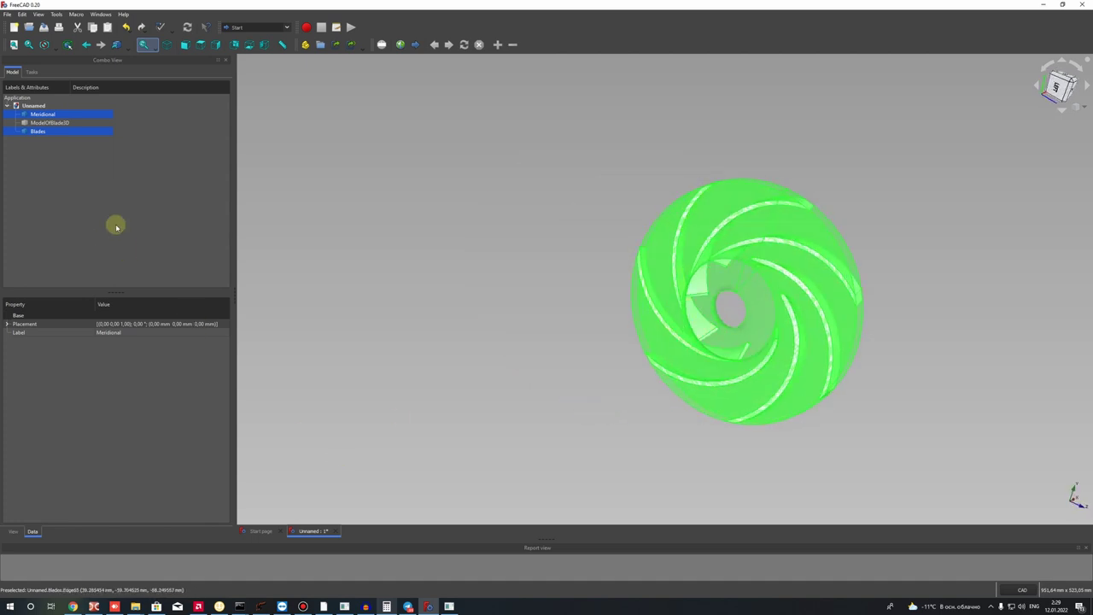
click(7, 15)
click(116, 91)
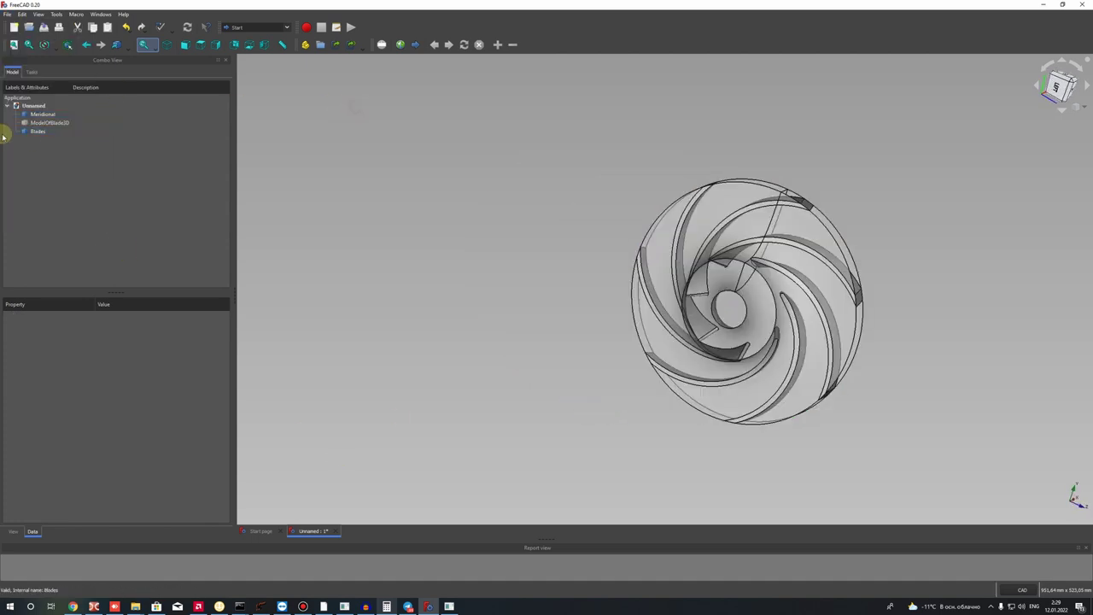
click(7, 15)
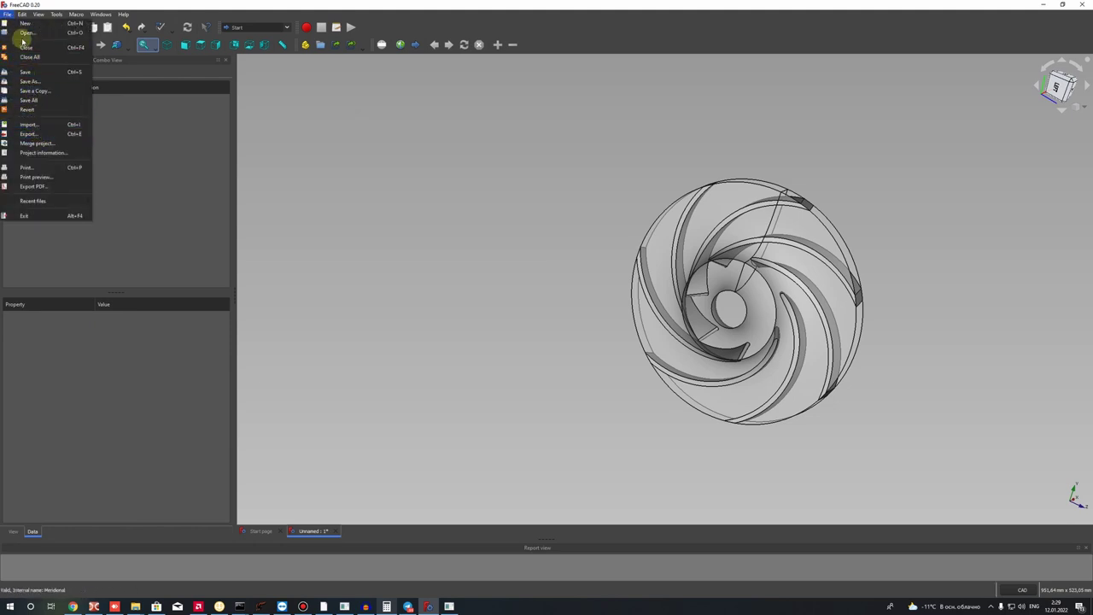
click(26, 81)
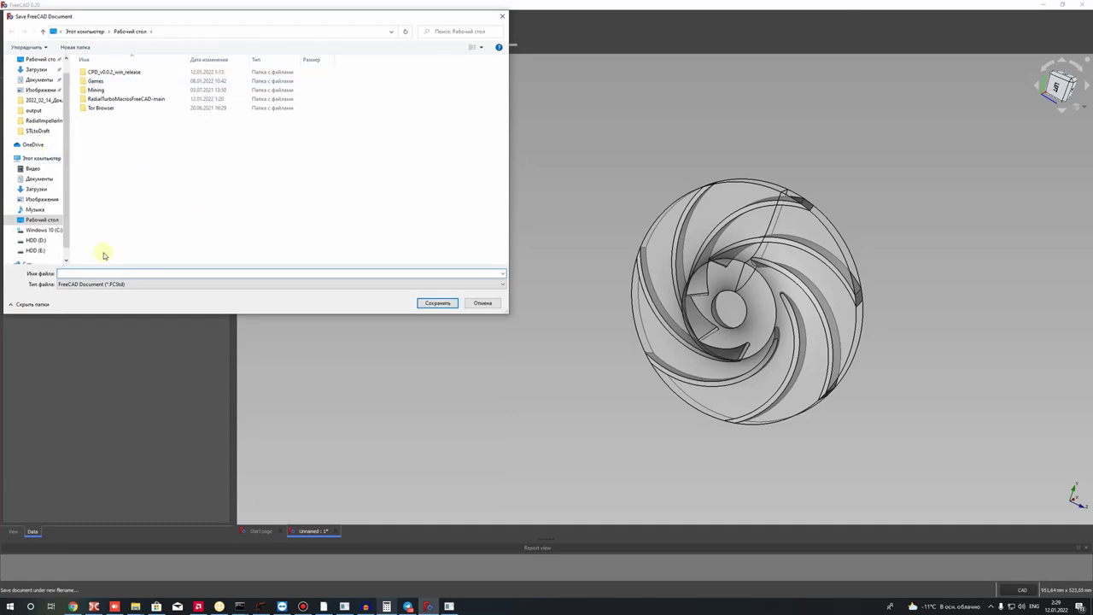
text(impeller)
click(433, 304)
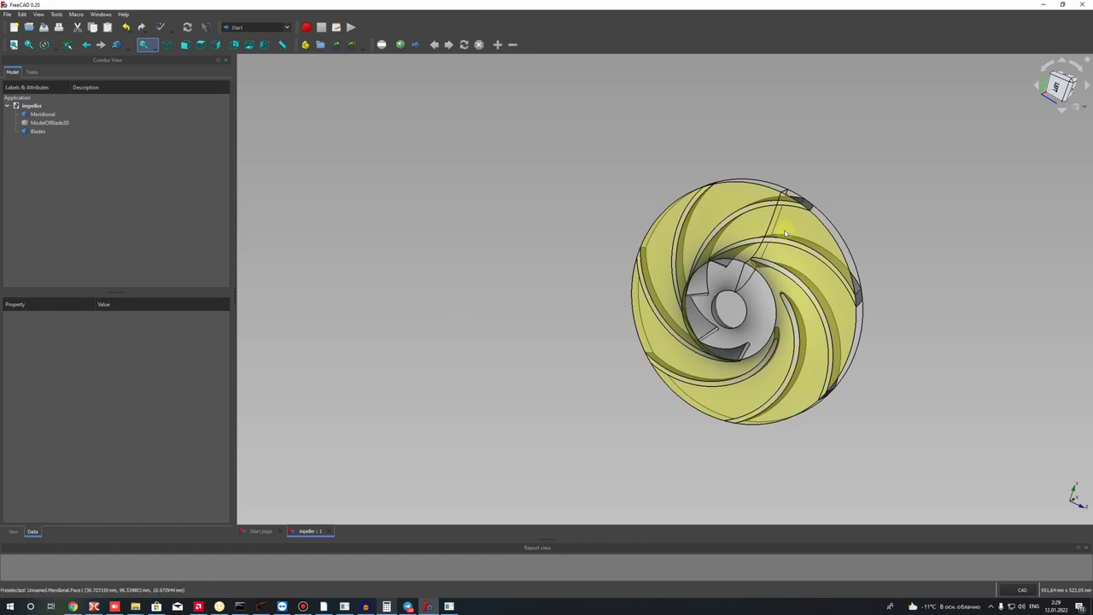
scroll(769, 304, up, 4)
scroll(562, 282, down, 4)
middle_drag(654, 251, 705, 281)
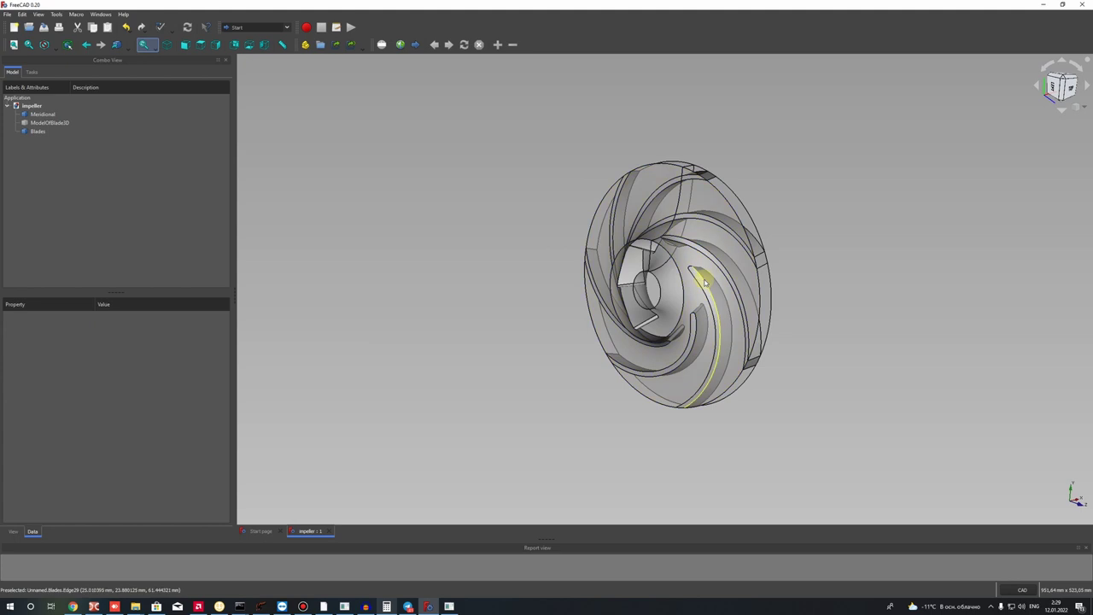